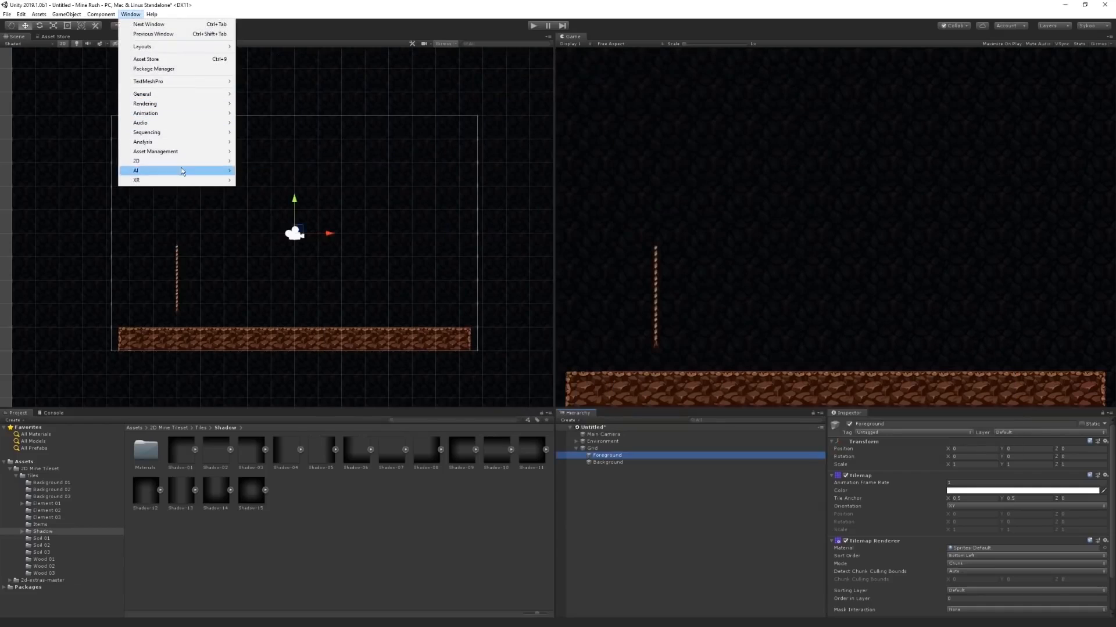
{"action": "mouse_move", "coordinate": [198, 169]}
{"action": "left_click", "coordinate": [267, 174]}
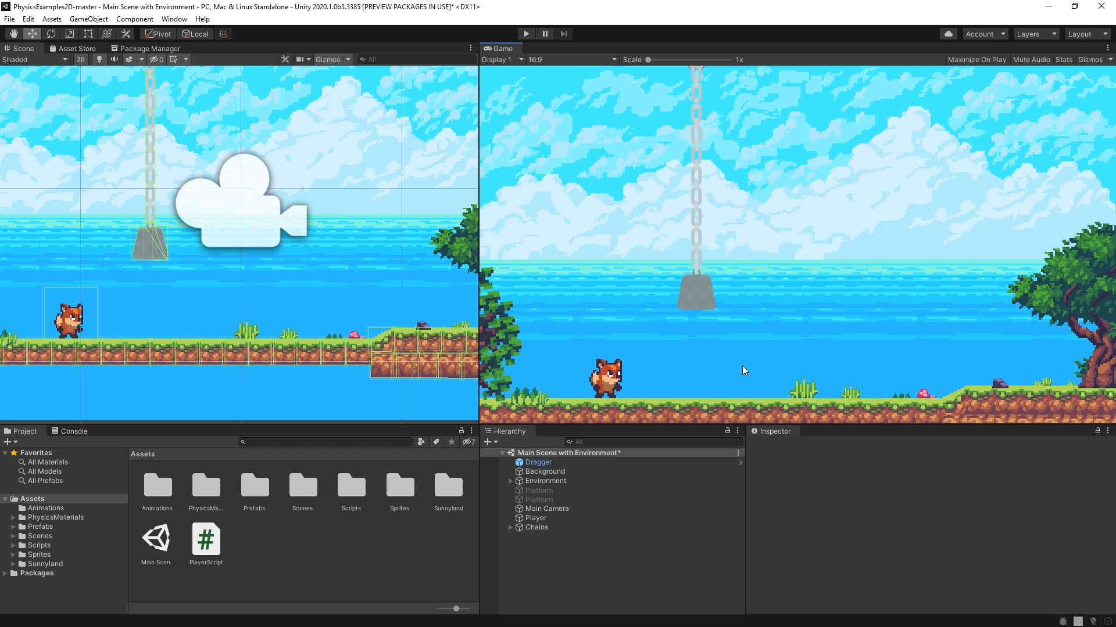
Look over the scene and browse the project's Sunnyland and Sprites asset folders.
{"action": "middle_click_drag", "start_coordinate": [279, 300], "coordinate": [294, 311]}
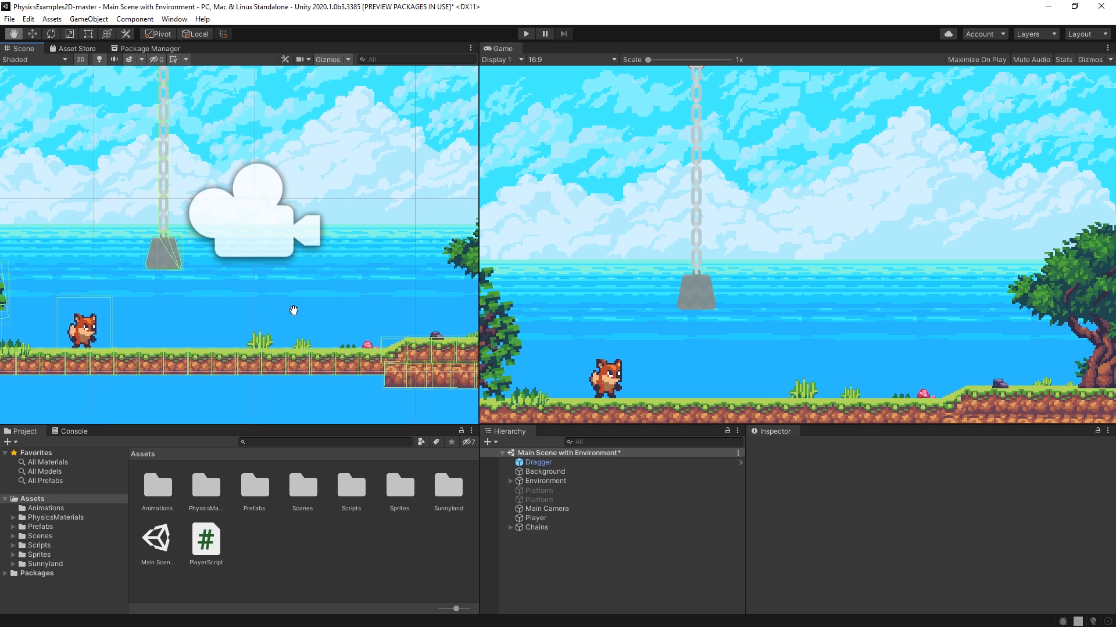
{"action": "scroll", "coordinate": [269, 287], "scroll_direction": "down", "scroll_amount": 2}
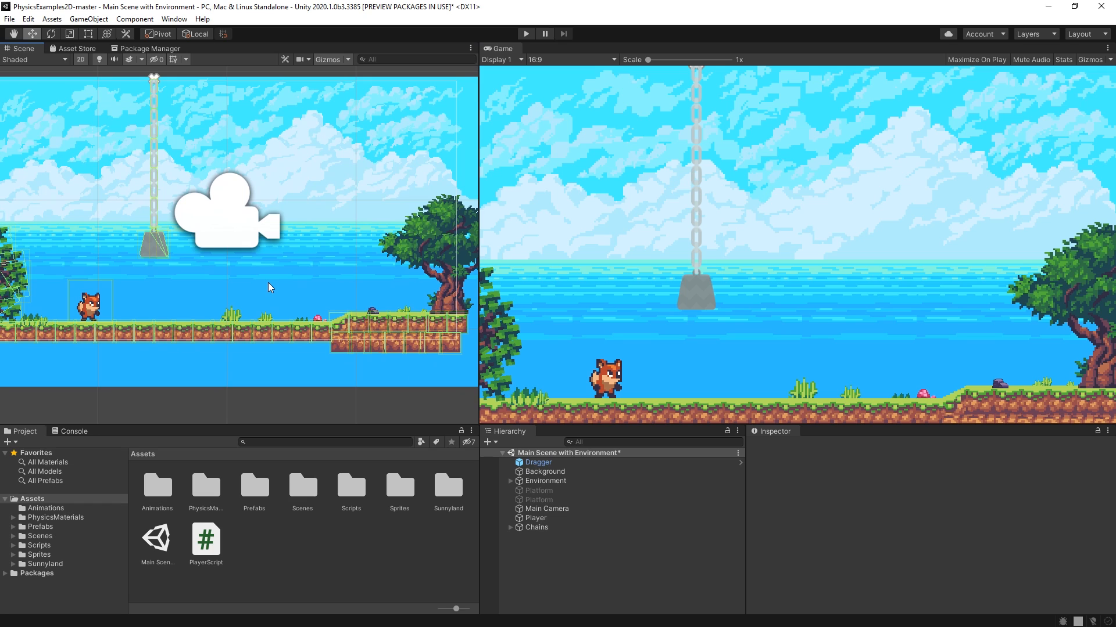
{"action": "left_click", "coordinate": [43, 564]}
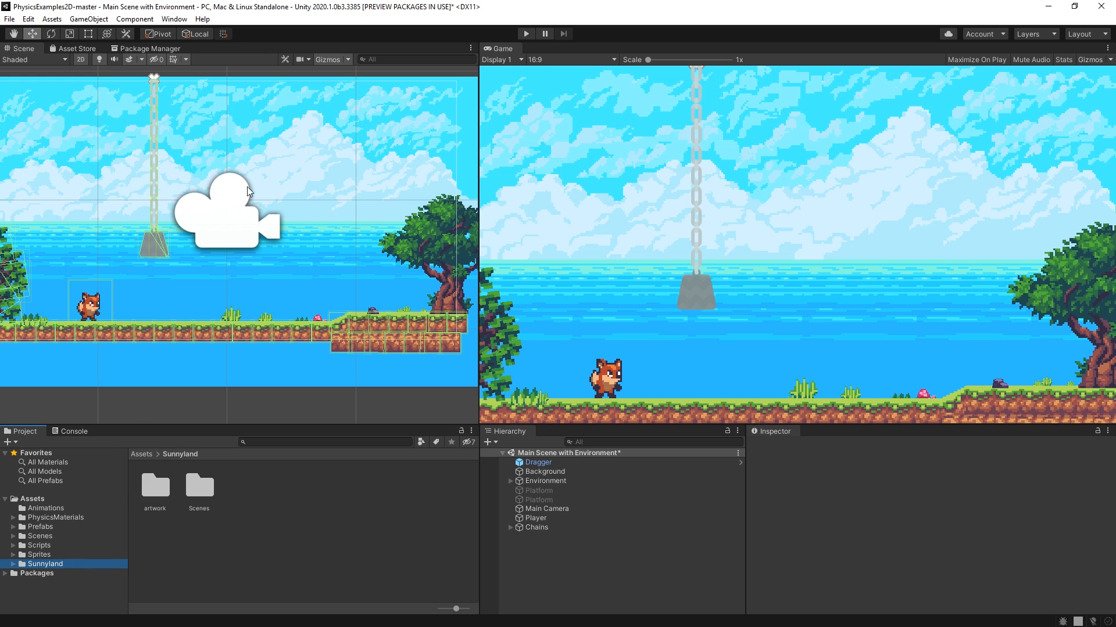
{"action": "left_click", "coordinate": [40, 555]}
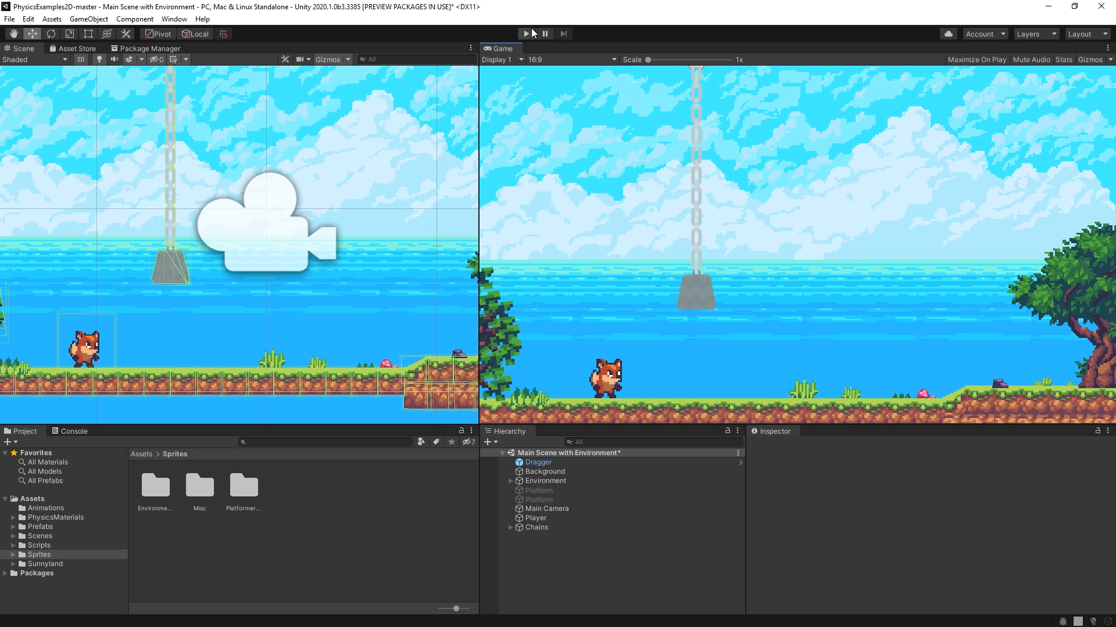
Play-test the scene by swinging the chained weight to both sides, and stop play mode.
{"action": "left_click", "coordinate": [530, 34]}
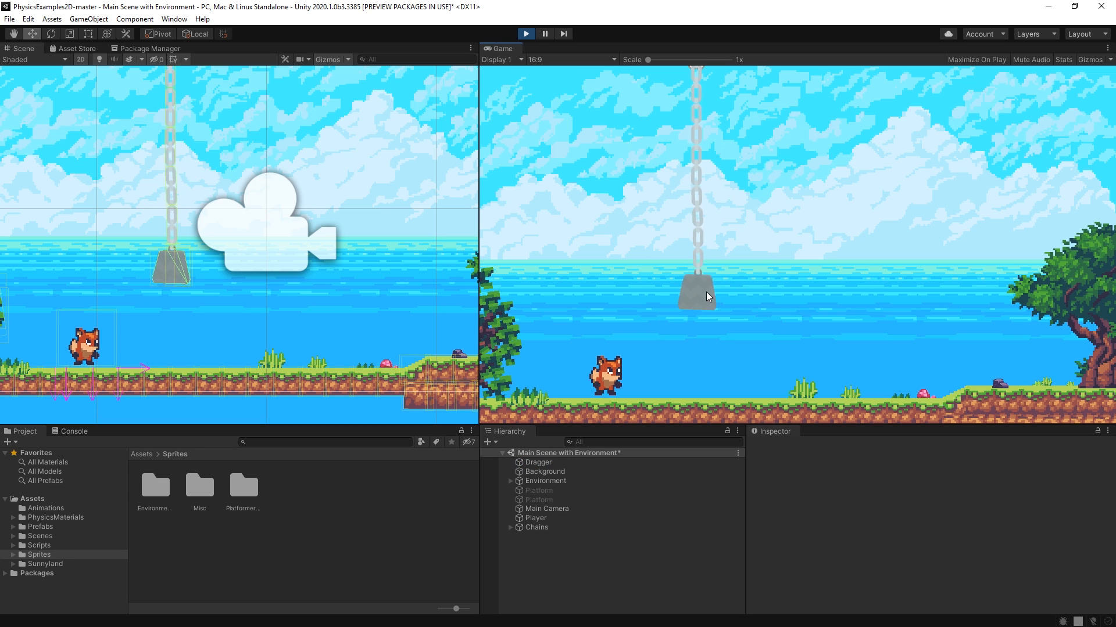
{"action": "left_click_drag", "start_coordinate": [706, 292], "coordinate": [612, 289]}
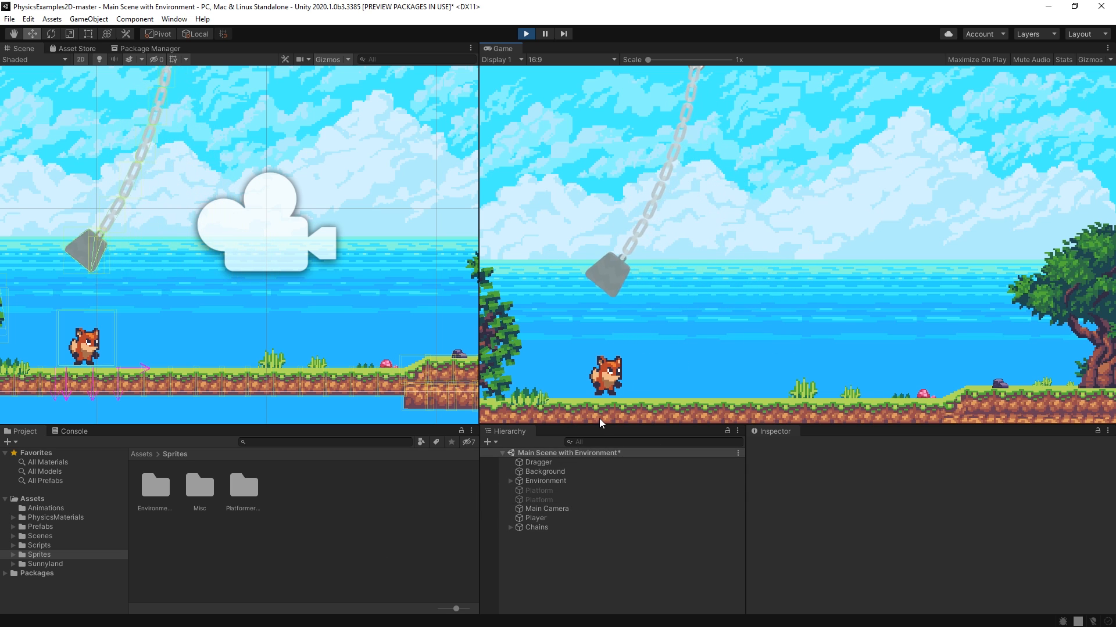
{"action": "left_click_drag", "start_coordinate": [703, 290], "coordinate": [765, 295]}
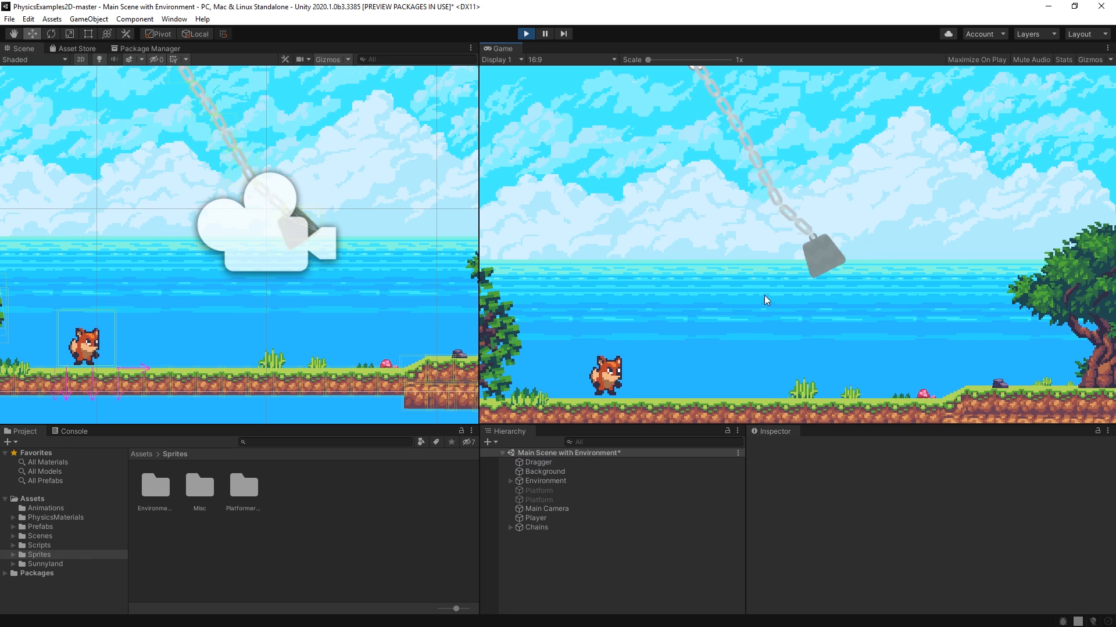
{"action": "left_click", "coordinate": [527, 33]}
Deactivate the Chains object in the scene and clear the selection.
{"action": "left_click", "coordinate": [627, 527]}
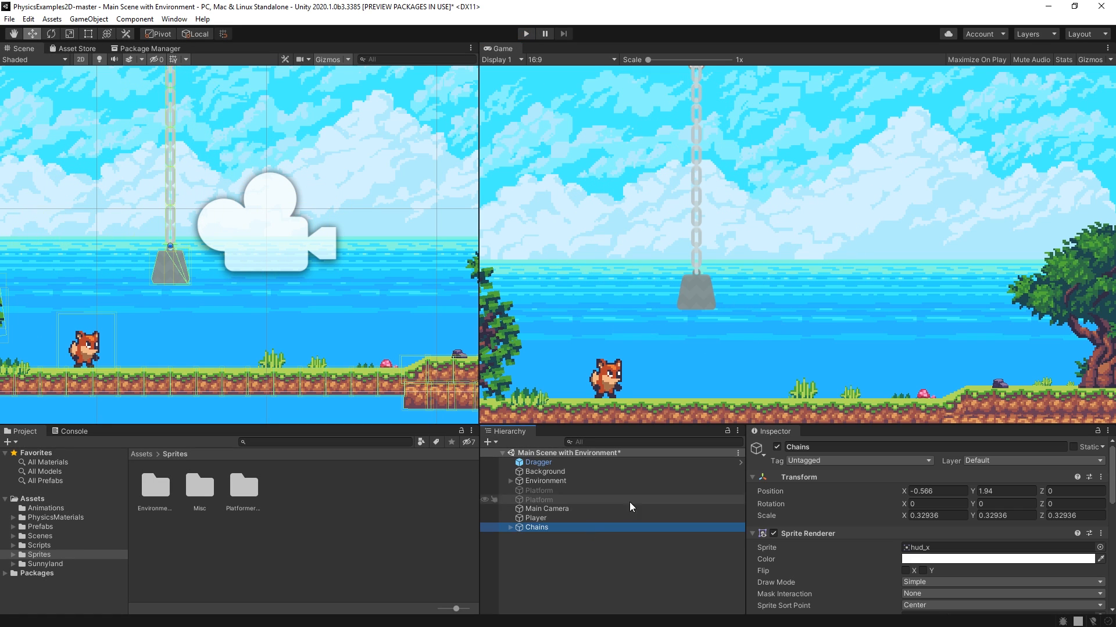
{"action": "left_click", "coordinate": [776, 447]}
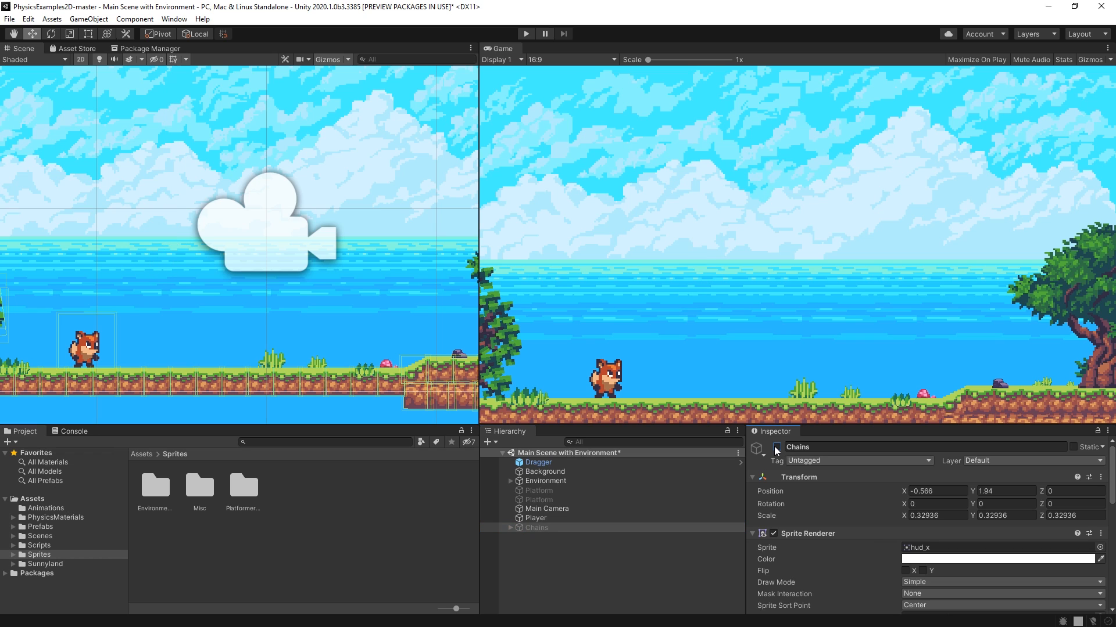
{"action": "left_click", "coordinate": [539, 585]}
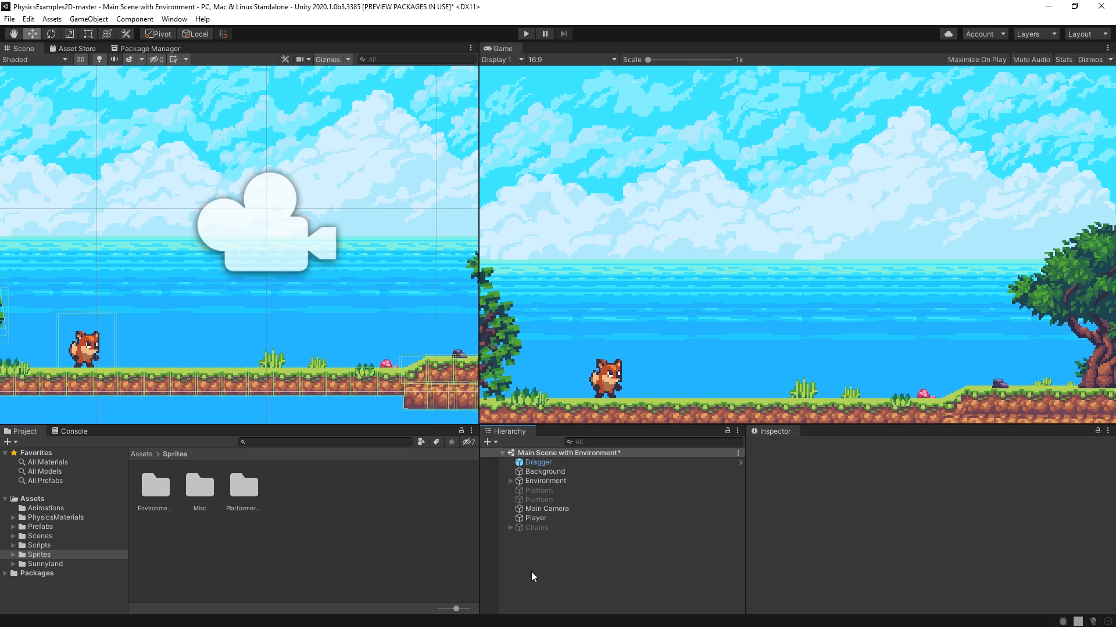
Create a new 2D sprite object in the scene and name it Chain.
{"action": "right_click", "coordinate": [532, 573]}
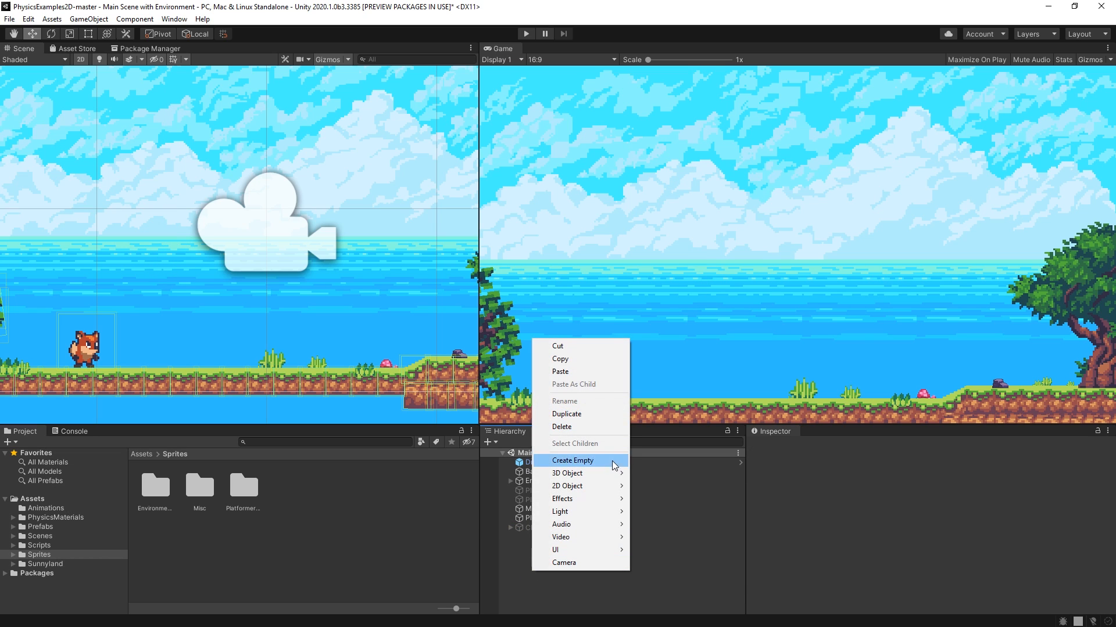
{"action": "mouse_move", "coordinate": [594, 487]}
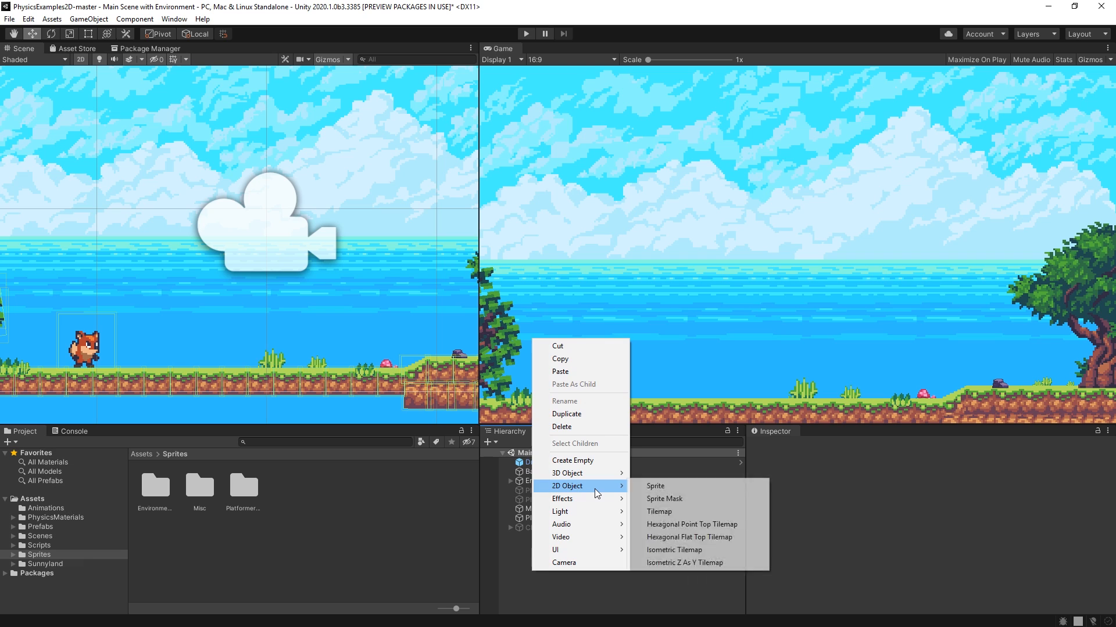
{"action": "left_click", "coordinate": [655, 486]}
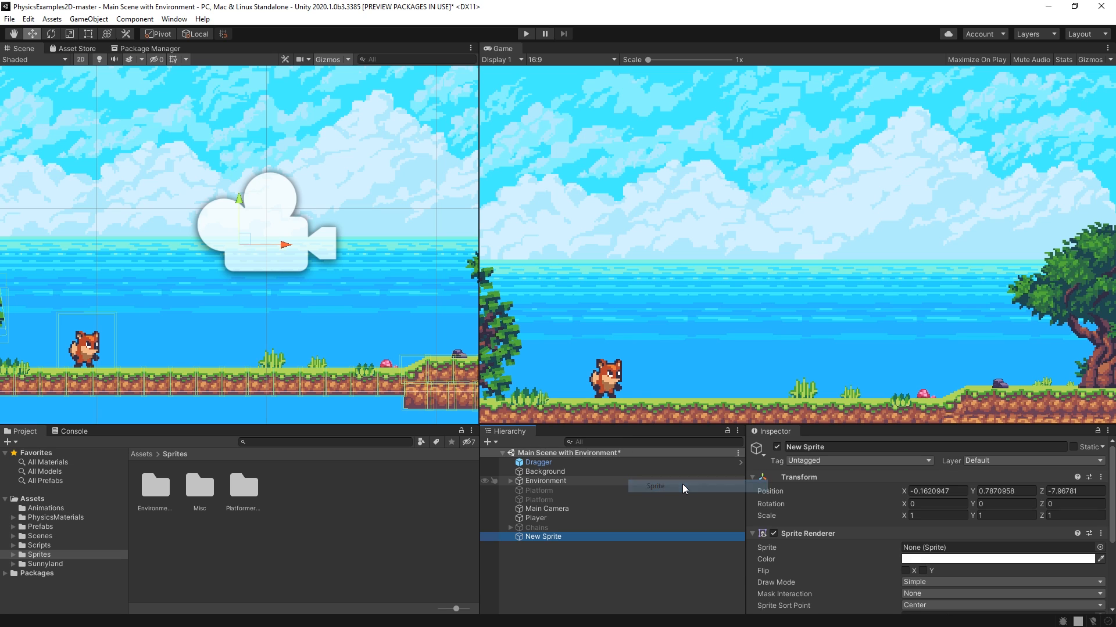
{"action": "left_click", "coordinate": [816, 446]}
{"action": "type", "text": "Chain"}
{"action": "key", "text": "Return"}
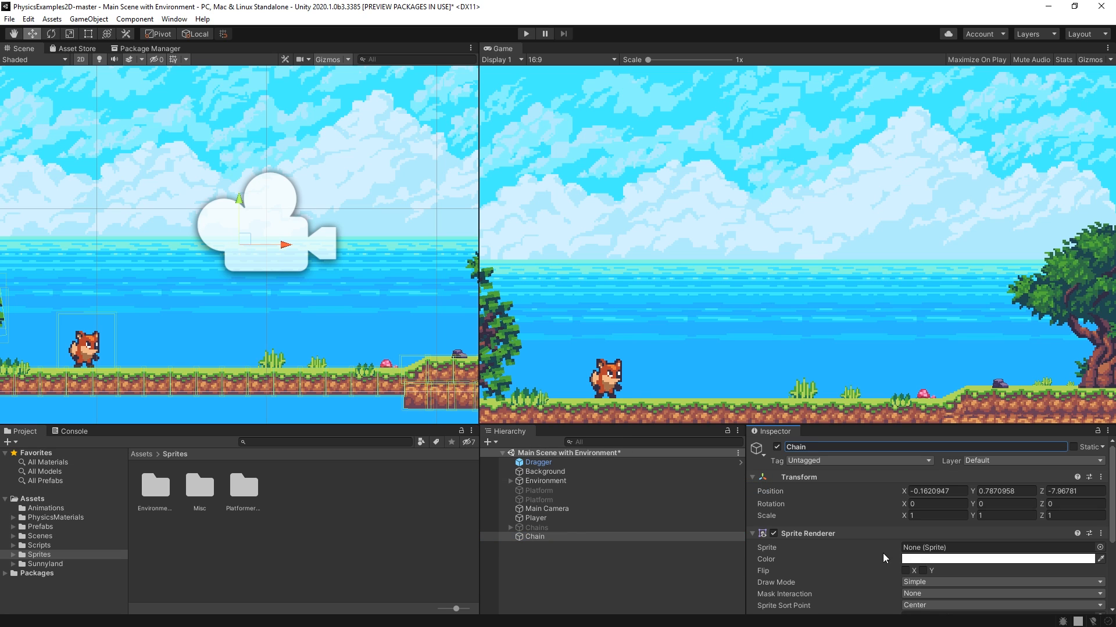
Assign the cherry-7 sprite to the Chain object's Sprite Renderer.
{"action": "left_click", "coordinate": [1099, 548]}
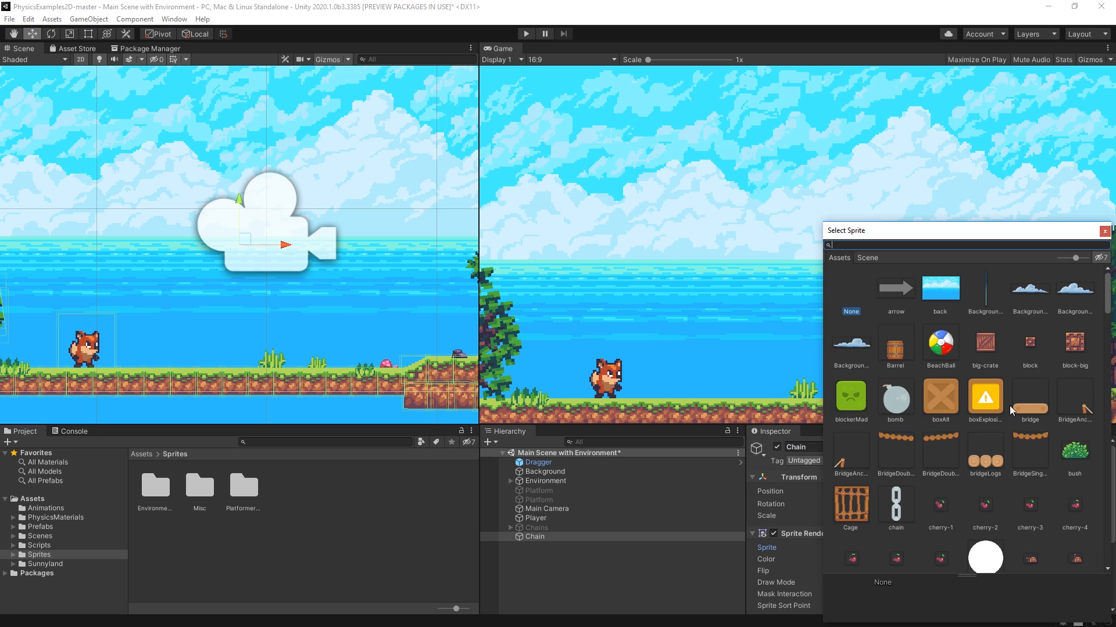
{"action": "scroll", "coordinate": [1044, 426], "scroll_direction": "down", "scroll_amount": 3}
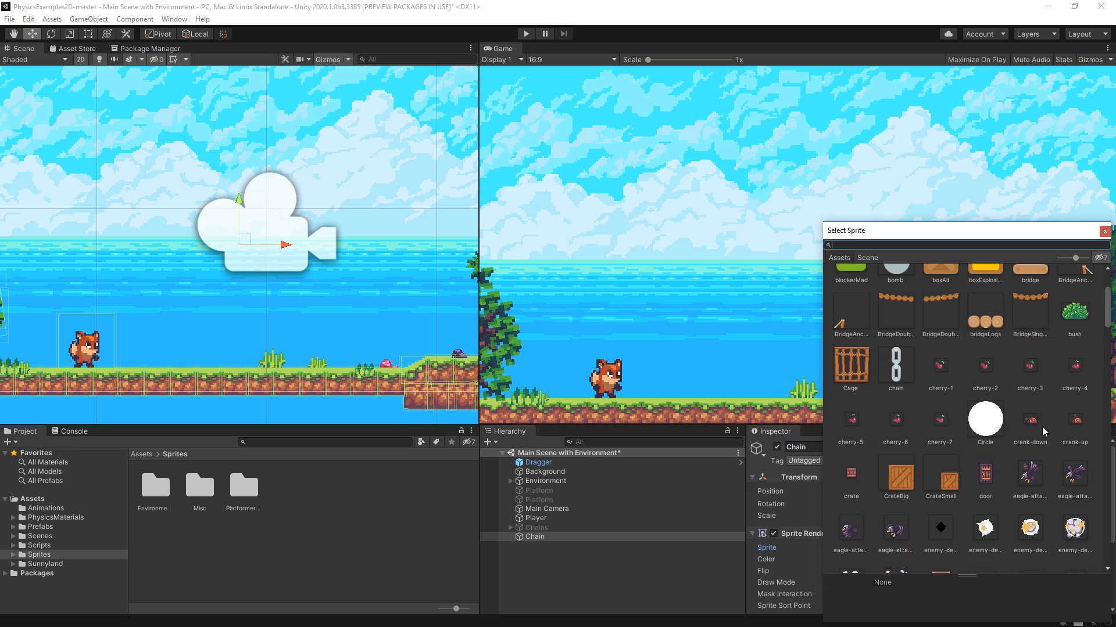
{"action": "scroll", "coordinate": [1004, 383], "scroll_direction": "down", "scroll_amount": 2}
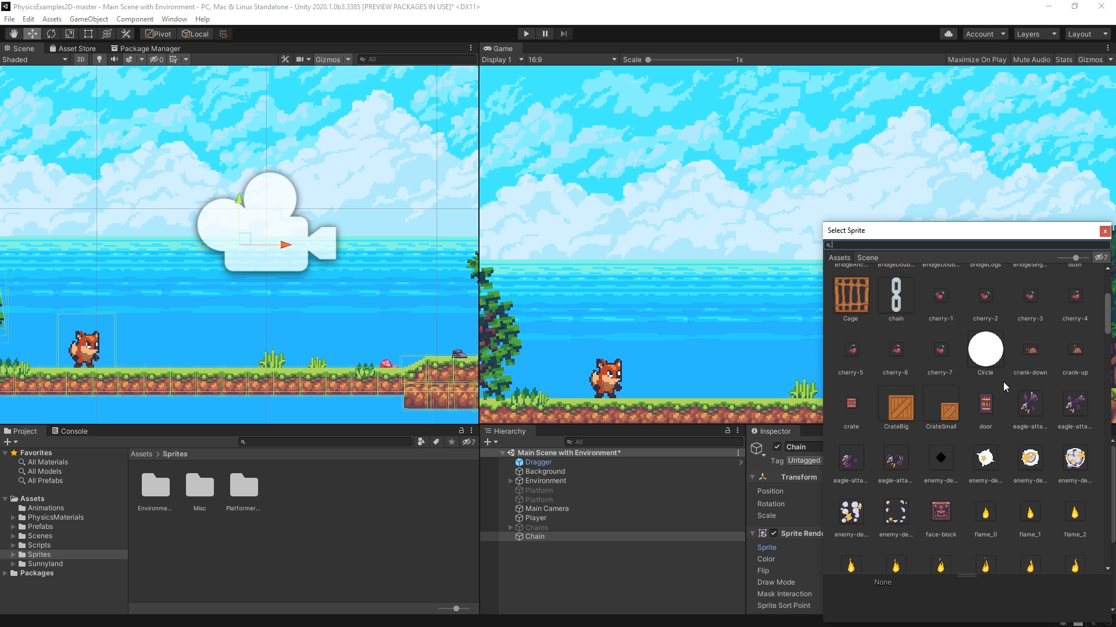
{"action": "double_click", "coordinate": [941, 350]}
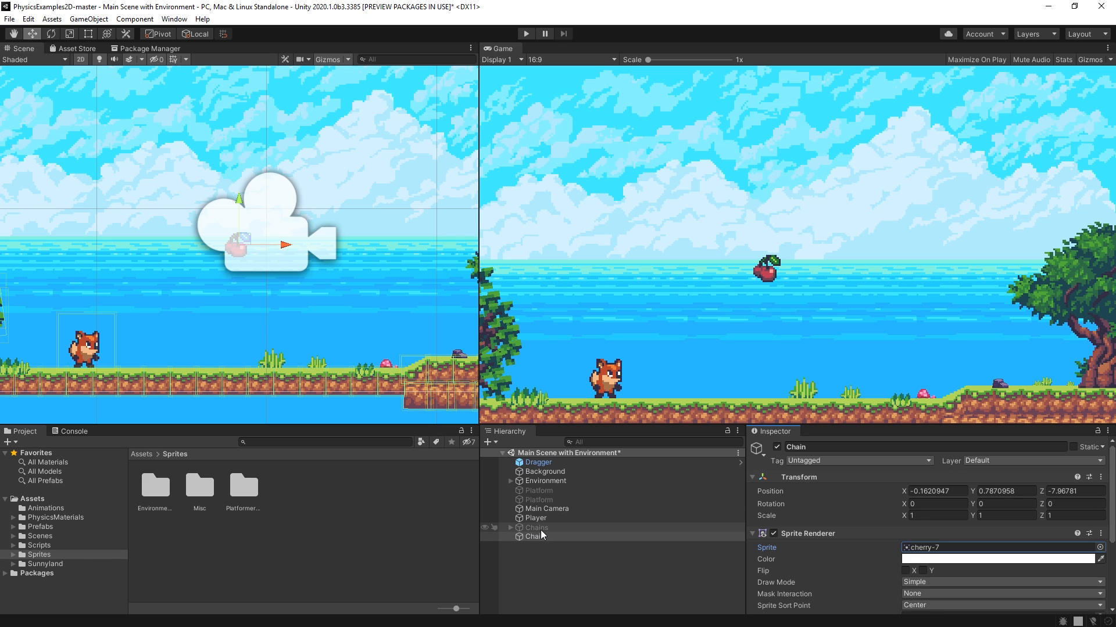
Move the Chain object up into the sky above the fox, to about X -0.974, Y 1.4.
{"action": "left_click", "coordinate": [534, 528]}
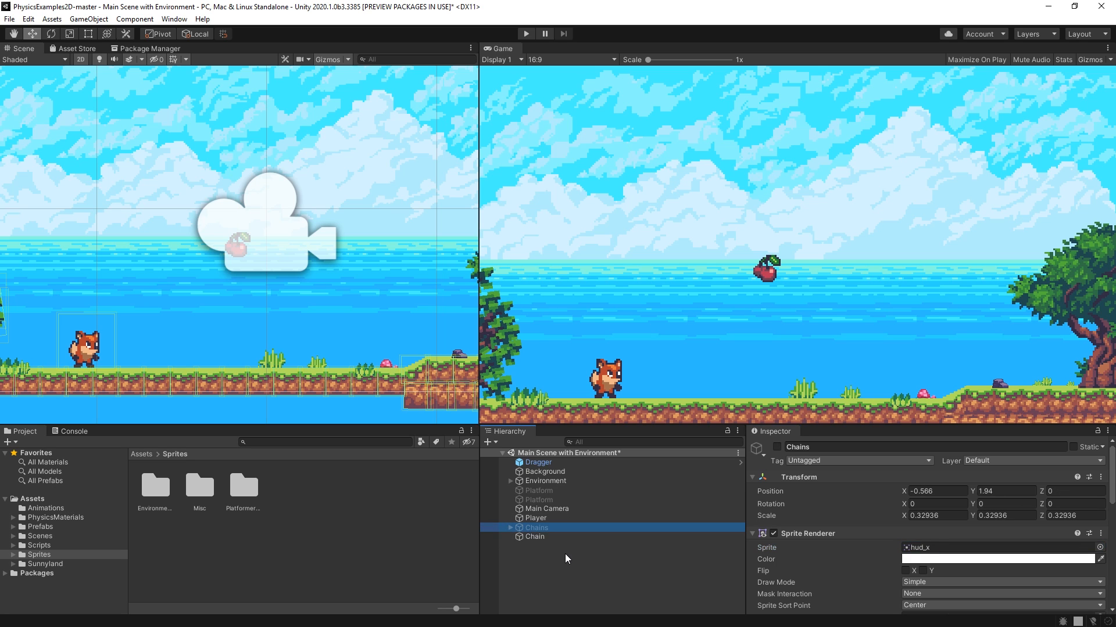
{"action": "left_click", "coordinate": [559, 537]}
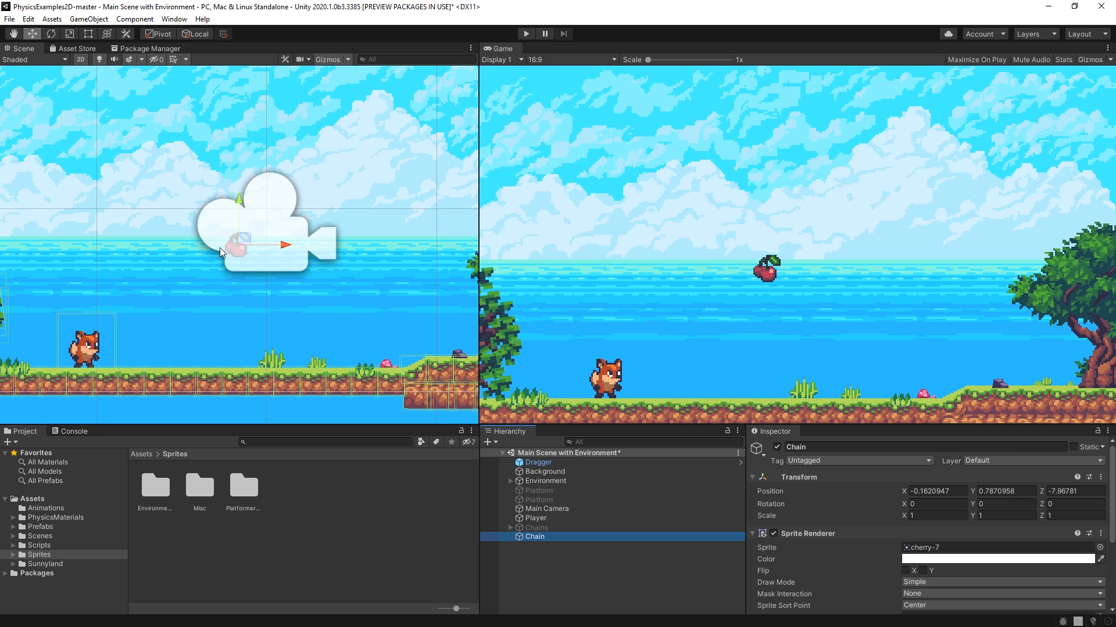
{"action": "left_click_drag", "start_coordinate": [242, 243], "coordinate": [106, 145]}
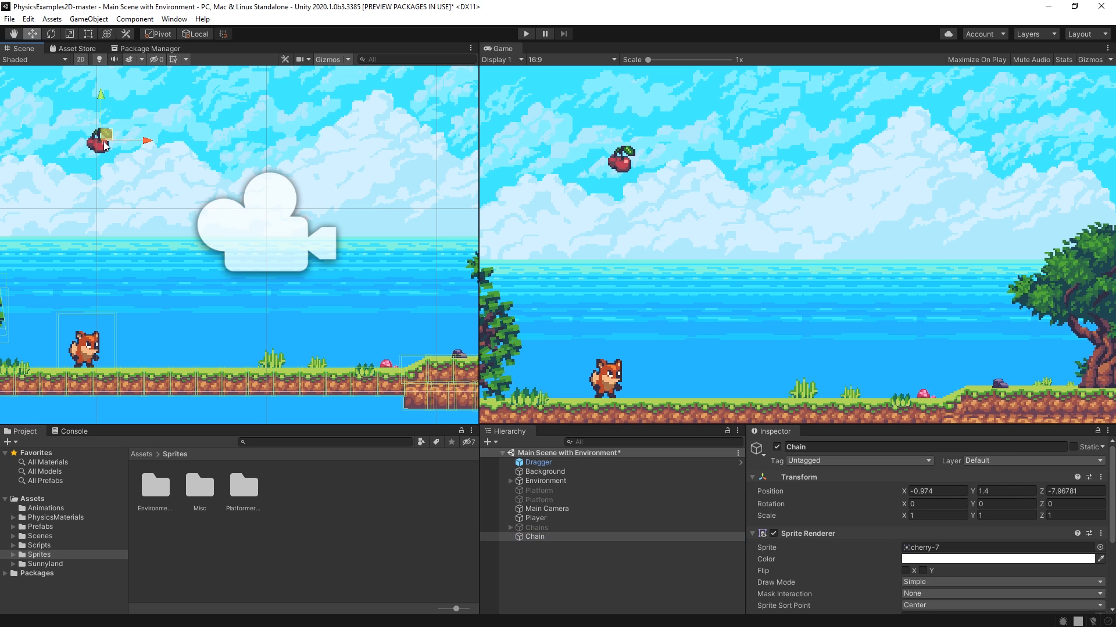
Add a Rigidbody 2D component to the Chain object.
{"action": "scroll", "coordinate": [894, 560], "scroll_direction": "down", "scroll_amount": 4}
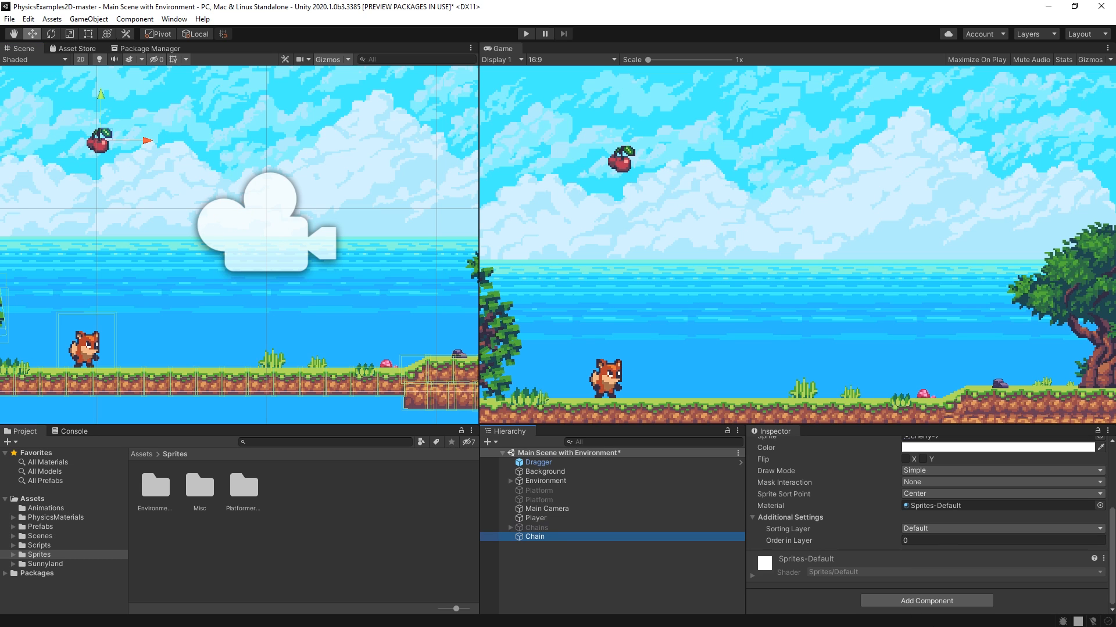
{"action": "left_click", "coordinate": [928, 600]}
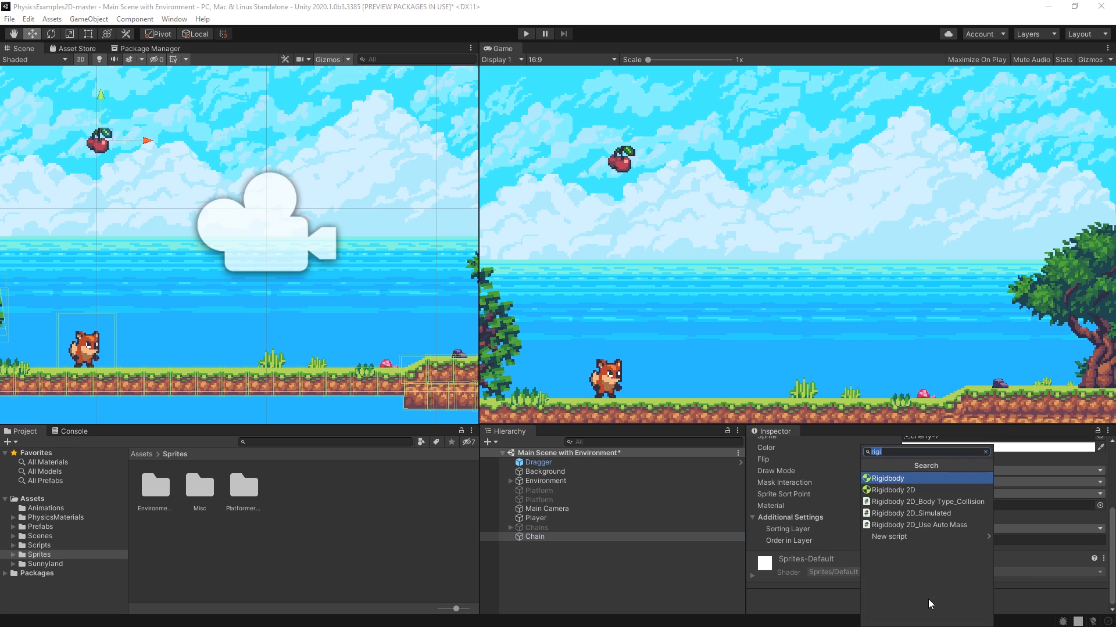
{"action": "type", "text": "Rigi"}
{"action": "key", "text": "Down"}
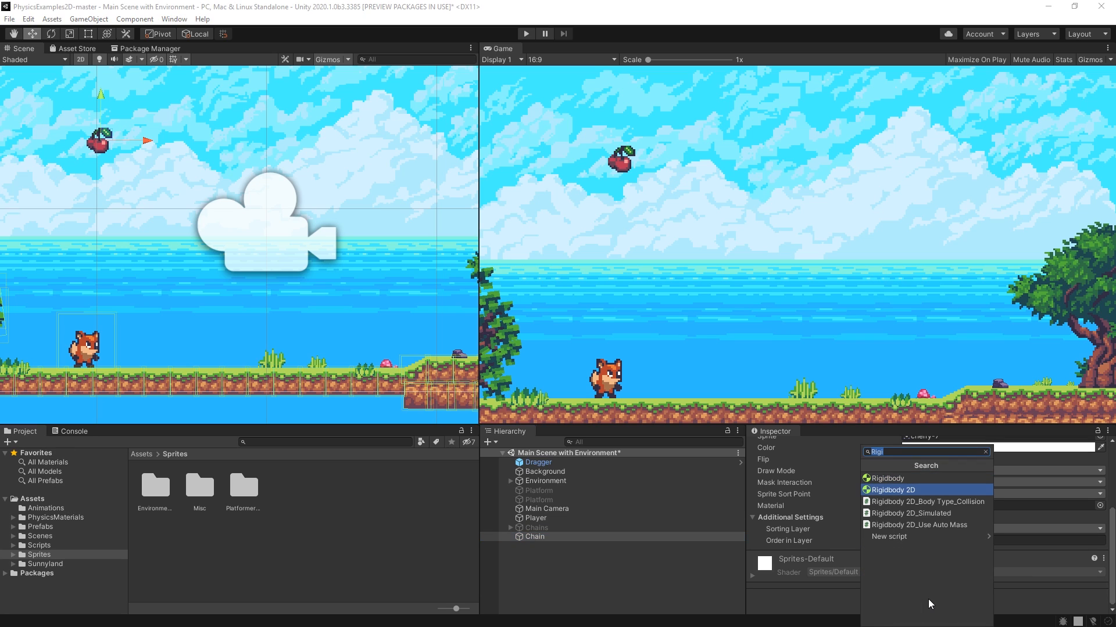
{"action": "key", "text": "Return"}
Set the Body Type of the Chain object's Rigidbody 2D to Static.
{"action": "scroll", "coordinate": [830, 504], "scroll_direction": "down", "scroll_amount": 3}
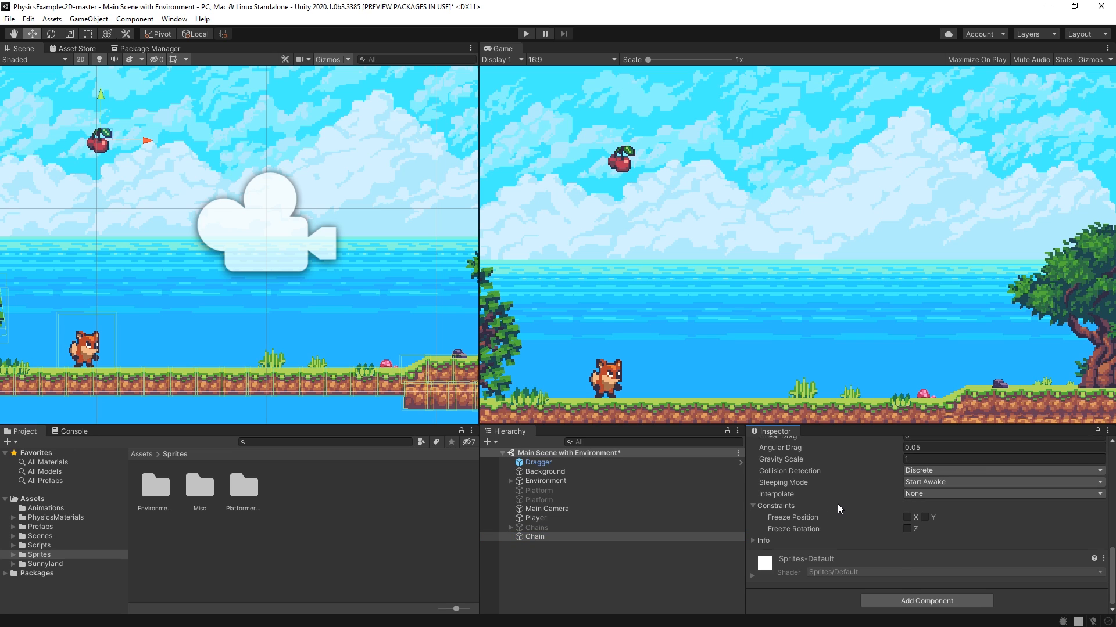
{"action": "scroll", "coordinate": [838, 506], "scroll_direction": "up", "scroll_amount": 3}
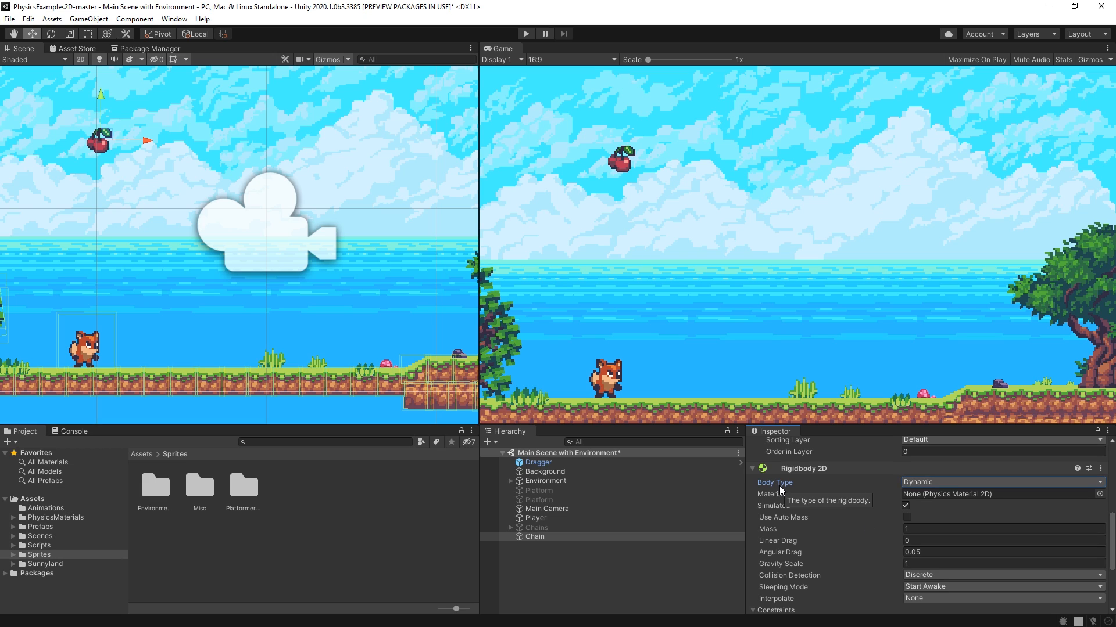
{"action": "left_click", "coordinate": [918, 484]}
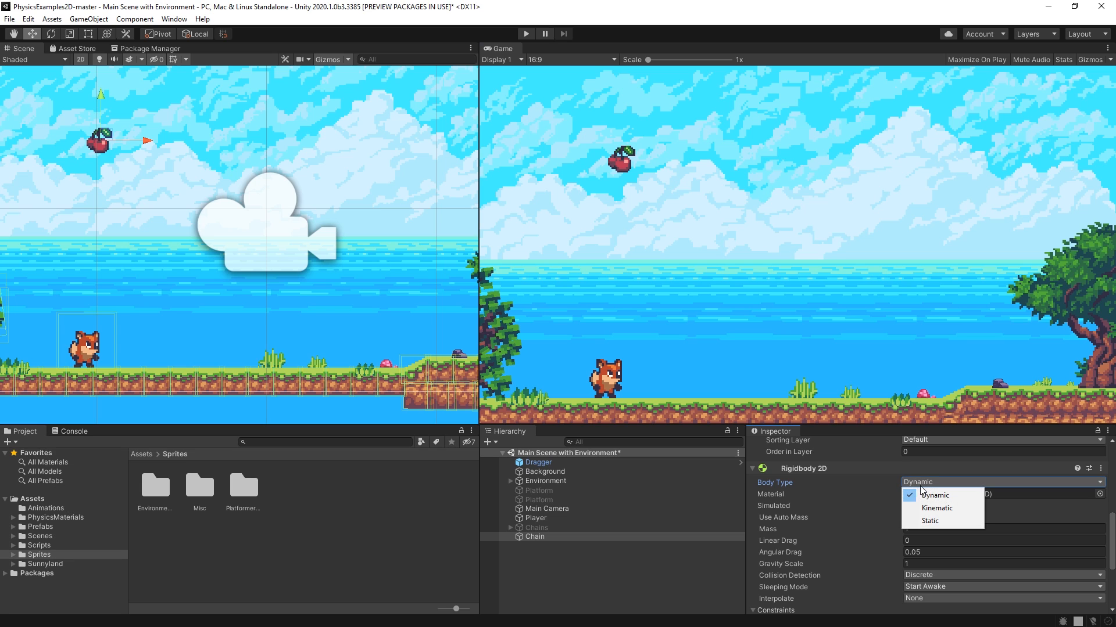
{"action": "left_click", "coordinate": [943, 523]}
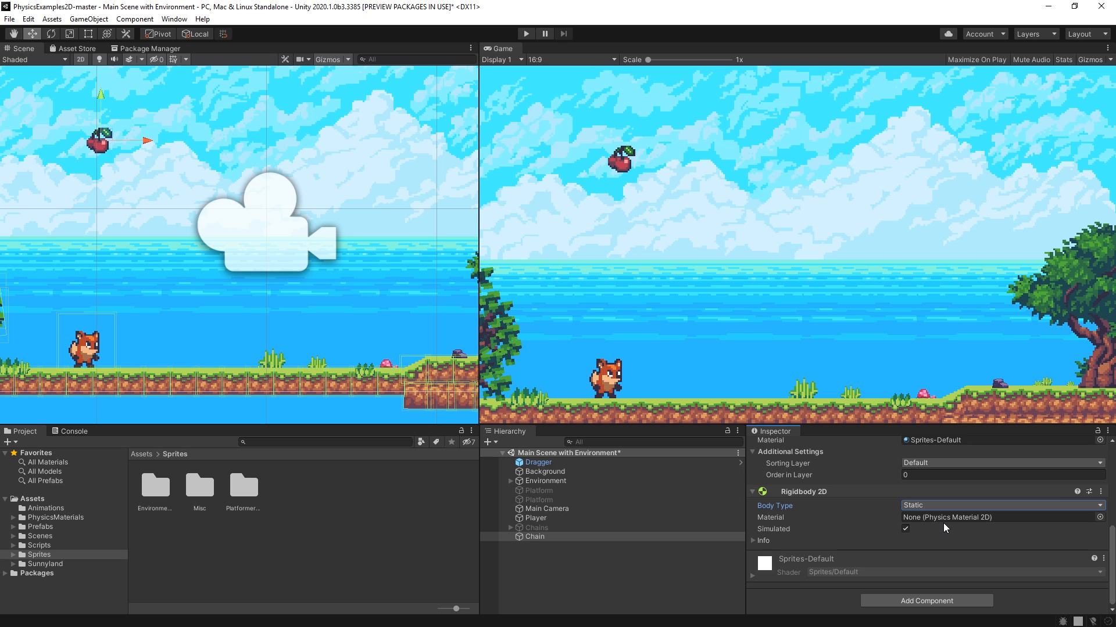
{"action": "left_click", "coordinate": [789, 528]}
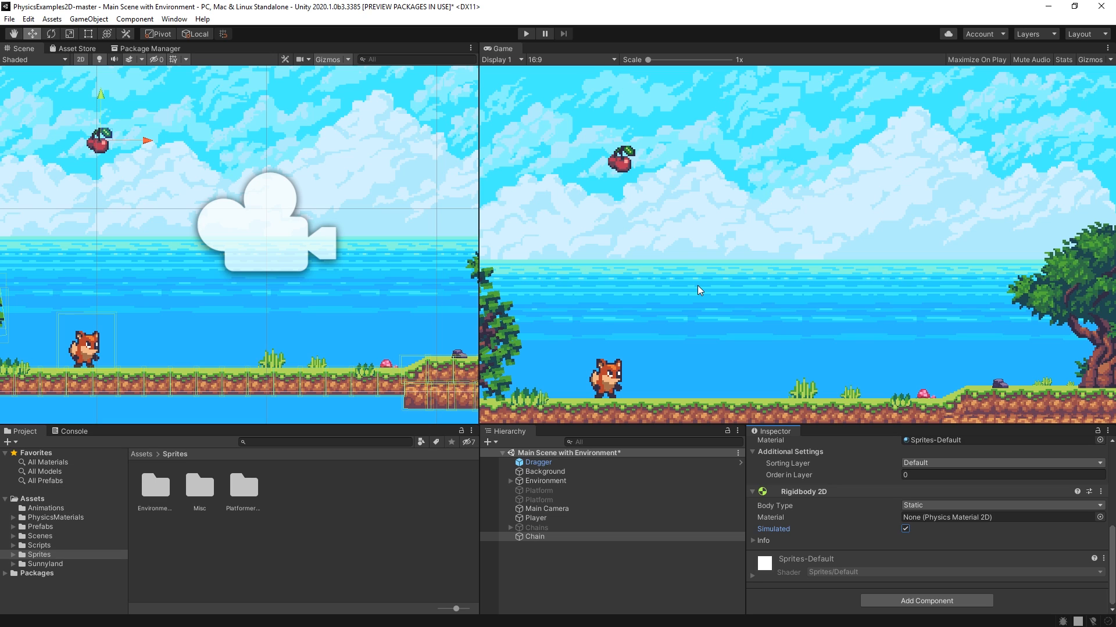
Add a Distance Joint 2D component to the Chain object.
{"action": "left_click", "coordinate": [617, 160]}
{"action": "left_click", "coordinate": [561, 537]}
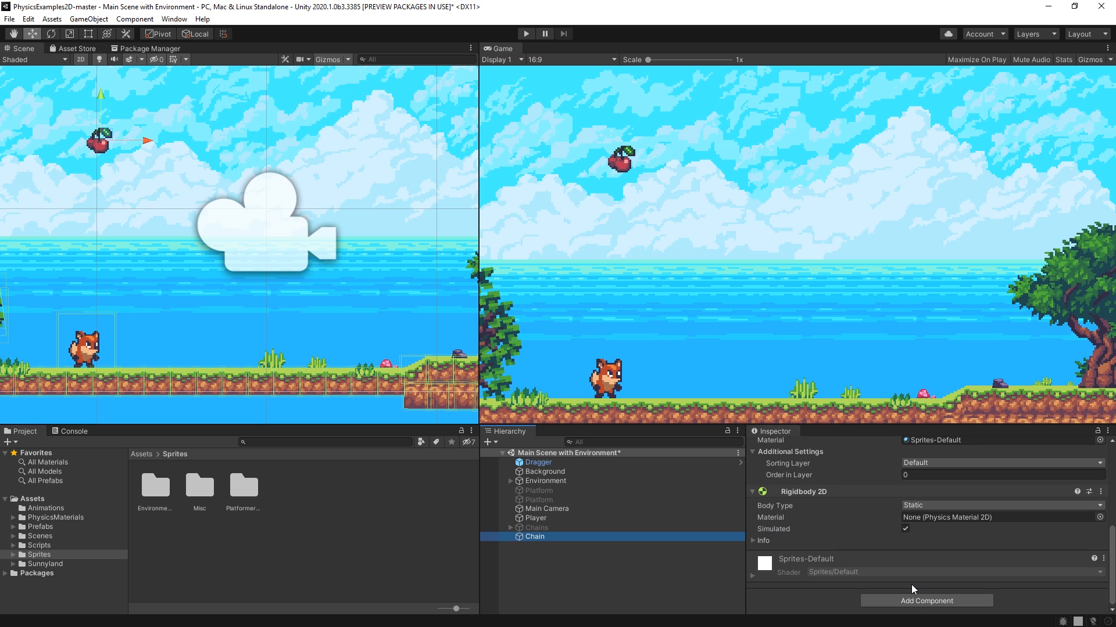
{"action": "left_click", "coordinate": [925, 602]}
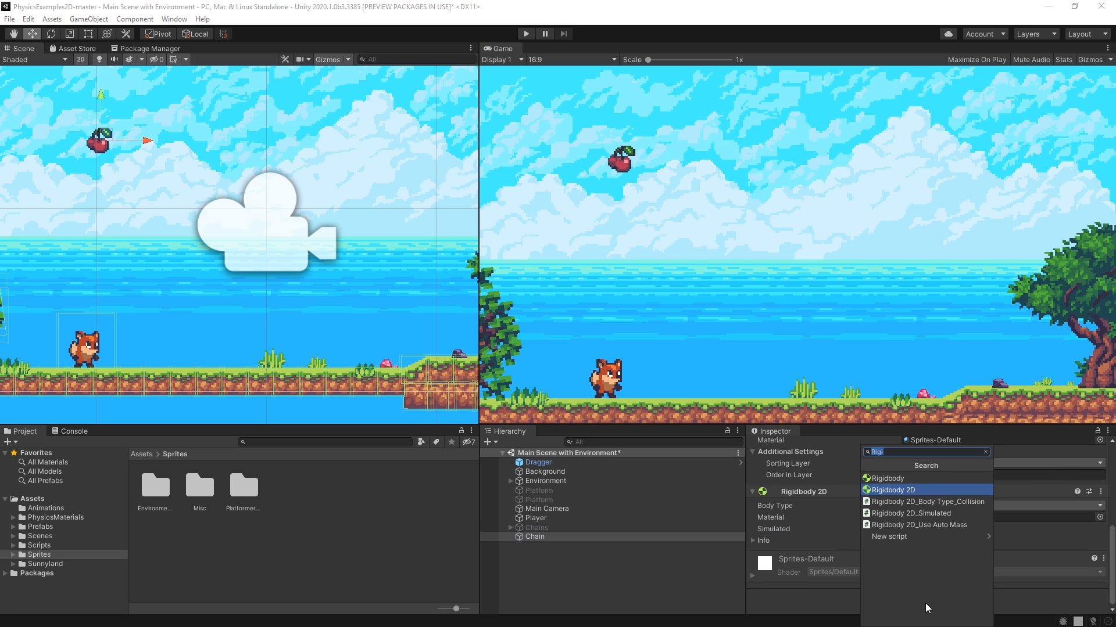
{"action": "type", "text": "Distanc"}
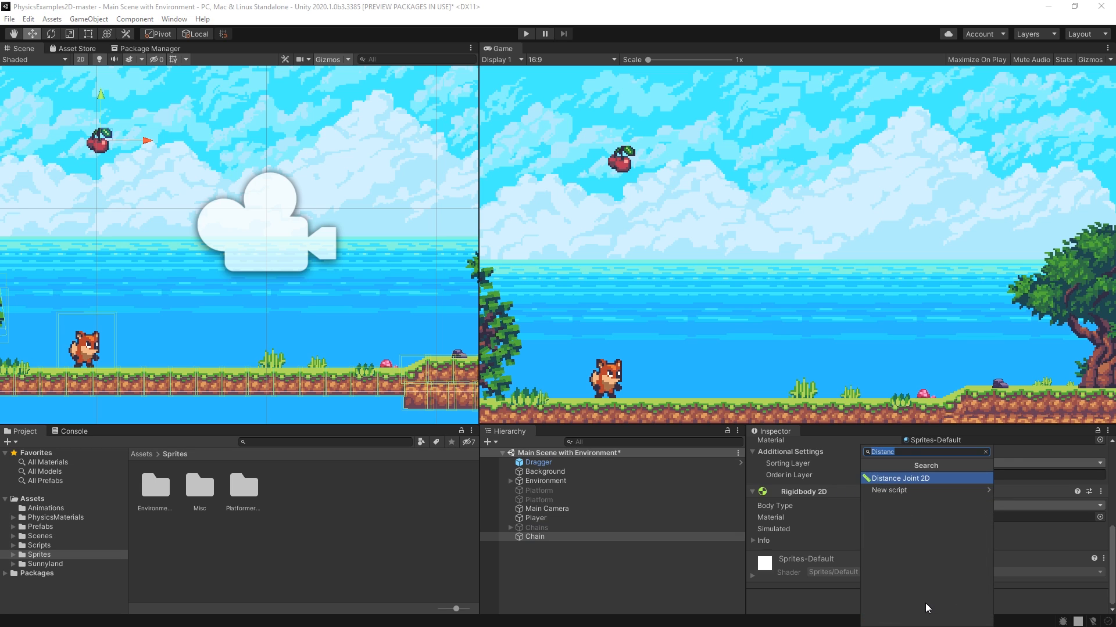
{"action": "key", "text": "Return"}
Search the project for "weight" and place the Weight prefab between the cherry and the fox, scaled to about 0.3.
{"action": "left_click", "coordinate": [253, 447]}
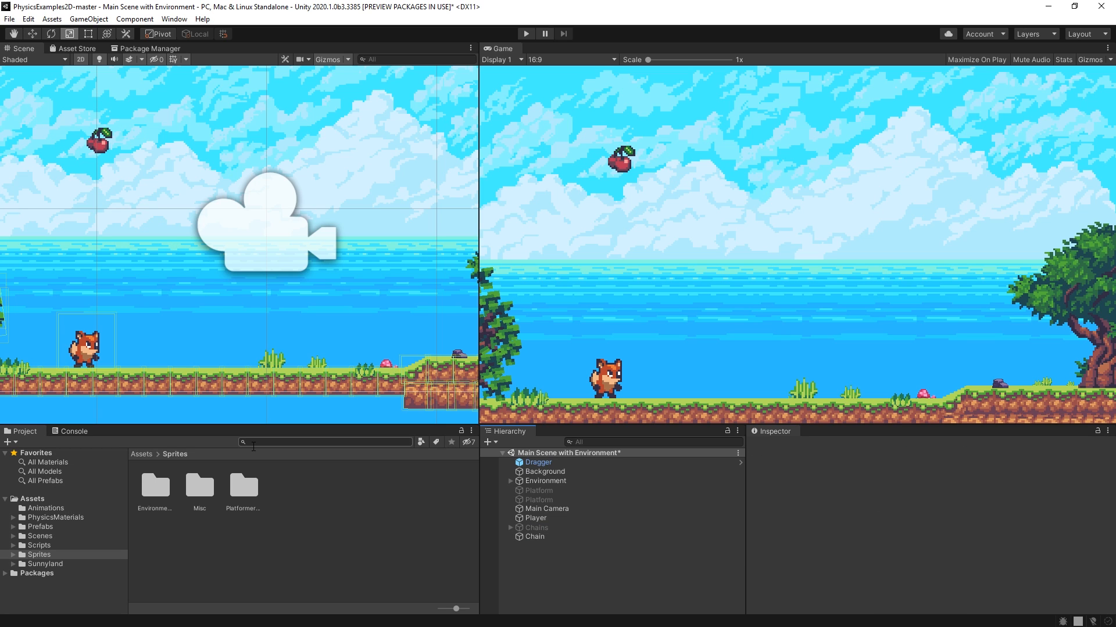
{"action": "left_click", "coordinate": [253, 447]}
{"action": "type", "text": "weight"}
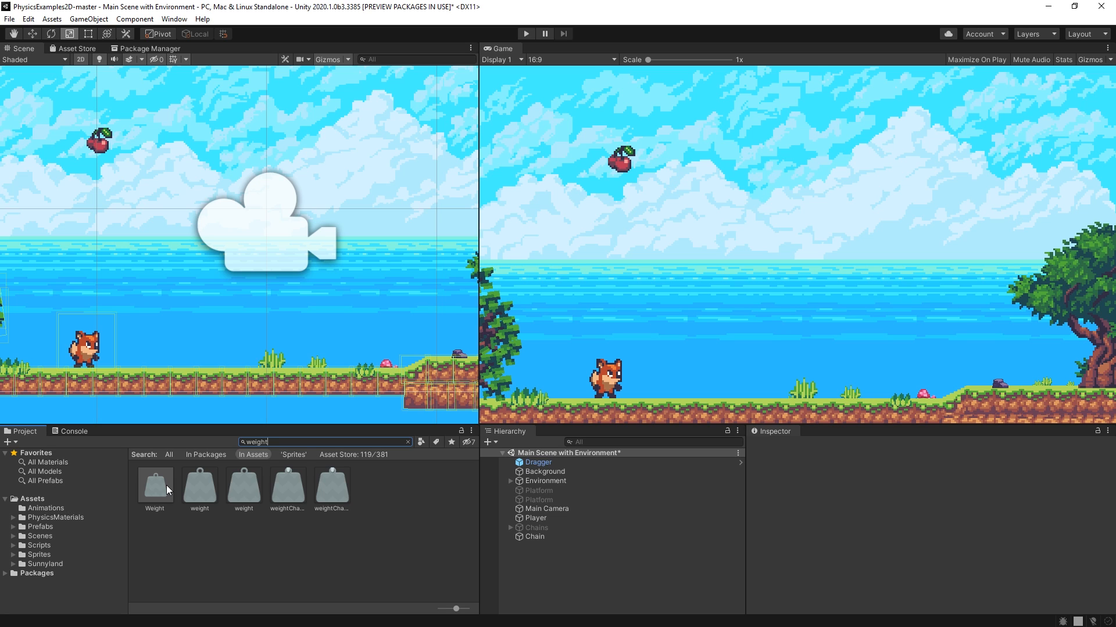
{"action": "left_click_drag", "start_coordinate": [166, 486], "coordinate": [99, 254]}
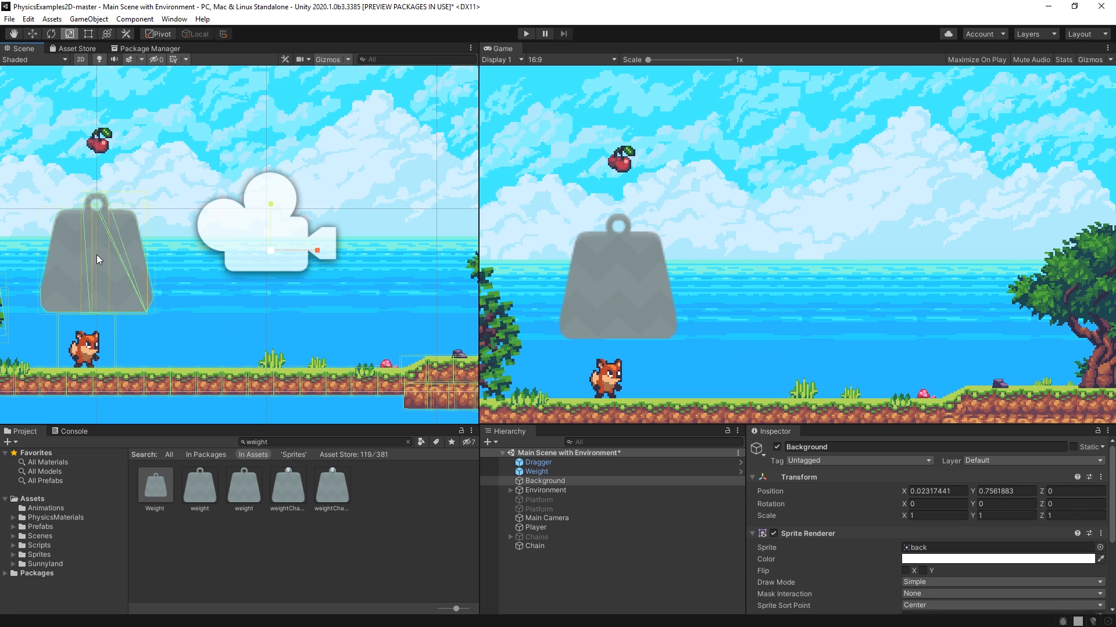
{"action": "left_click_drag", "start_coordinate": [97, 255], "coordinate": [62, 260]}
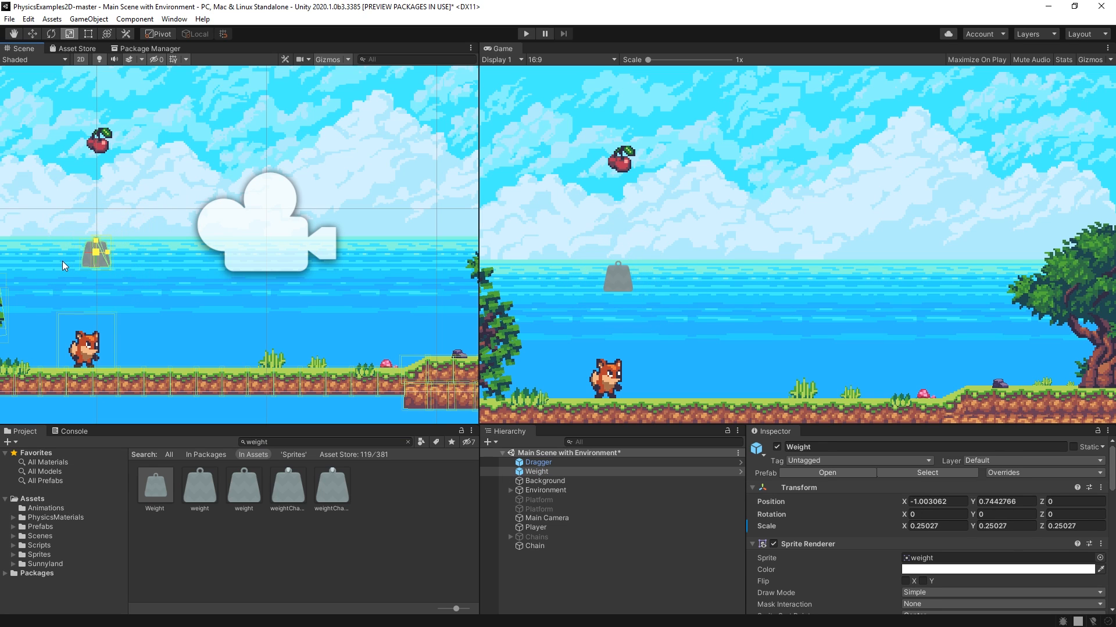
{"action": "key", "text": "w"}
Set the Weight object's layer to Draggable and open the Dragger object's settings to check its Drag Layers.
{"action": "left_click", "coordinate": [970, 458]}
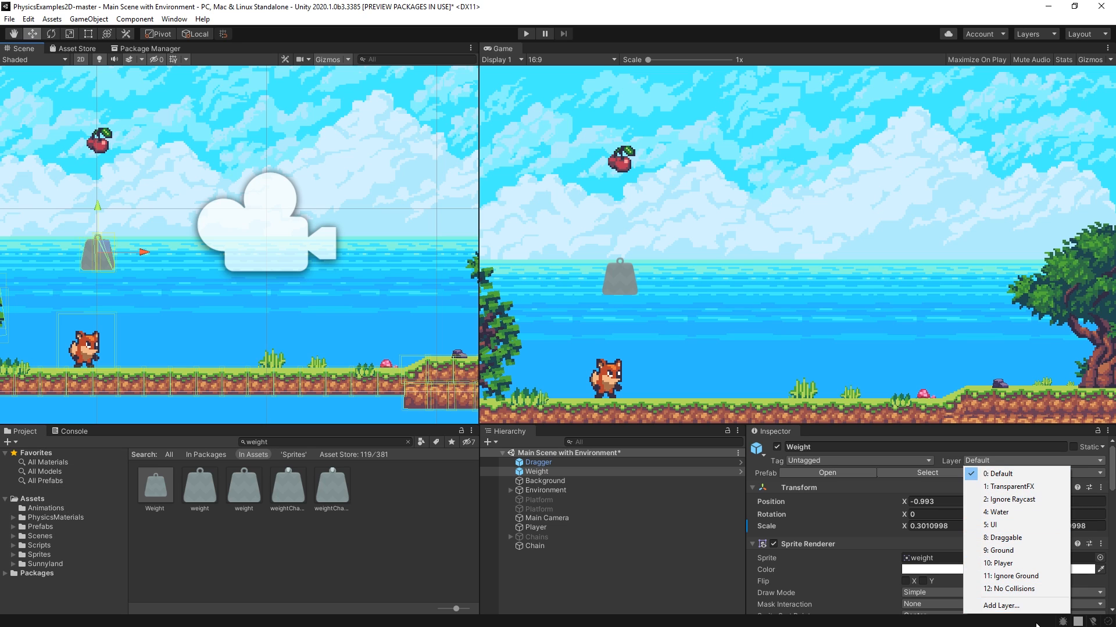
{"action": "left_click", "coordinate": [1038, 538]}
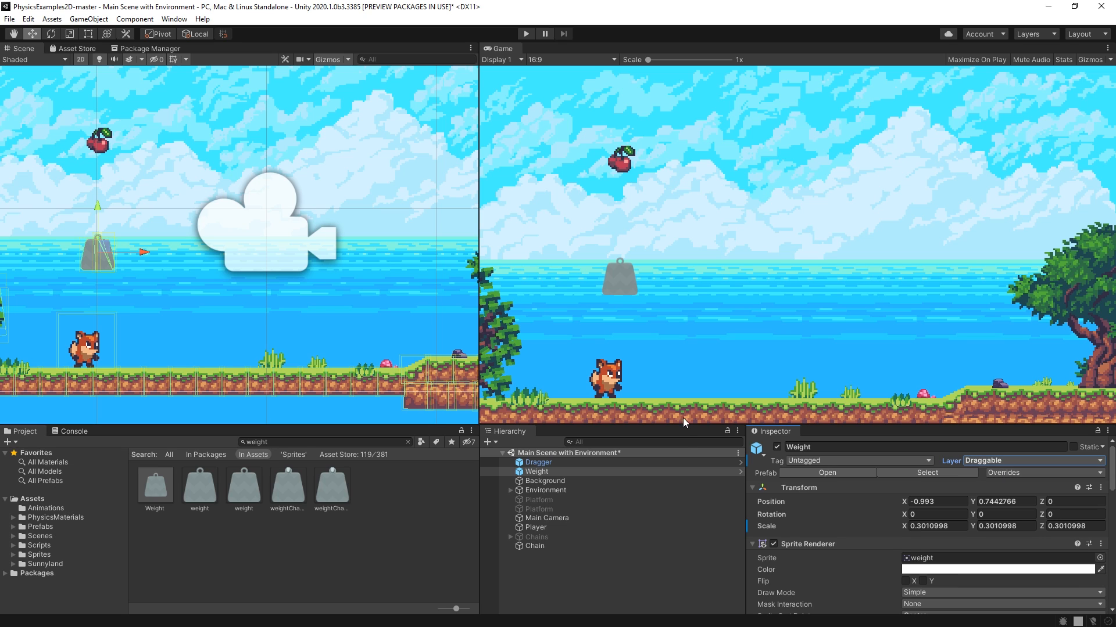
{"action": "left_click", "coordinate": [646, 464]}
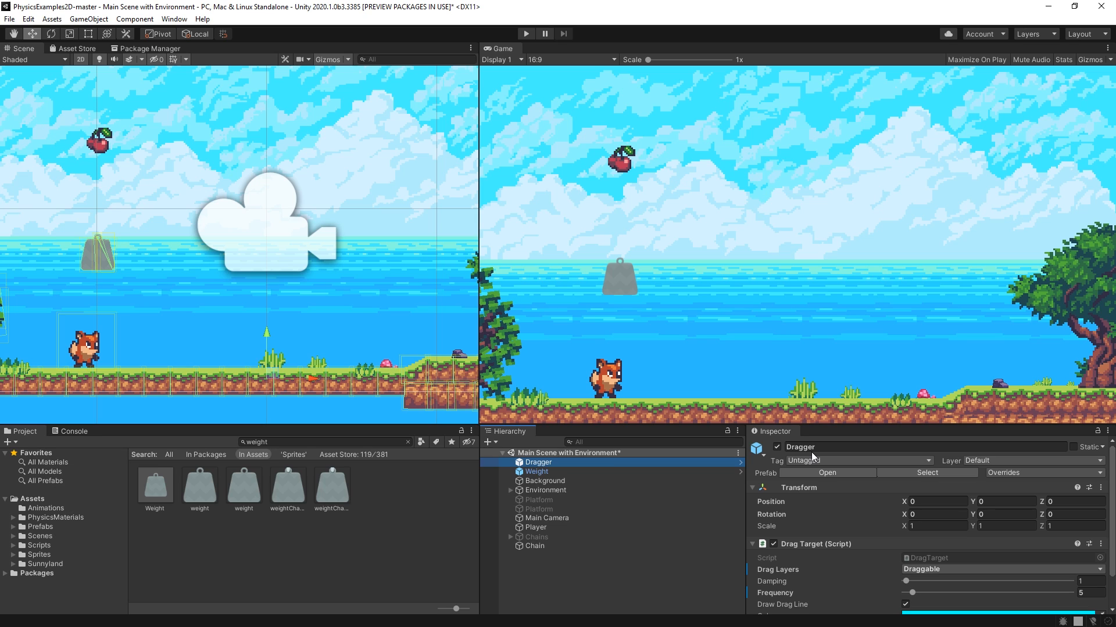
Make the Weight object a child of the Chain object in the hierarchy.
{"action": "left_click_drag", "start_coordinate": [699, 472], "coordinate": [556, 546]}
{"action": "left_click", "coordinate": [565, 537]}
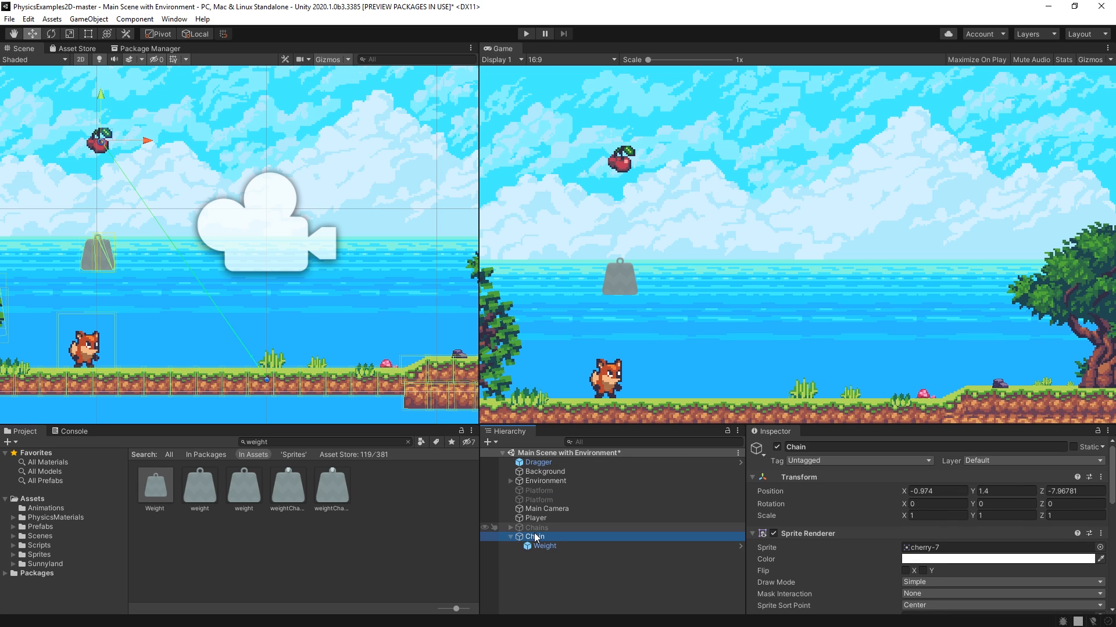
Review the Weight object's components and try to add a Rigidbody 2D component to it.
{"action": "left_click", "coordinate": [542, 545]}
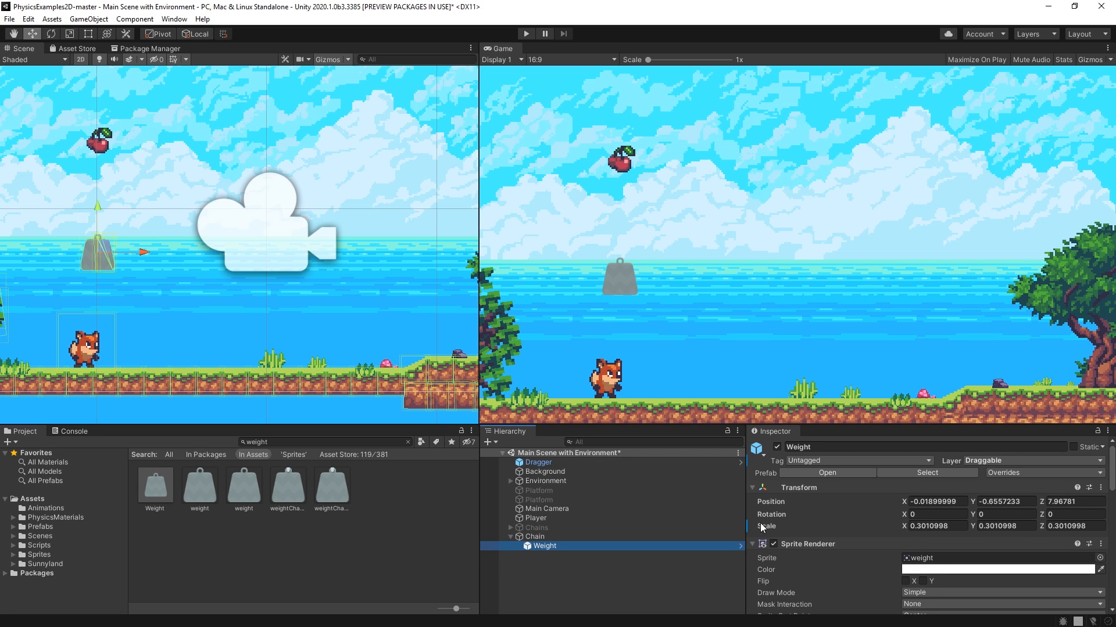
{"action": "scroll", "coordinate": [995, 514], "scroll_direction": "down", "scroll_amount": 3}
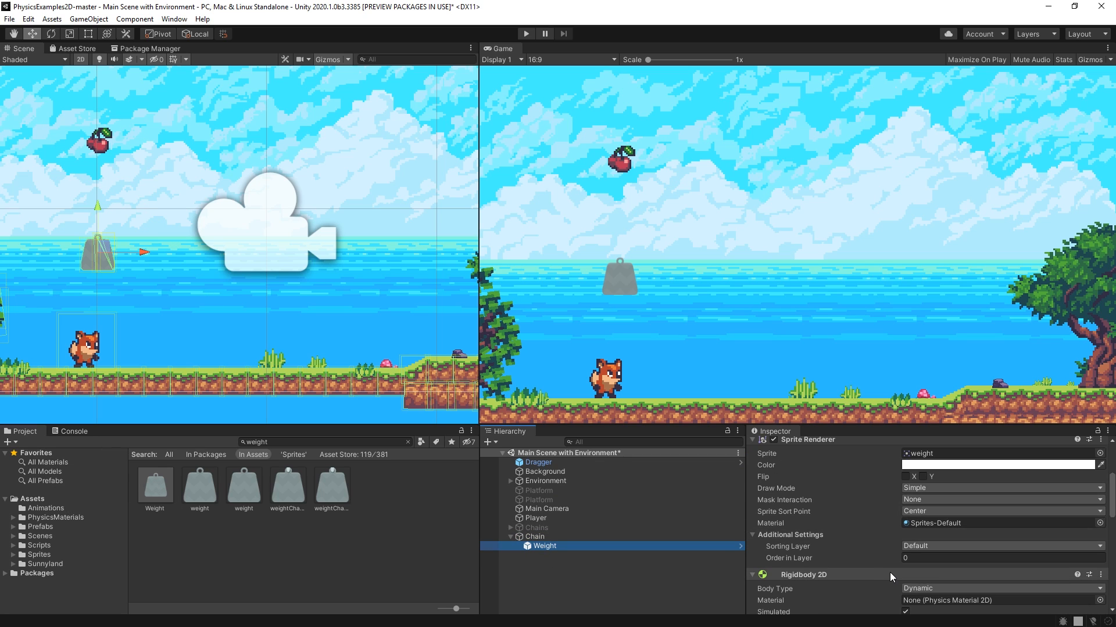
{"action": "scroll", "coordinate": [890, 572], "scroll_direction": "down", "scroll_amount": 6}
{"action": "scroll", "coordinate": [879, 552], "scroll_direction": "up", "scroll_amount": 3}
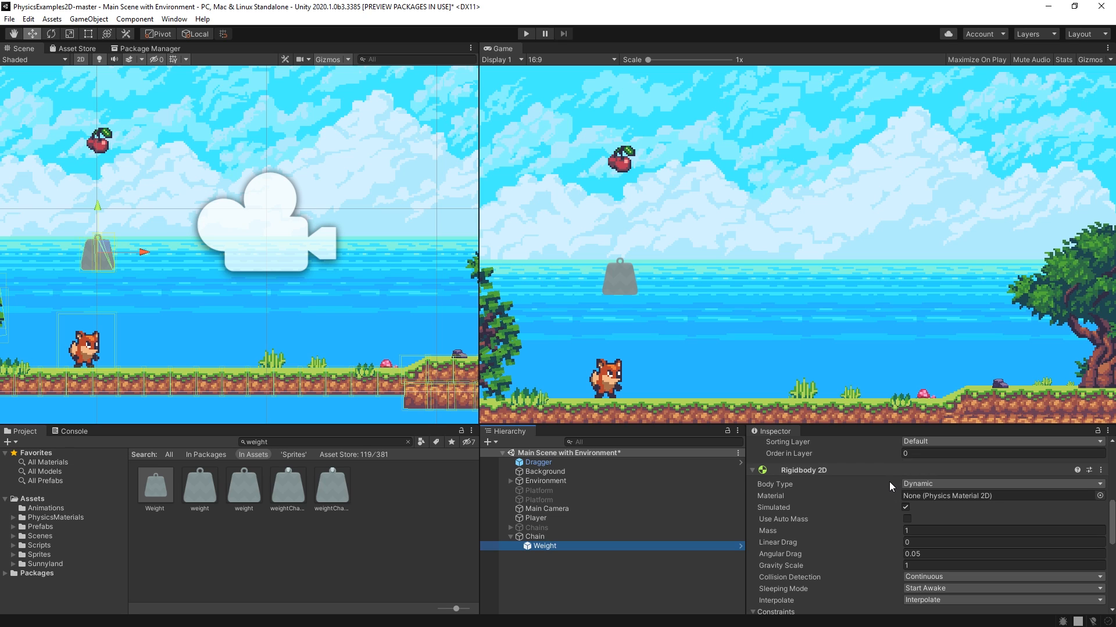
{"action": "scroll", "coordinate": [876, 518], "scroll_direction": "down", "scroll_amount": 5}
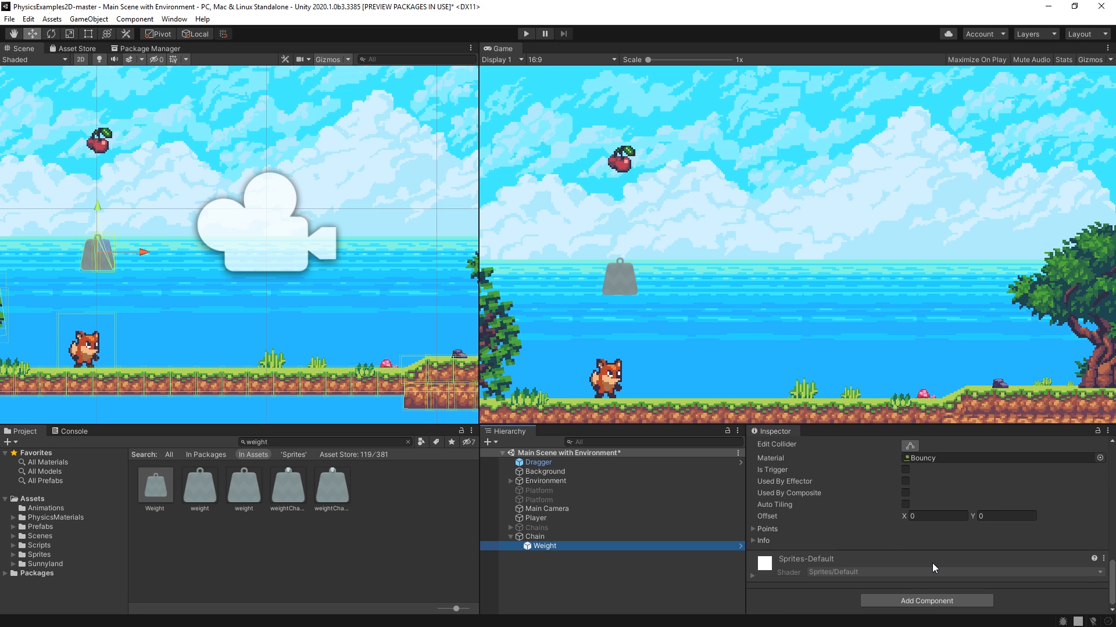
{"action": "left_click", "coordinate": [917, 603]}
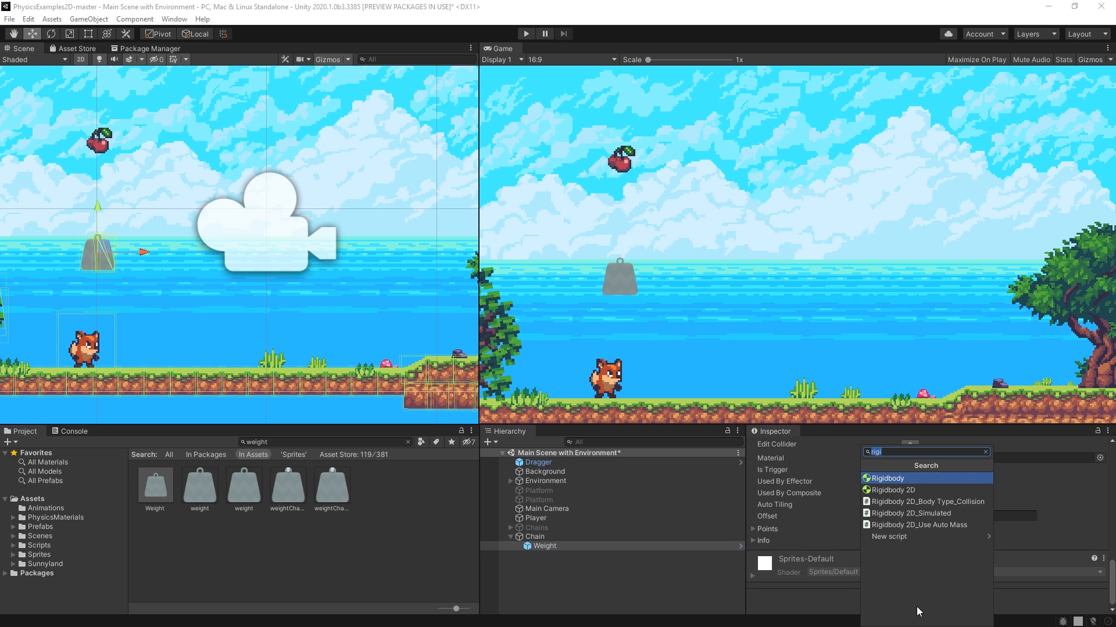
{"action": "left_click", "coordinate": [932, 490]}
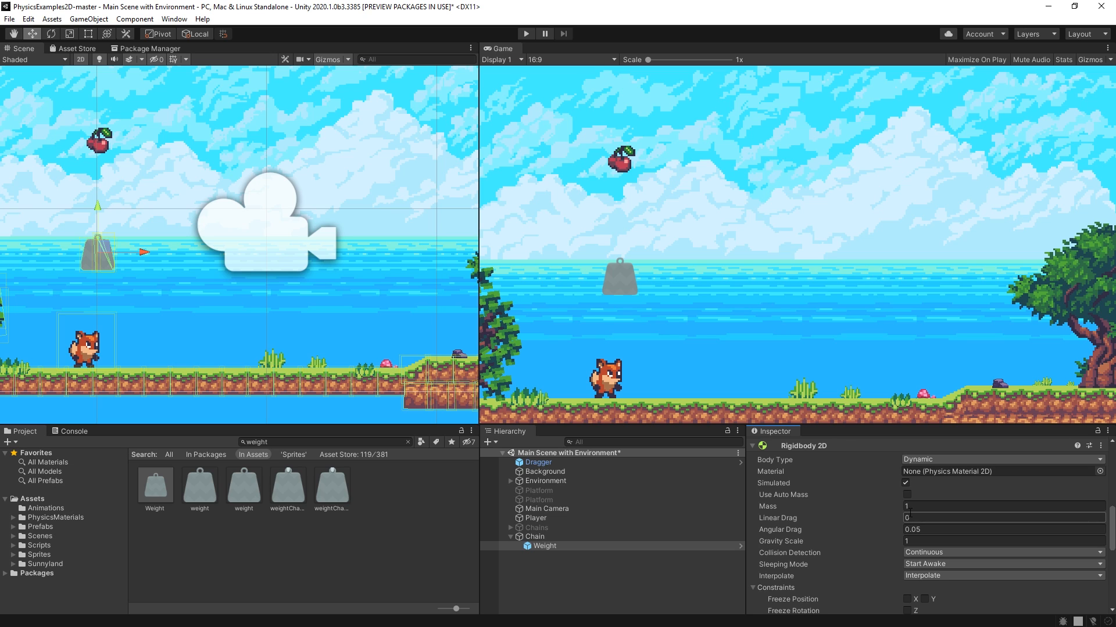
Assign Weight as the Connected Rigid Body of the Chain object's Distance Joint 2D.
{"action": "left_click", "coordinate": [582, 538]}
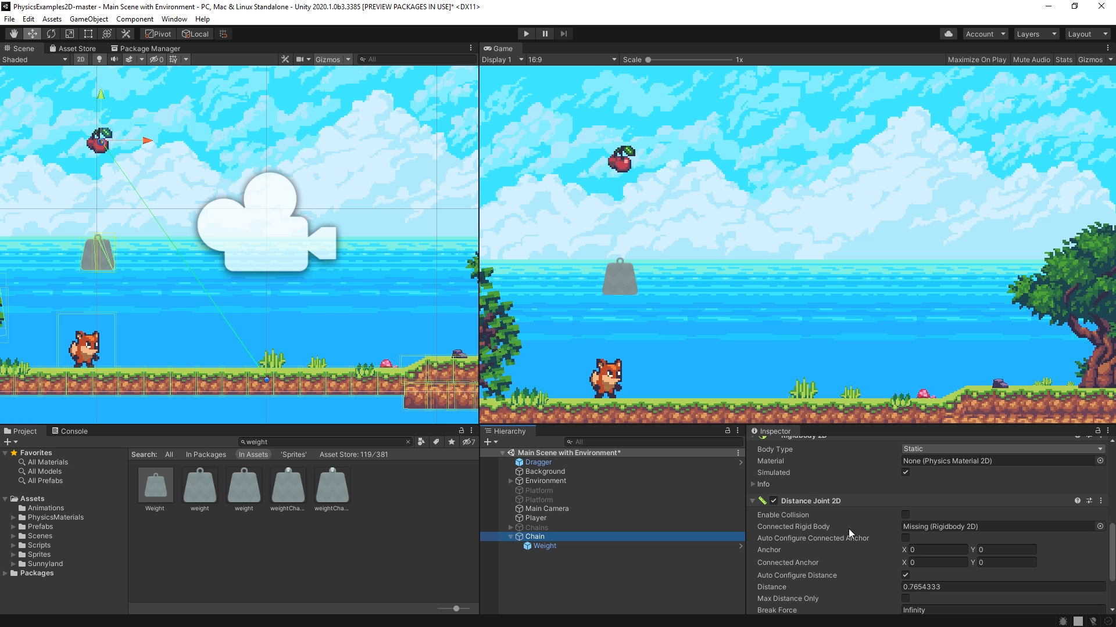
{"action": "left_click_drag", "start_coordinate": [544, 548], "coordinate": [933, 528]}
Play the scene, pull the weight sideways to test how it swings from the cherry, and stop playing.
{"action": "left_click", "coordinate": [522, 35]}
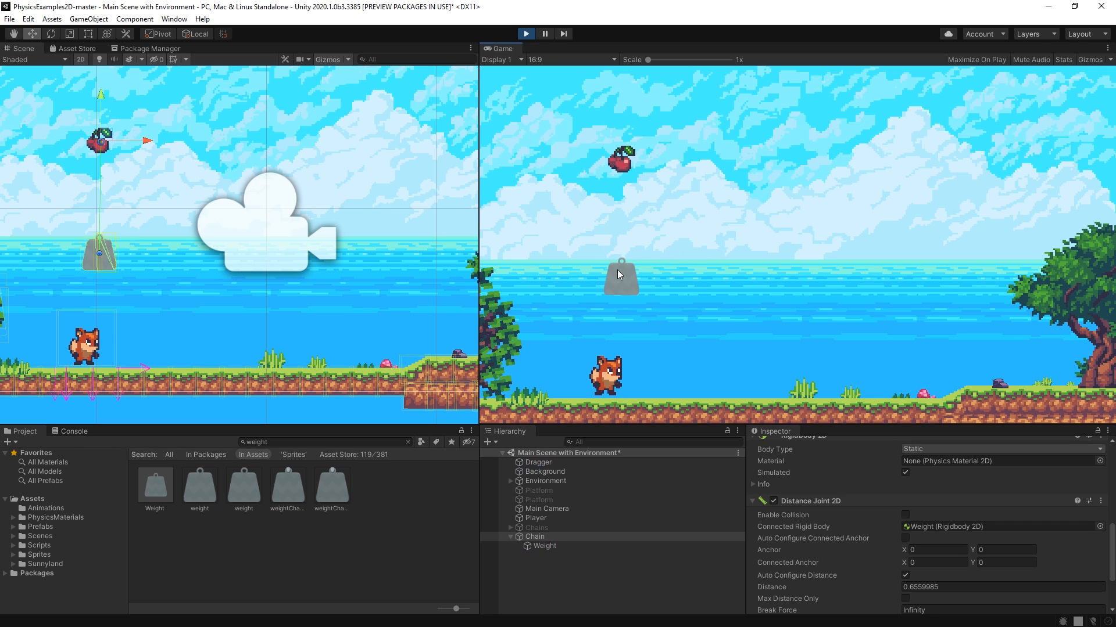
{"action": "left_click_drag", "start_coordinate": [617, 270], "coordinate": [737, 286]}
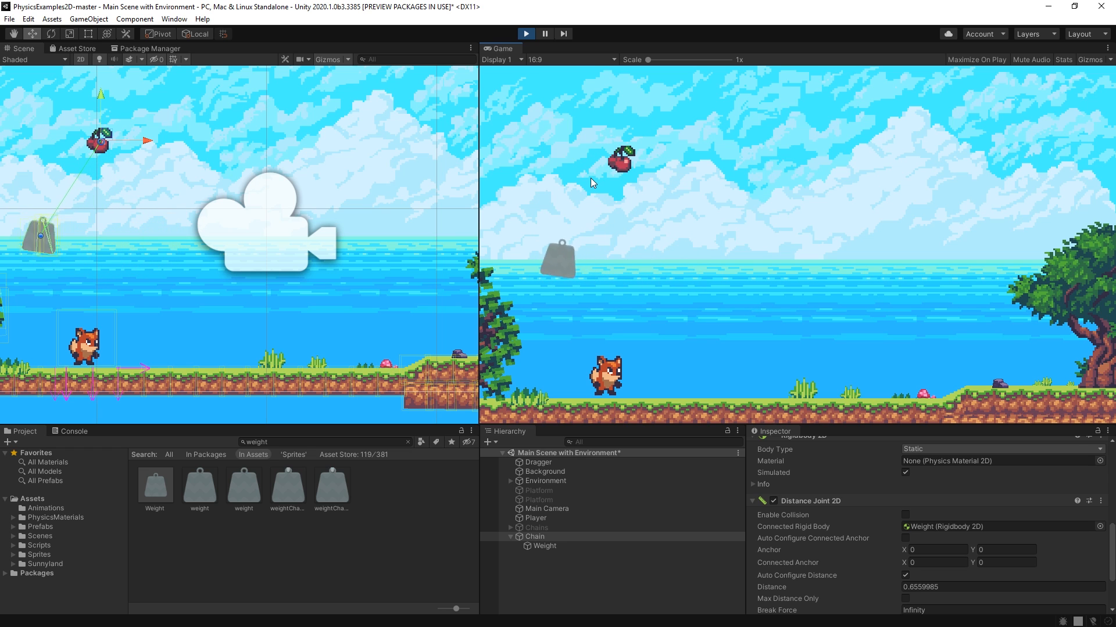
{"action": "left_click", "coordinate": [526, 33]}
Search the project for "chain" and place the chain sprite between the cherry and the weight, at about X -1.04, Y 1.07.
{"action": "left_click", "coordinate": [285, 440]}
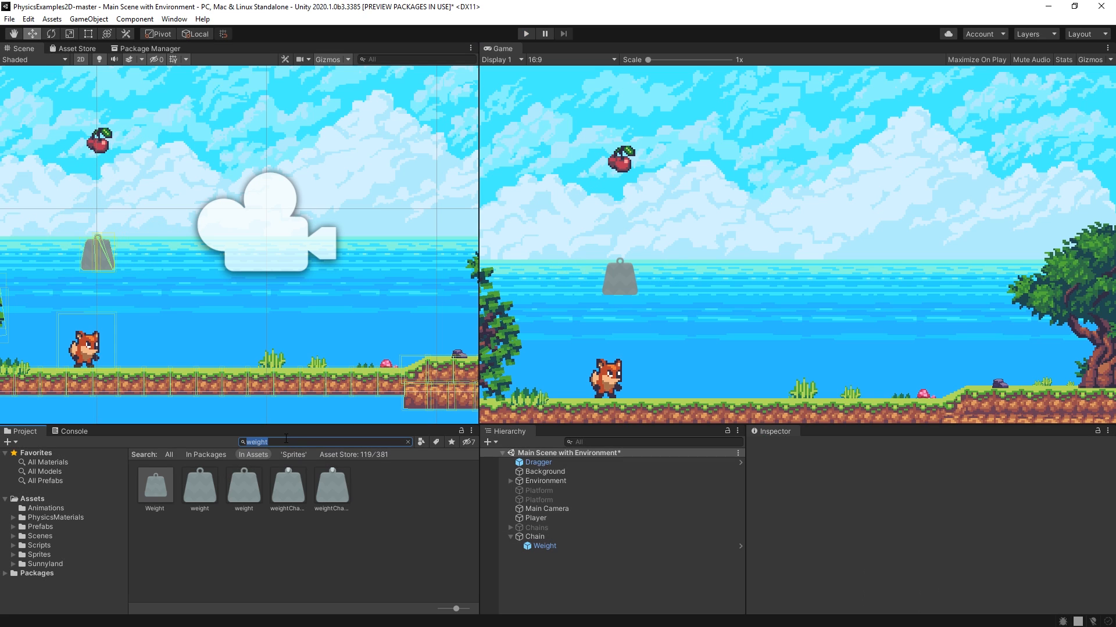
{"action": "type", "text": "chain"}
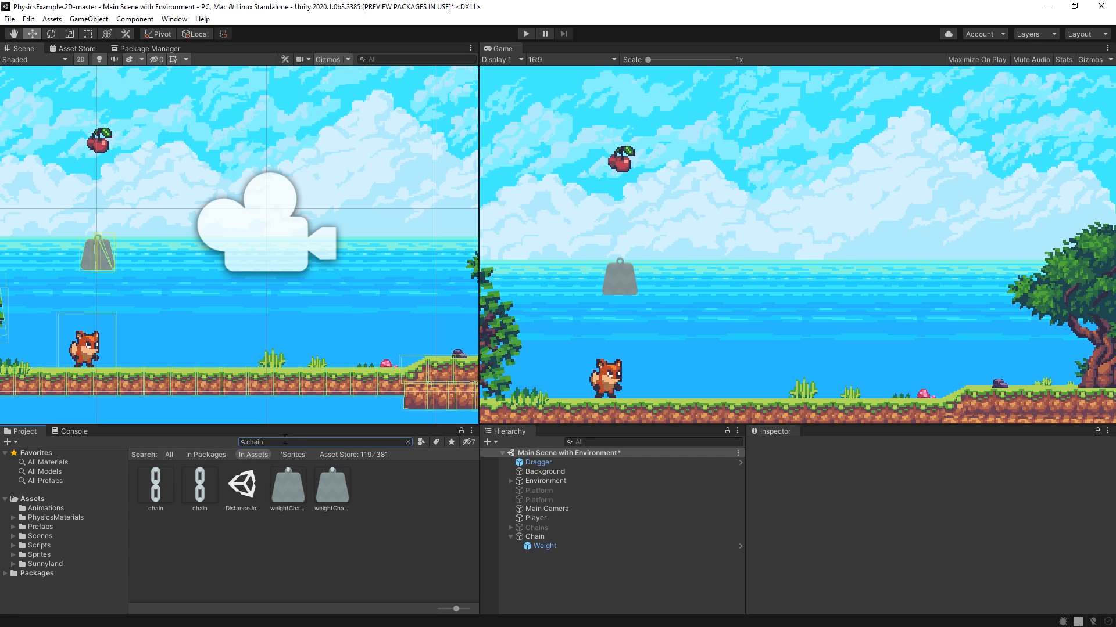
{"action": "left_click_drag", "start_coordinate": [146, 479], "coordinate": [91, 197]}
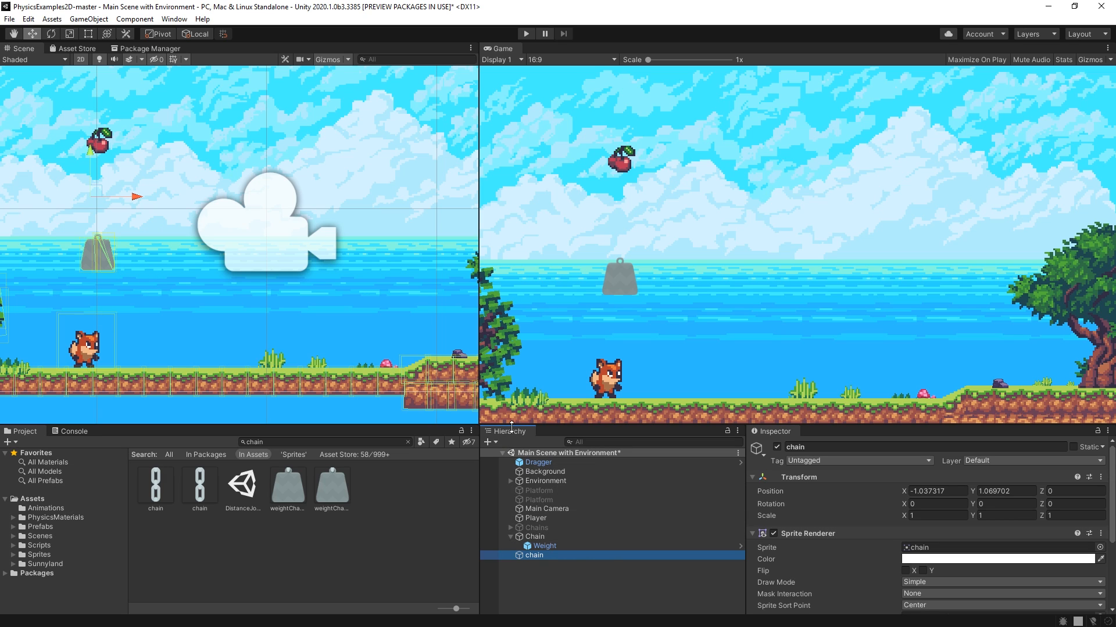
Set the chain sprite's Order in Layer to 1.
{"action": "scroll", "coordinate": [856, 530], "scroll_direction": "down", "scroll_amount": 3}
{"action": "scroll", "coordinate": [855, 510], "scroll_direction": "up", "scroll_amount": 3}
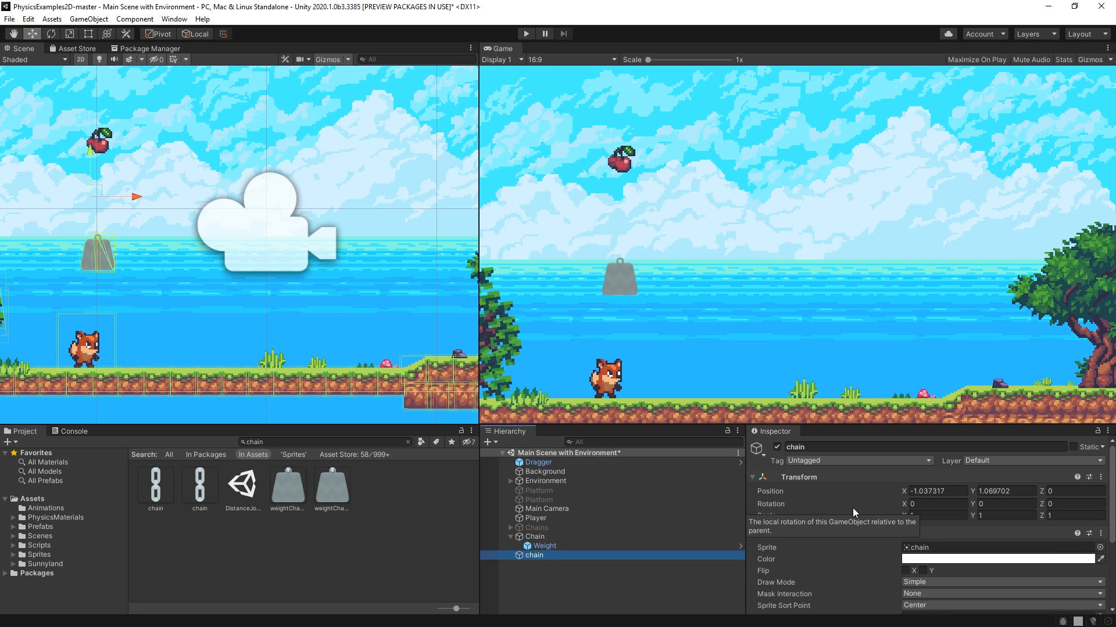
{"action": "scroll", "coordinate": [814, 534], "scroll_direction": "down", "scroll_amount": 3}
{"action": "left_click", "coordinate": [812, 547]}
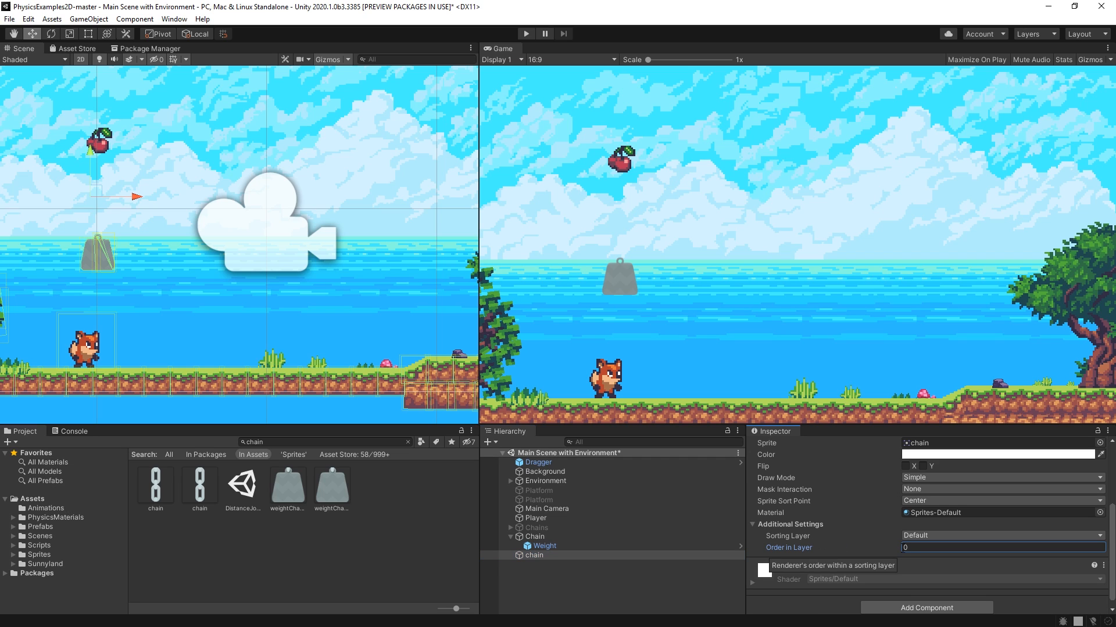
{"action": "type", "text": "1"}
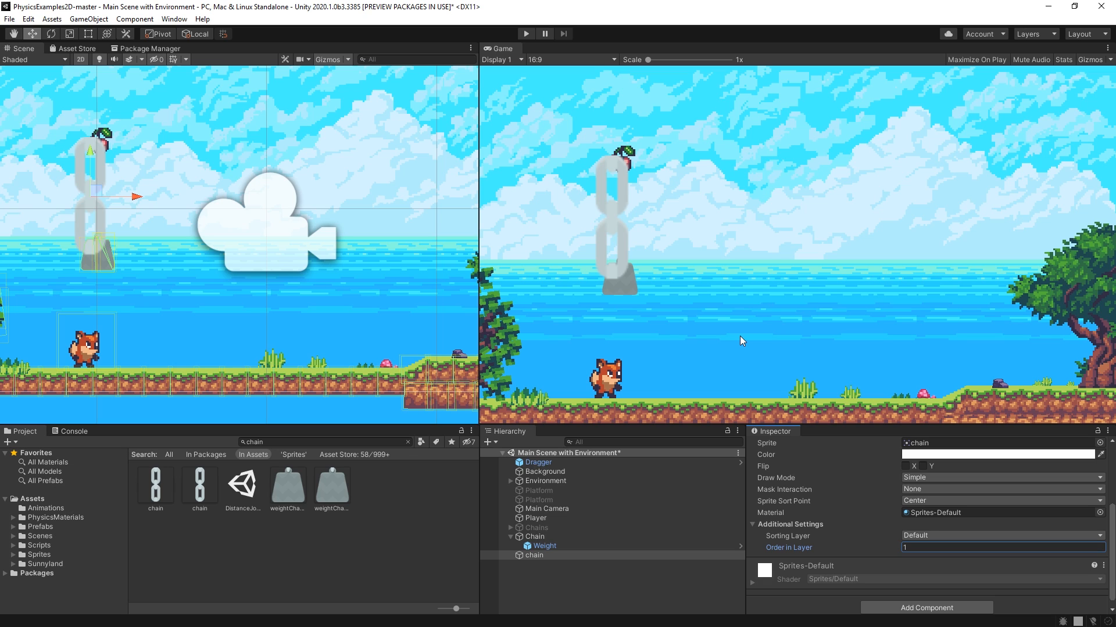
Scale the chain sprite down to about 0.388 and move it directly below the cherry, at about X -0.996, Y 1.237.
{"action": "key", "text": "r"}
{"action": "mouse_move", "coordinate": [99, 206]}
{"action": "left_mouse_down"}
{"action": "mouse_move", "coordinate": [122, 202]}
{"action": "mouse_move", "coordinate": [83, 206]}
{"action": "left_mouse_up"}
{"action": "key", "text": "w"}
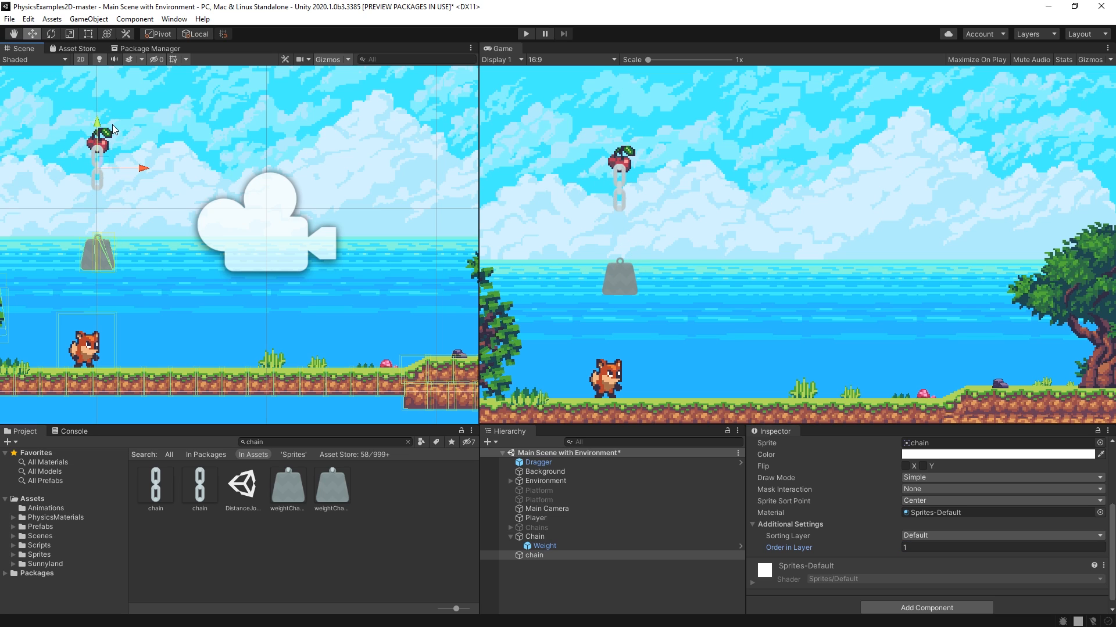
Set the cherry's (Chain object) Order in Layer to 2.
{"action": "left_click", "coordinate": [108, 135]}
{"action": "left_click", "coordinate": [921, 547]}
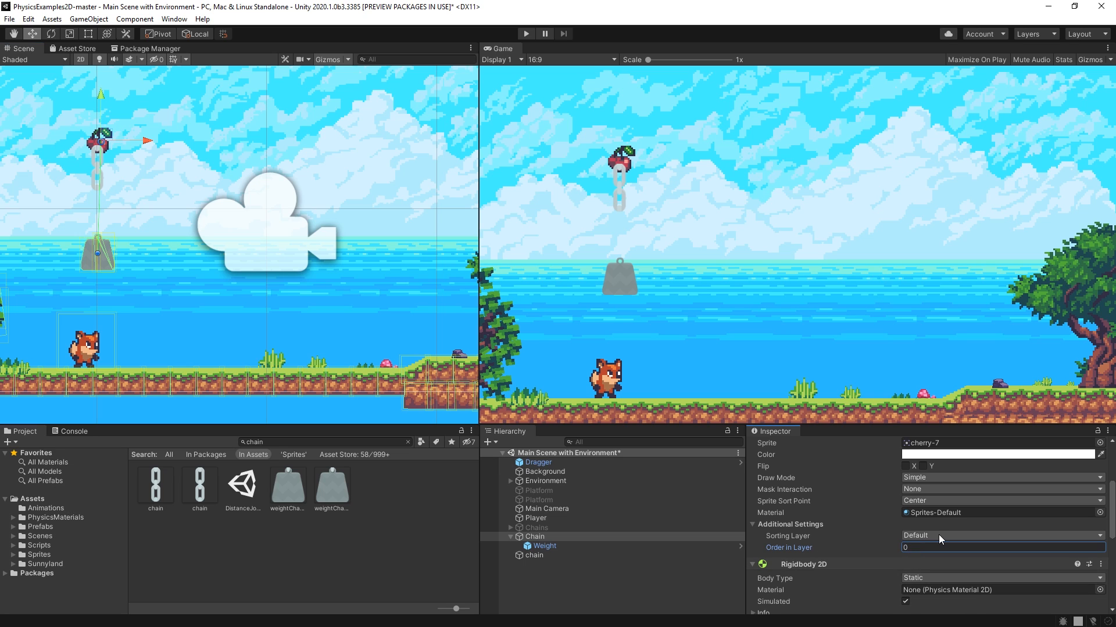
{"action": "type", "text": "2"}
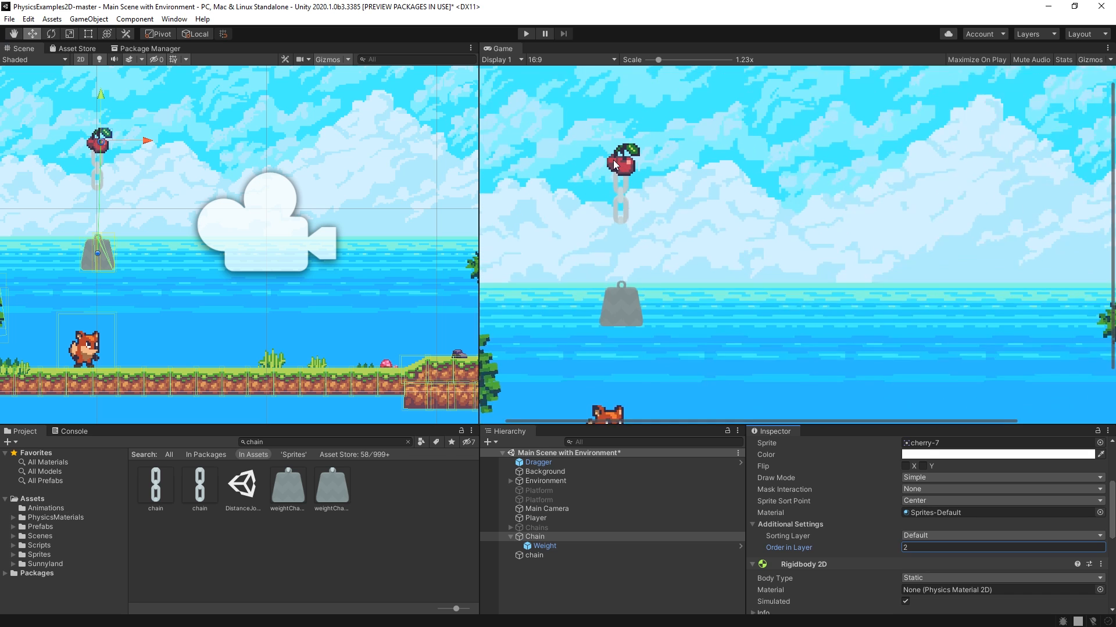
Examine in the Game view how the cherry overlaps the upper end of the chain sprite.
{"action": "scroll", "coordinate": [613, 159], "scroll_direction": "up", "scroll_amount": 3}
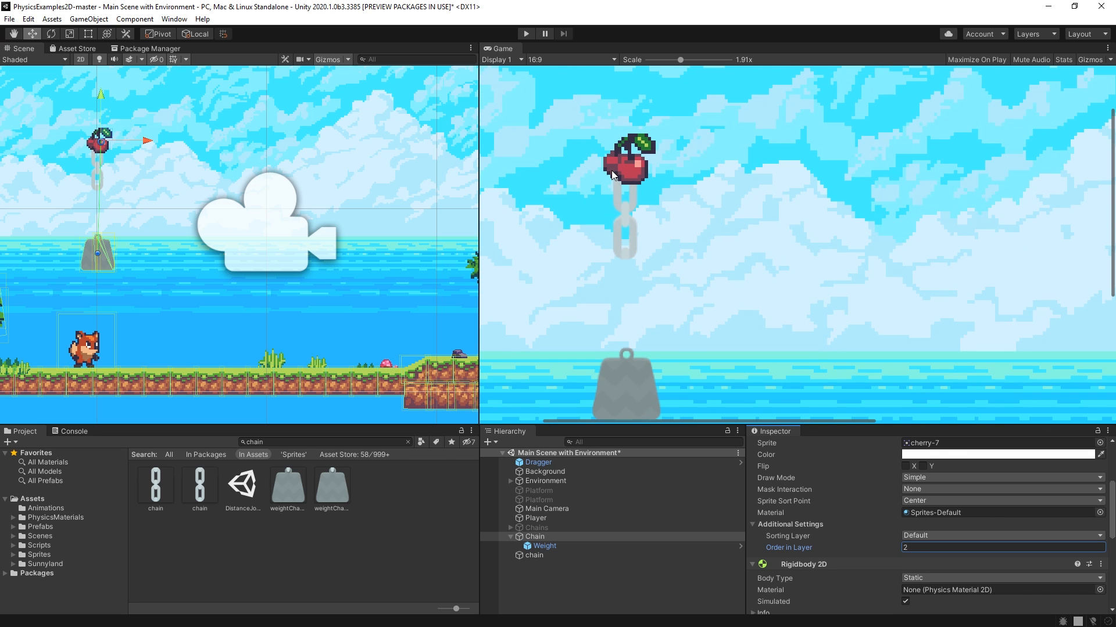
{"action": "scroll", "coordinate": [664, 198], "scroll_direction": "down", "scroll_amount": 5}
{"action": "scroll", "coordinate": [646, 205], "scroll_direction": "up", "scroll_amount": 6}
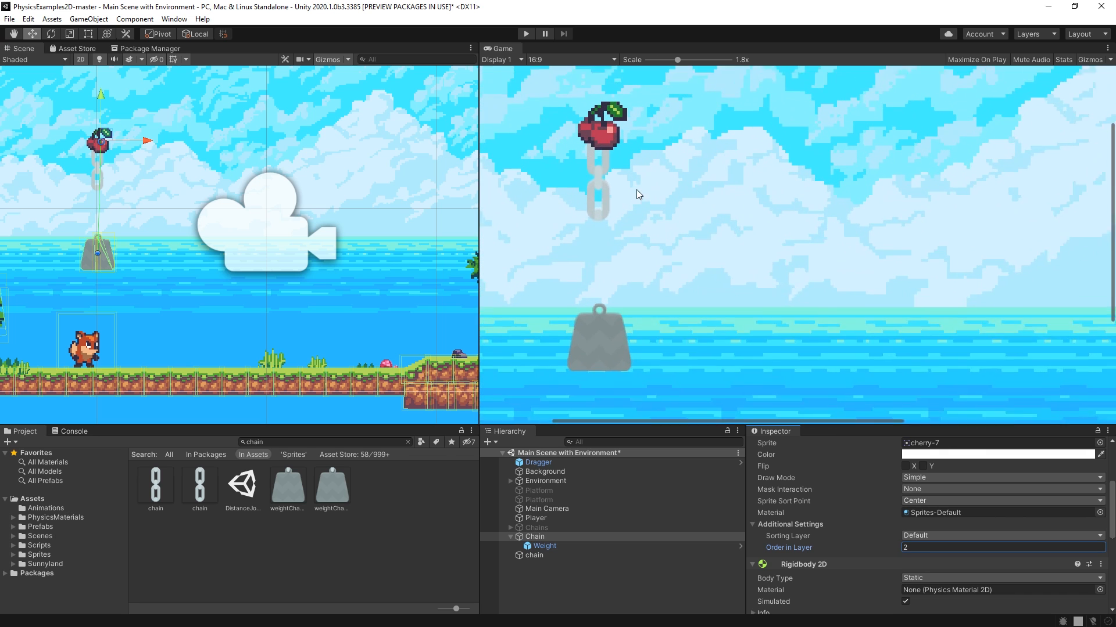
{"action": "scroll", "coordinate": [546, 105], "scroll_direction": "down", "scroll_amount": 2}
{"action": "scroll", "coordinate": [549, 106], "scroll_direction": "down", "scroll_amount": 3}
{"action": "scroll", "coordinate": [557, 121], "scroll_direction": "up", "scroll_amount": 3}
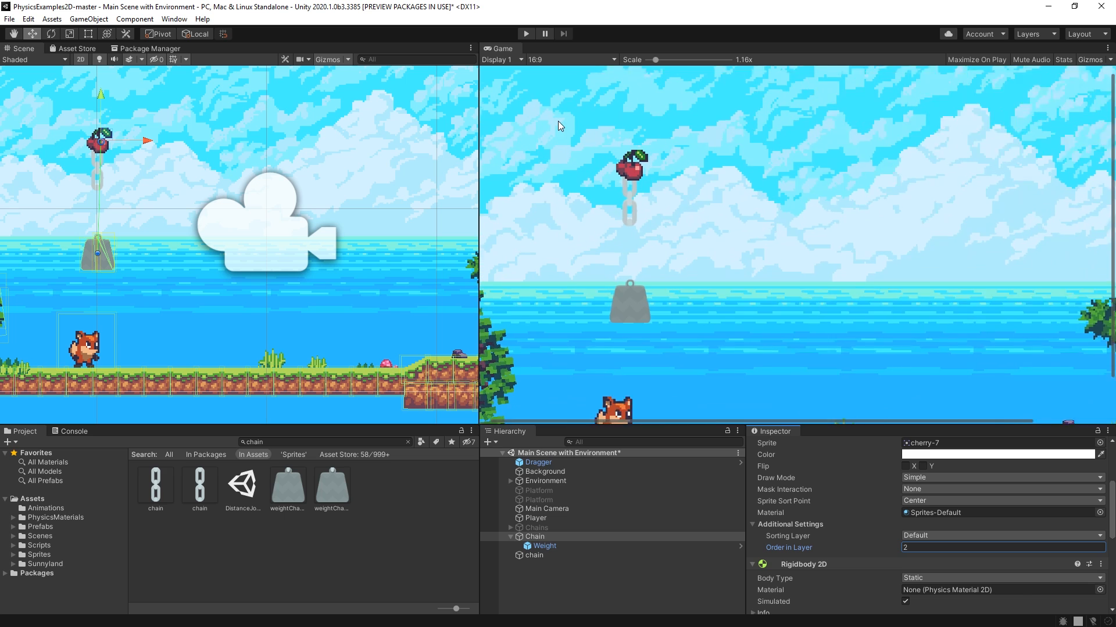
{"action": "scroll", "coordinate": [625, 157], "scroll_direction": "down", "scroll_amount": 3}
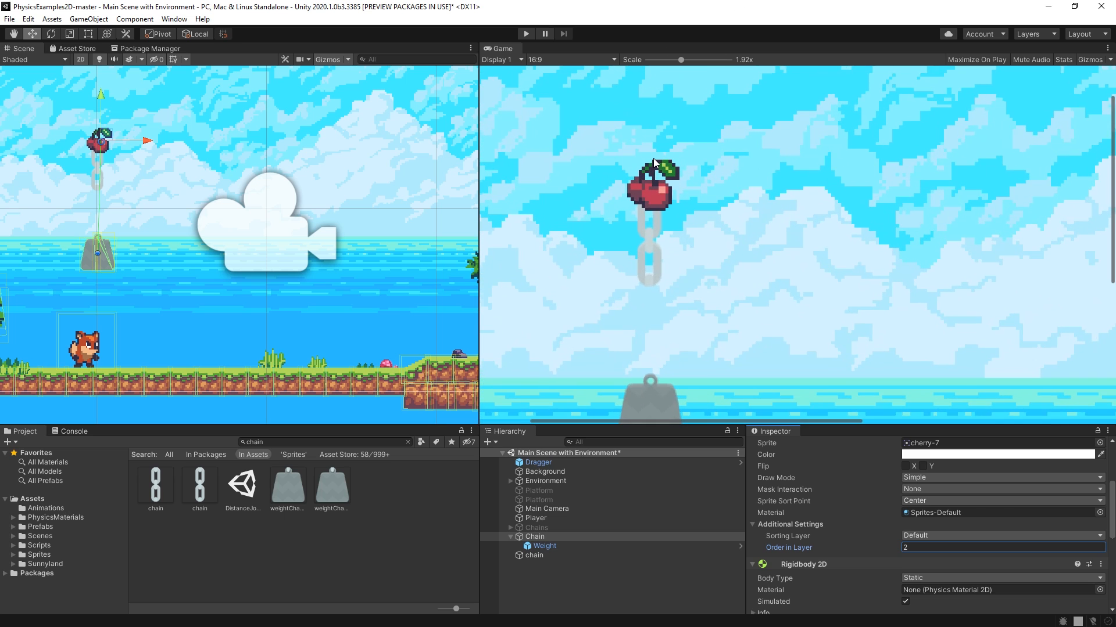
{"action": "scroll", "coordinate": [602, 157], "scroll_direction": "up", "scroll_amount": 6}
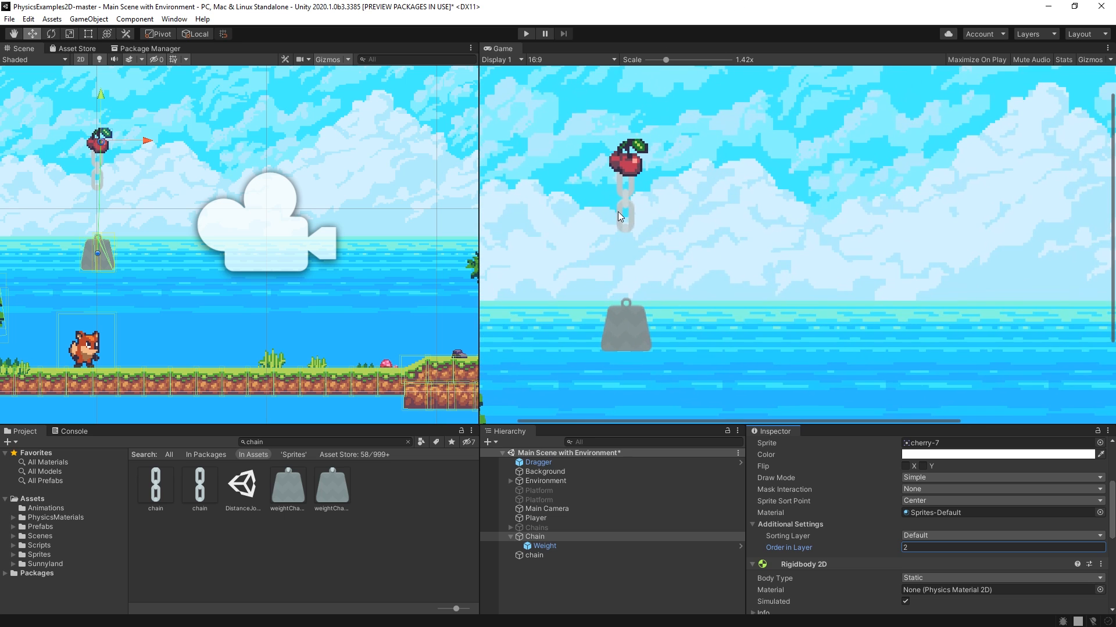
{"action": "scroll", "coordinate": [597, 162], "scroll_direction": "up", "scroll_amount": 2}
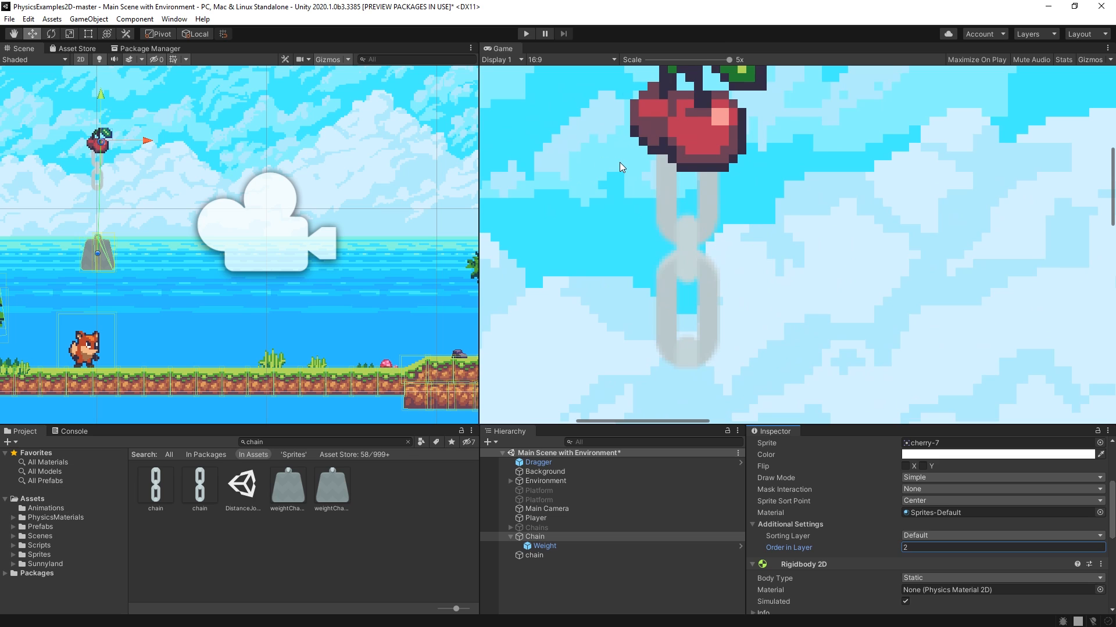
Duplicate the chain sprite twice, line the copies up below the first, and lower the weight to the chain's end.
{"action": "left_click", "coordinate": [97, 169]}
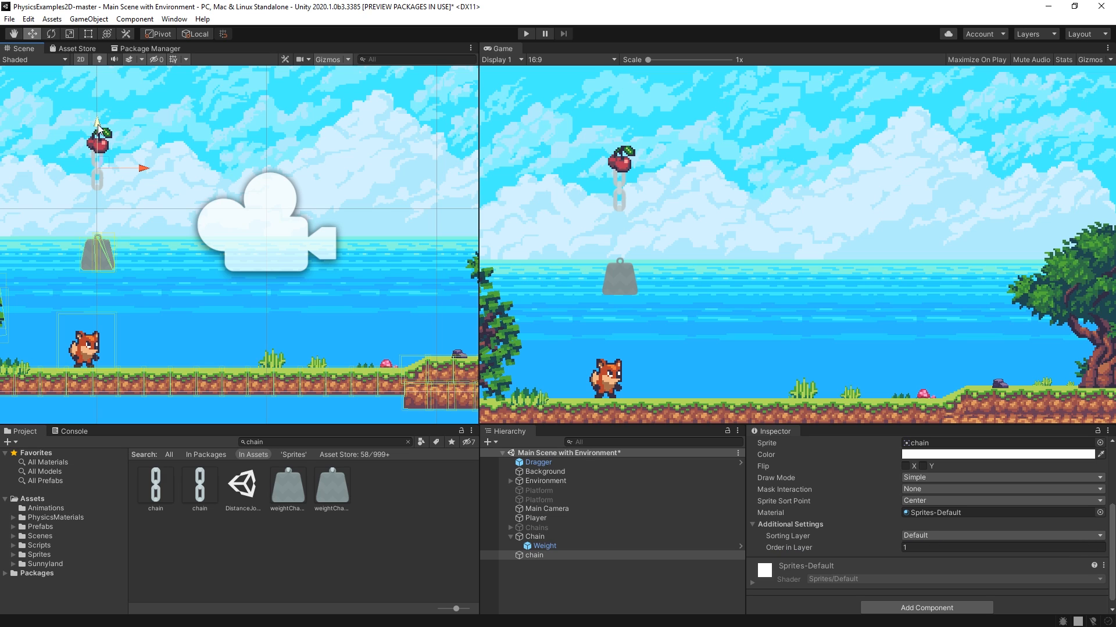
{"action": "key", "text": "ctrl+d"}
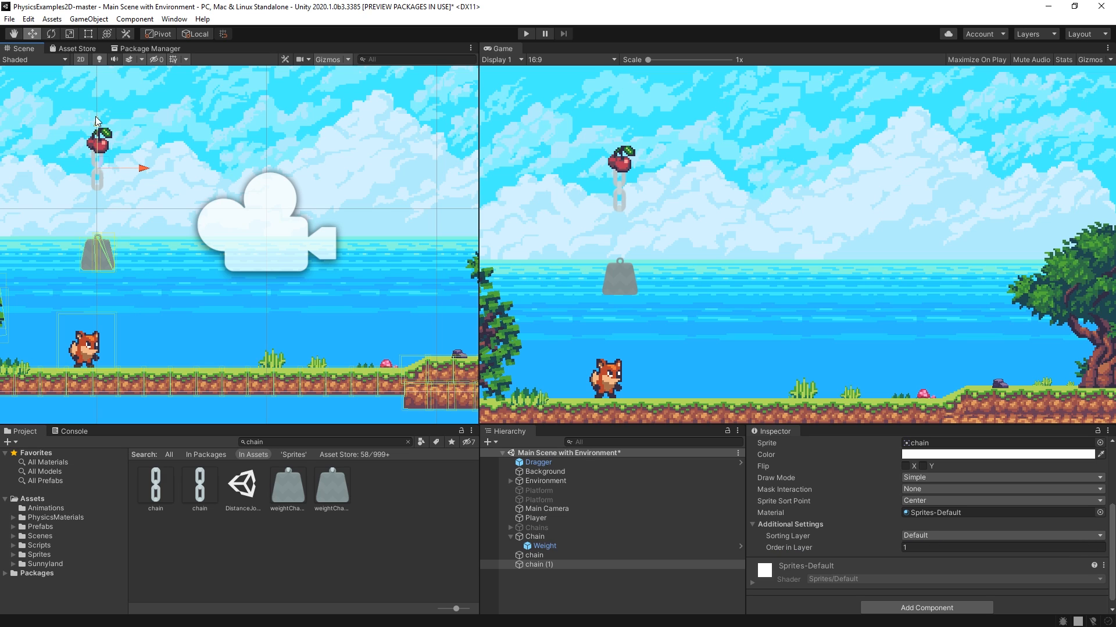
{"action": "left_click_drag", "start_coordinate": [96, 117], "coordinate": [96, 252]}
{"action": "key", "text": "ctrl+d"}
{"action": "left_click", "coordinate": [100, 210]}
Nest the three chain sprites under the Chain object, placed above Weight.
{"action": "left_click", "coordinate": [566, 556]}
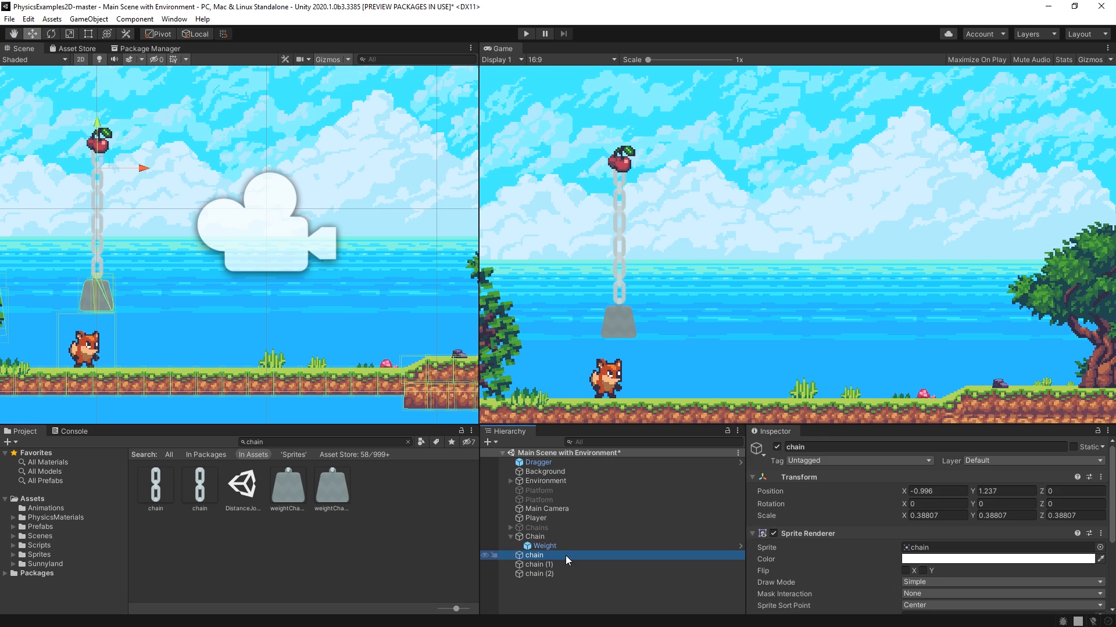
{"action": "left_click", "coordinate": [550, 573], "text": "shift"}
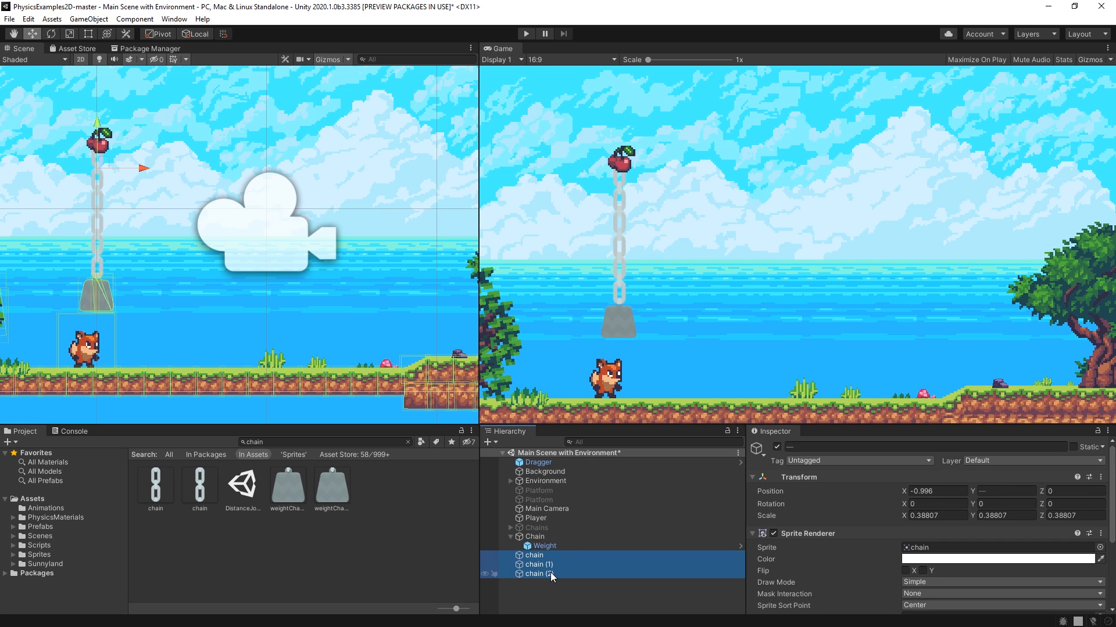
{"action": "mouse_move", "coordinate": [549, 572]}
{"action": "left_mouse_down"}
{"action": "mouse_move", "coordinate": [537, 541]}
{"action": "mouse_move", "coordinate": [580, 544]}
{"action": "mouse_move", "coordinate": [552, 560]}
{"action": "mouse_move", "coordinate": [544, 584]}
{"action": "mouse_move", "coordinate": [552, 577]}
{"action": "left_mouse_up"}
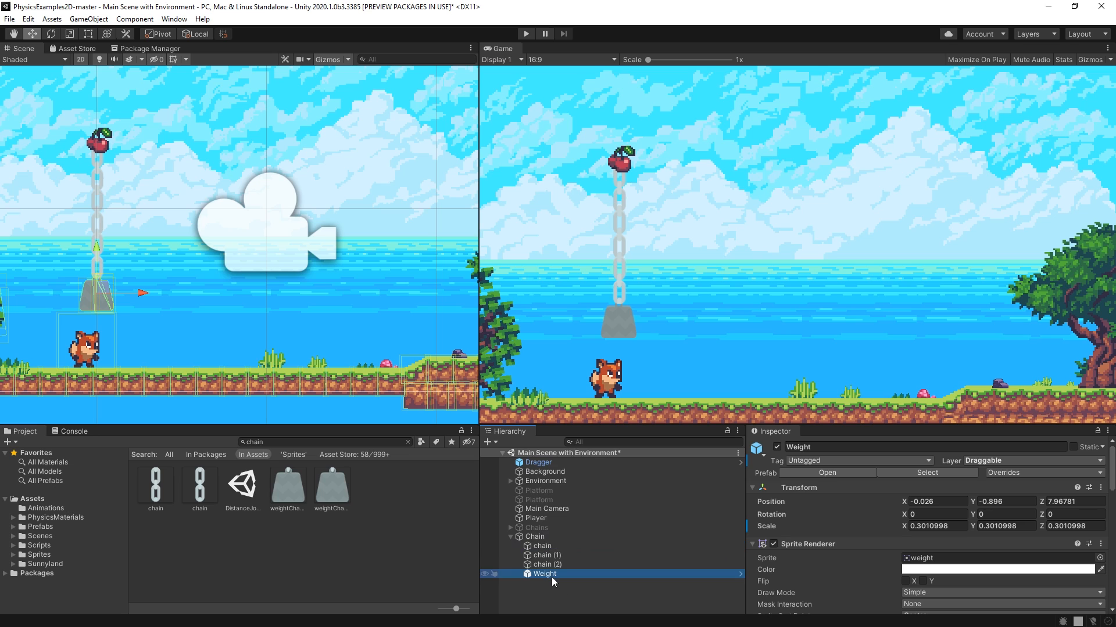
Rename the three nested chain sprites Link 1, Link 2 and Link 3, in order from the cherry down.
{"action": "left_click", "coordinate": [538, 546]}
{"action": "left_click", "coordinate": [539, 545]}
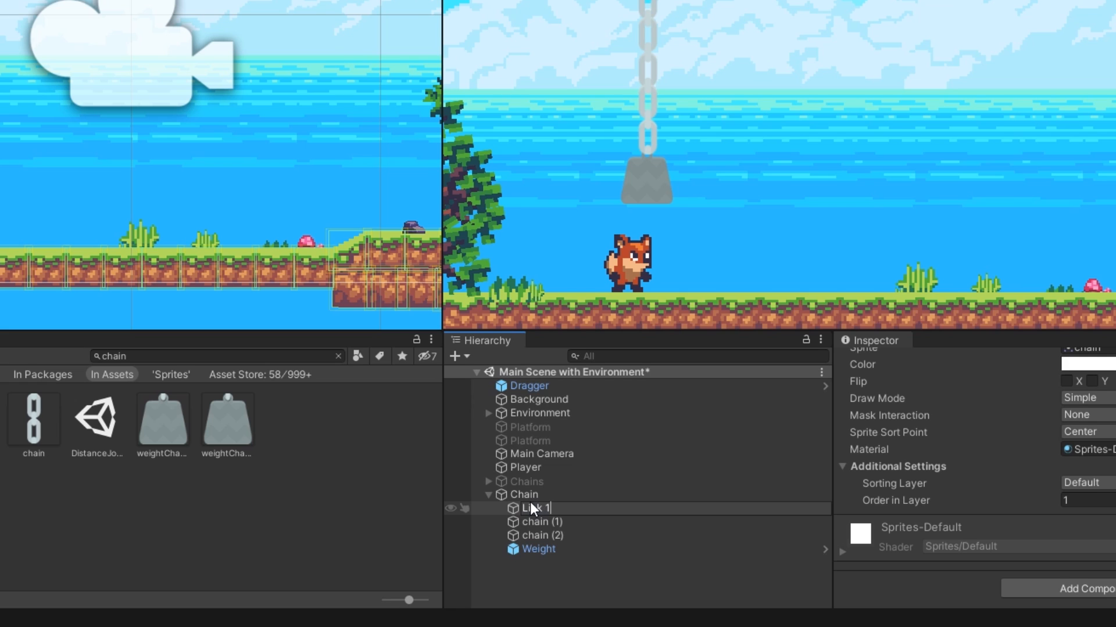
{"action": "key", "text": "BackSpace"}
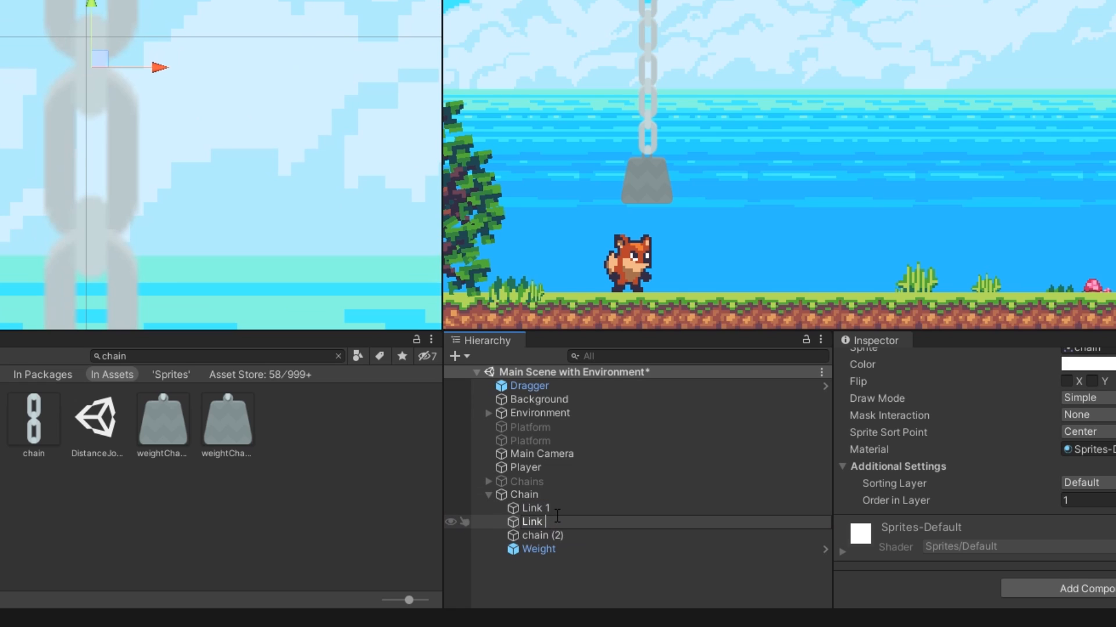
{"action": "type", "text": "2"}
{"action": "key", "text": "Return"}
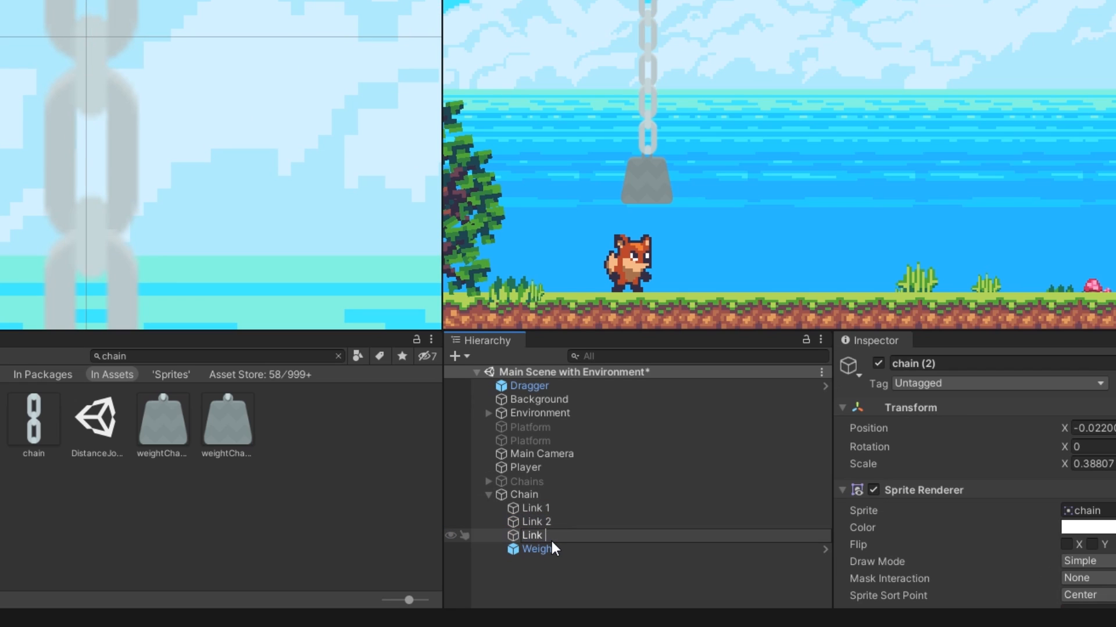
{"action": "type", "text": "3"}
{"action": "key", "text": "Return"}
Collapse Link 1's Transform and Sprite Renderer, and add a Rigidbody 2D component to it.
{"action": "scroll", "coordinate": [259, 89], "scroll_direction": "down", "scroll_amount": 5}
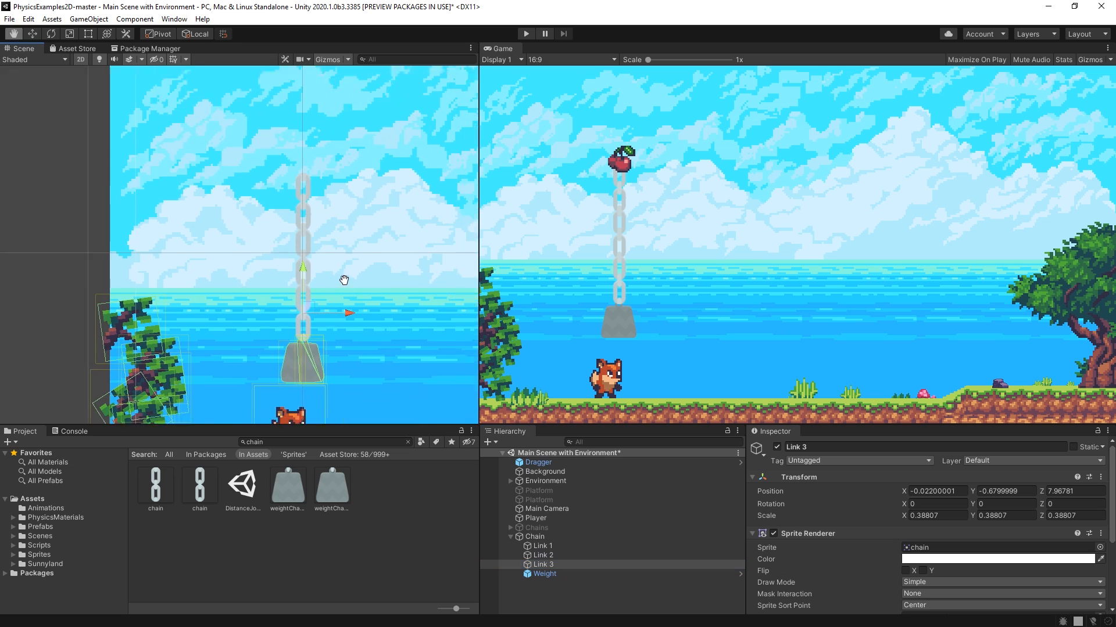
{"action": "middle_click_drag", "start_coordinate": [344, 280], "coordinate": [230, 260]}
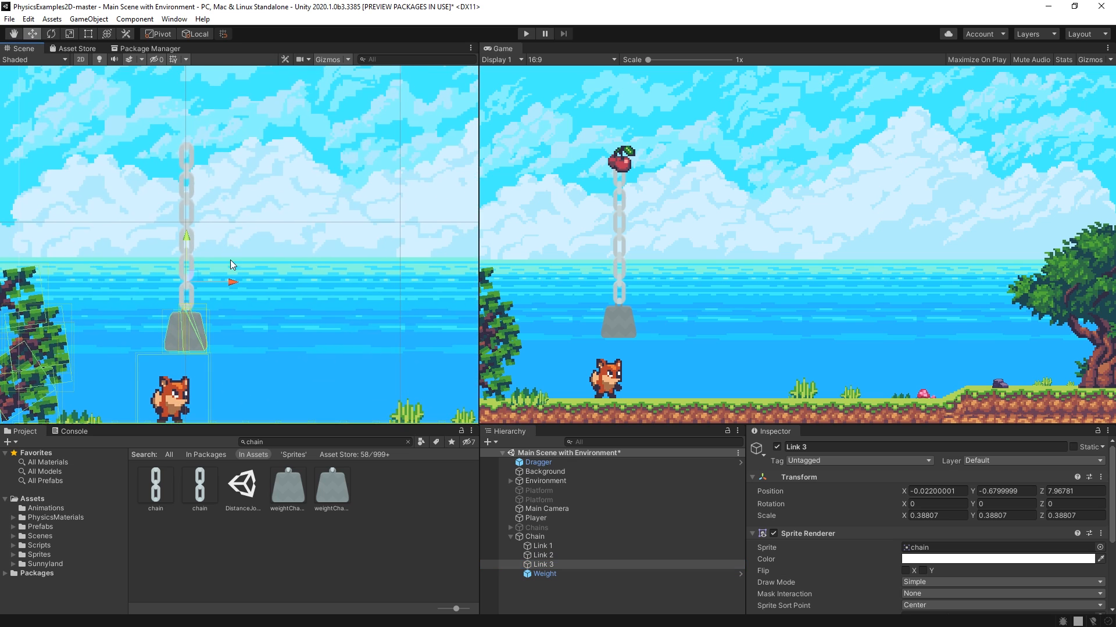
{"action": "left_click", "coordinate": [558, 537]}
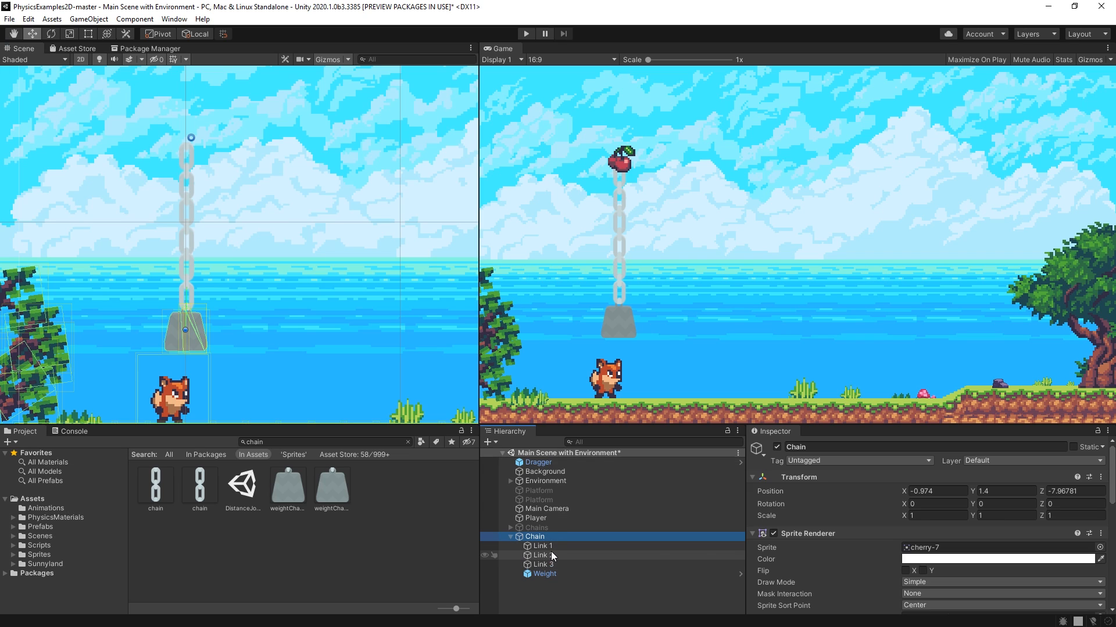
{"action": "left_click", "coordinate": [551, 546]}
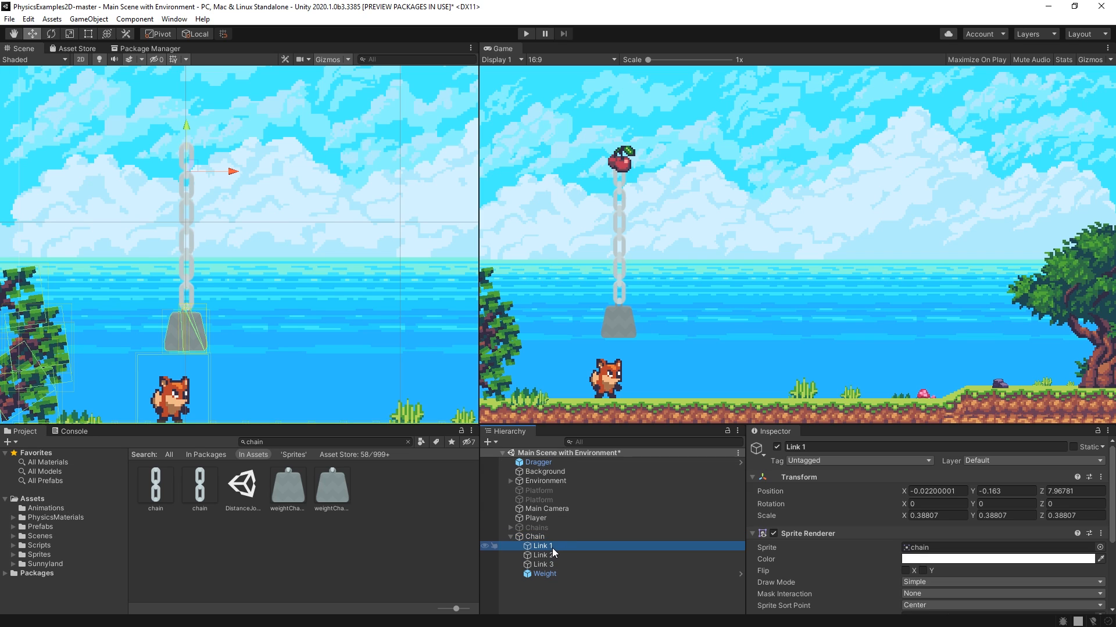
{"action": "key", "text": "Up"}
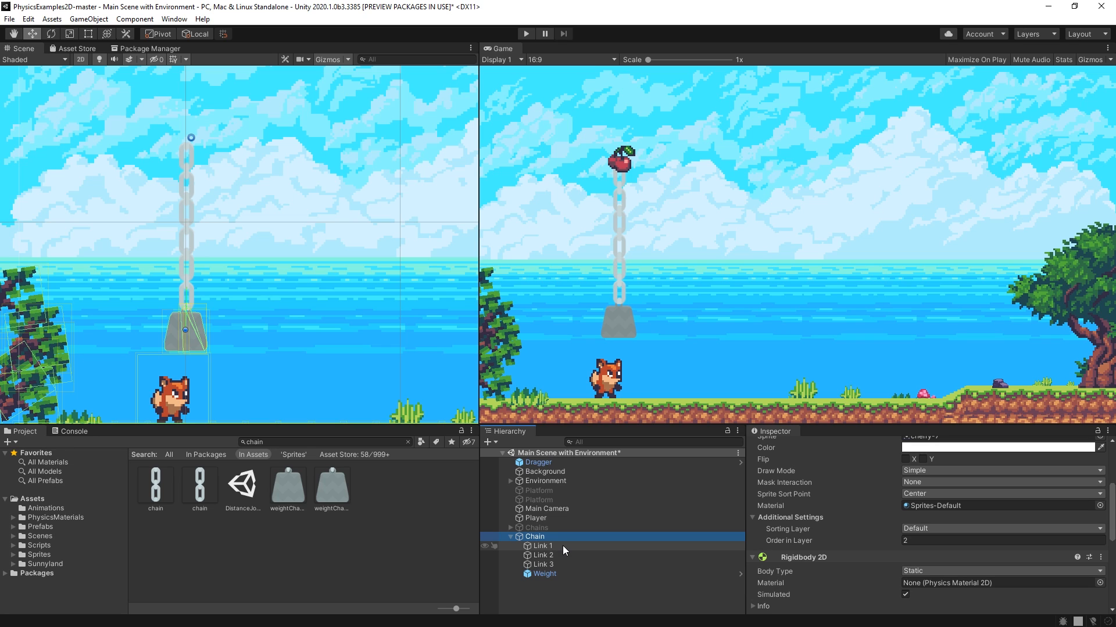
{"action": "key", "text": "Down"}
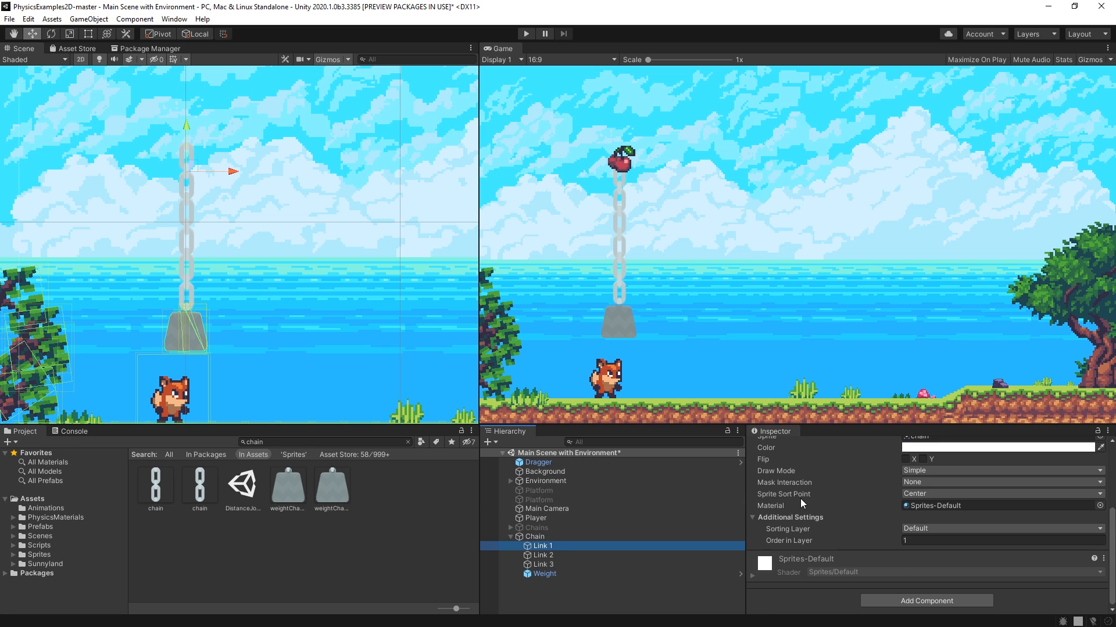
{"action": "scroll", "coordinate": [842, 502], "scroll_direction": "up", "scroll_amount": 3}
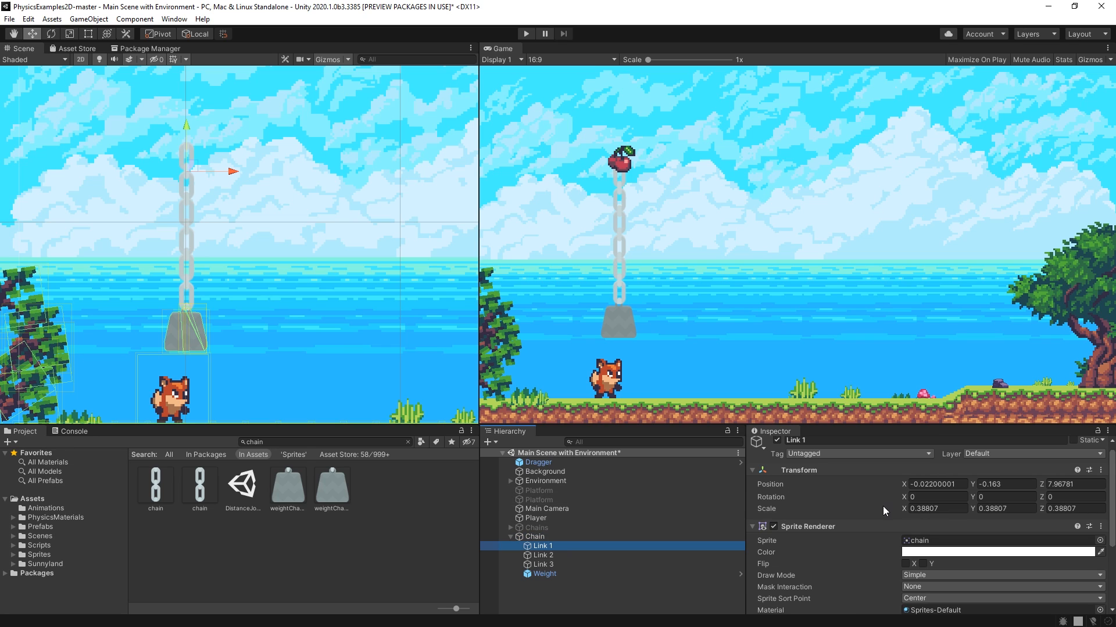
{"action": "left_click", "coordinate": [820, 528]}
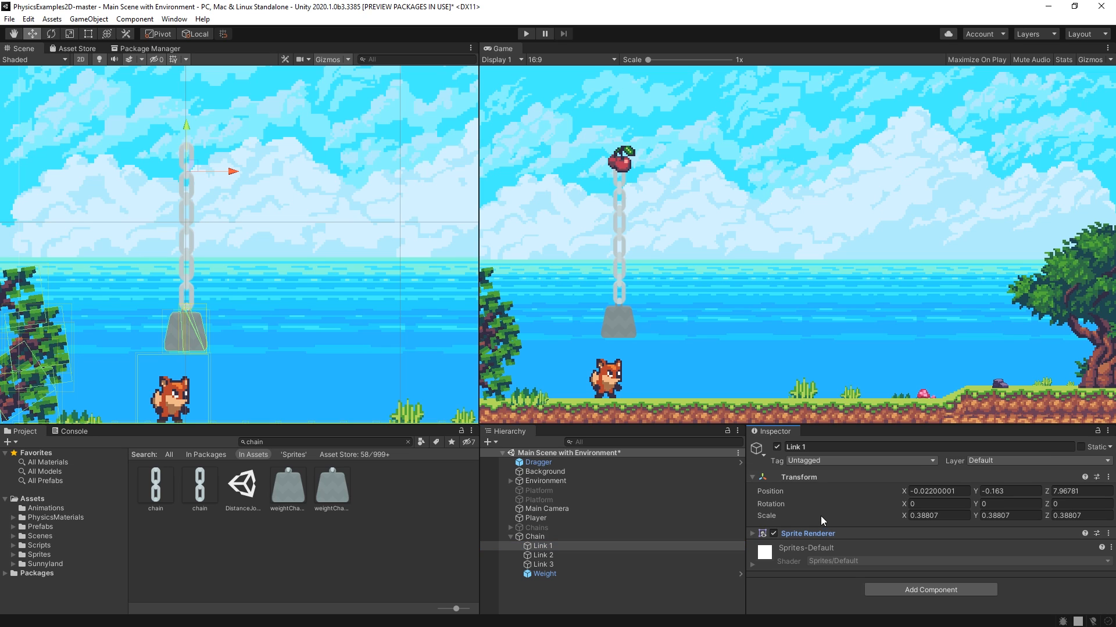
{"action": "left_click", "coordinate": [821, 478]}
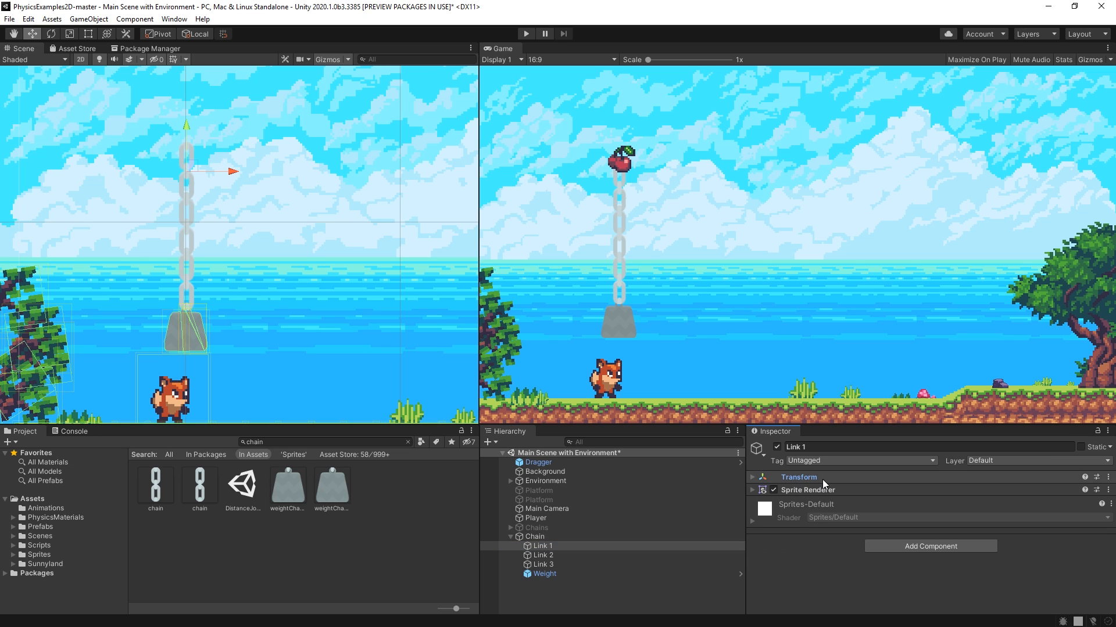
{"action": "left_click", "coordinate": [883, 542]}
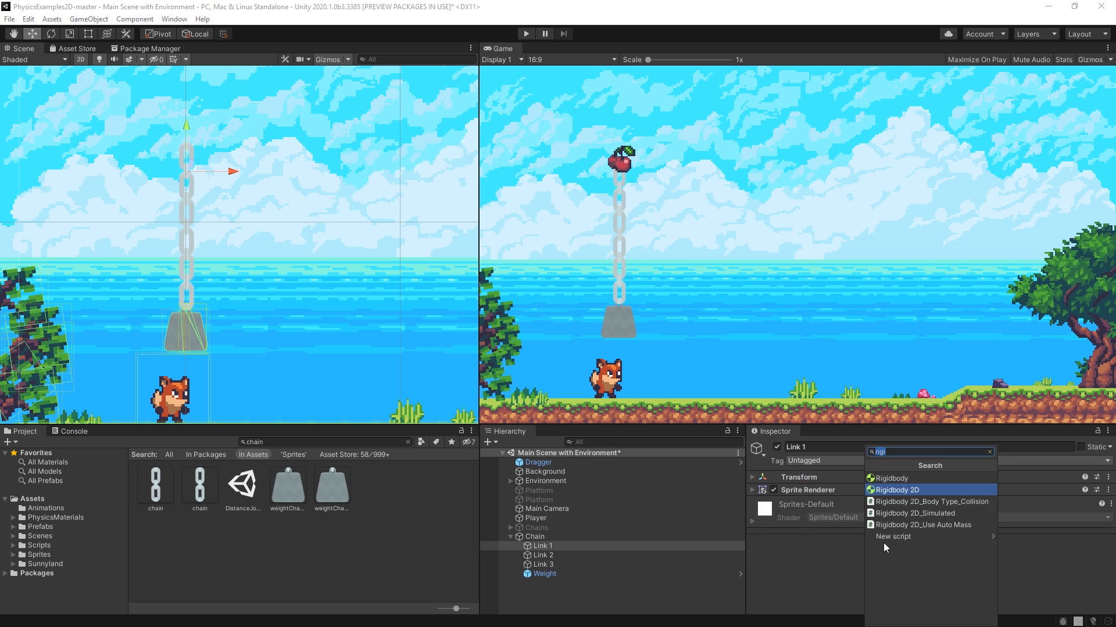
{"action": "left_click", "coordinate": [919, 490]}
{"action": "left_click", "coordinate": [915, 501]}
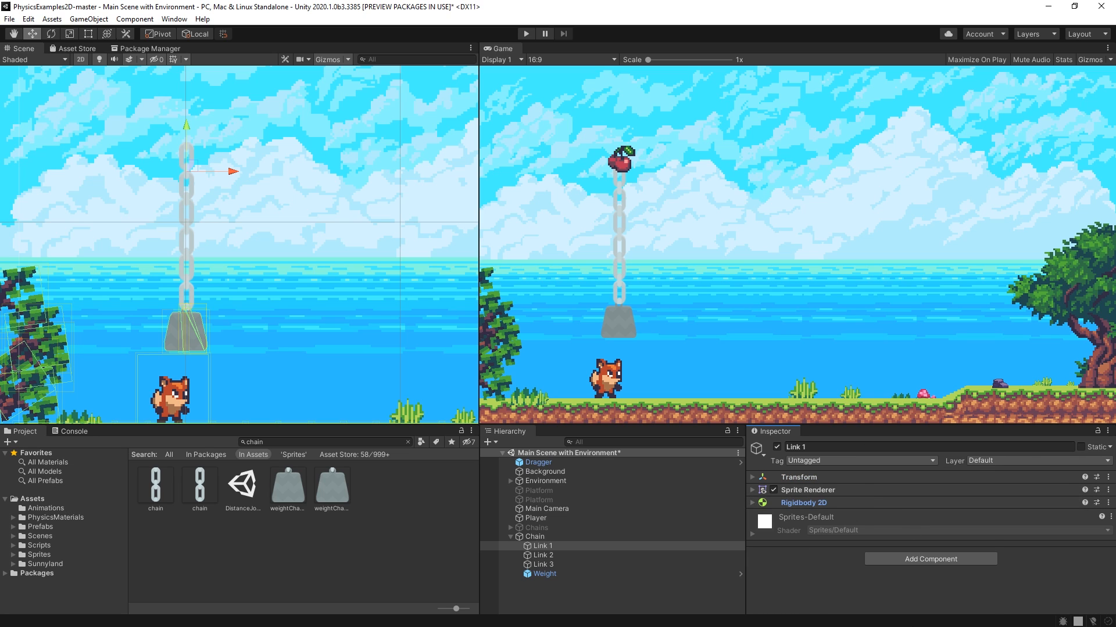
Add a Capsule Collider 2D component to Link 1 and collapse its settings.
{"action": "left_click", "coordinate": [914, 559]}
{"action": "type", "text": "Casp"}
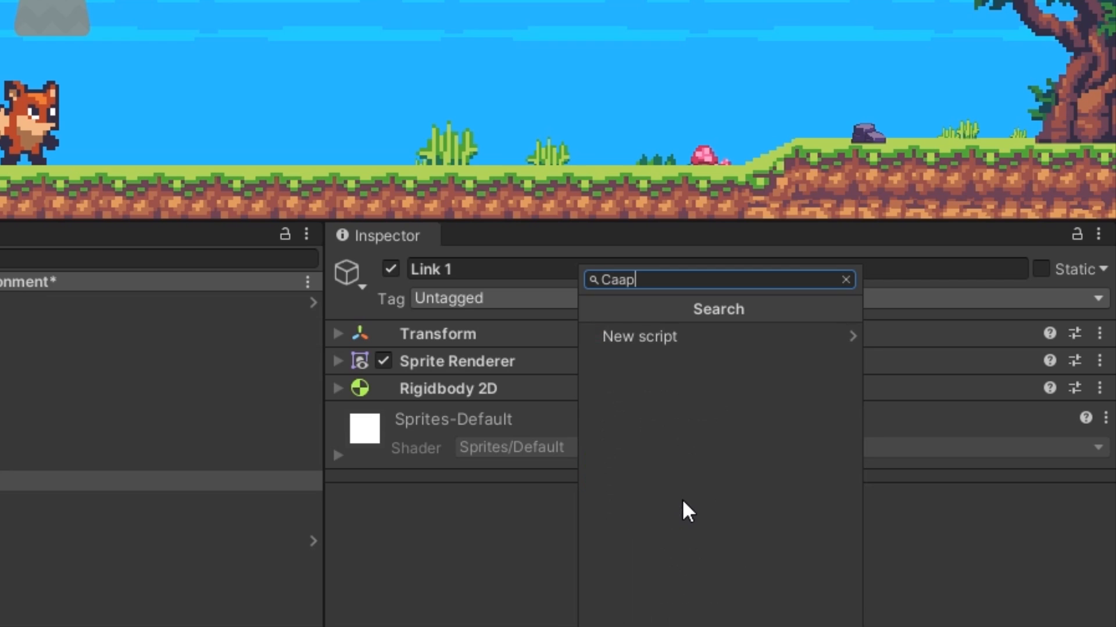
{"action": "key", "text": "BackSpace"}
{"action": "key", "text": "BackSpace"}
{"action": "type", "text": "psu"}
{"action": "key", "text": "Return"}
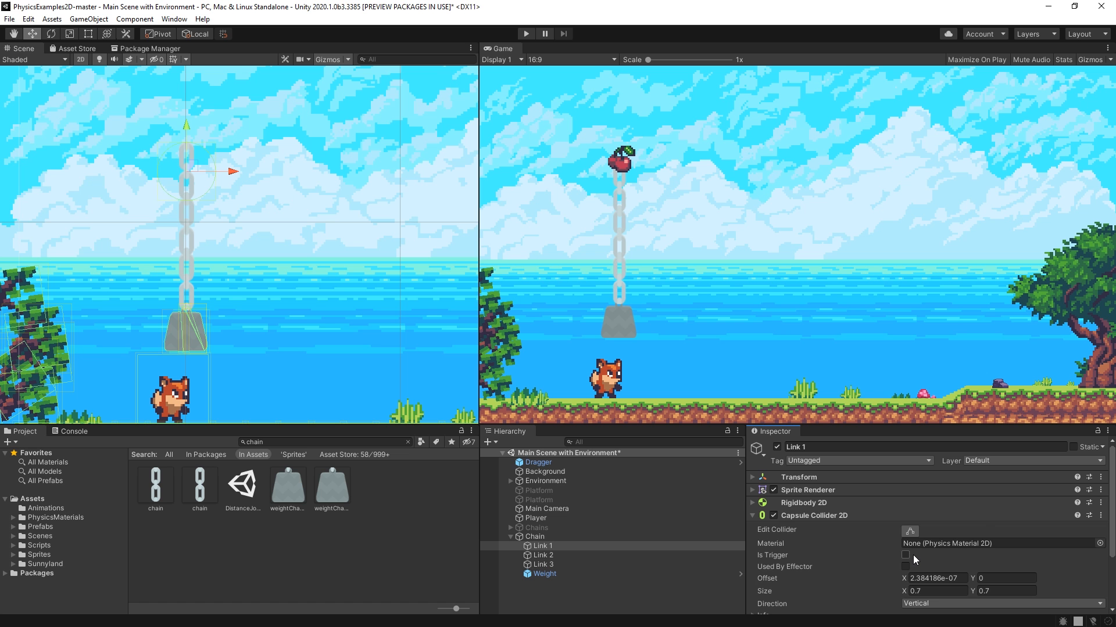
{"action": "left_click", "coordinate": [866, 514]}
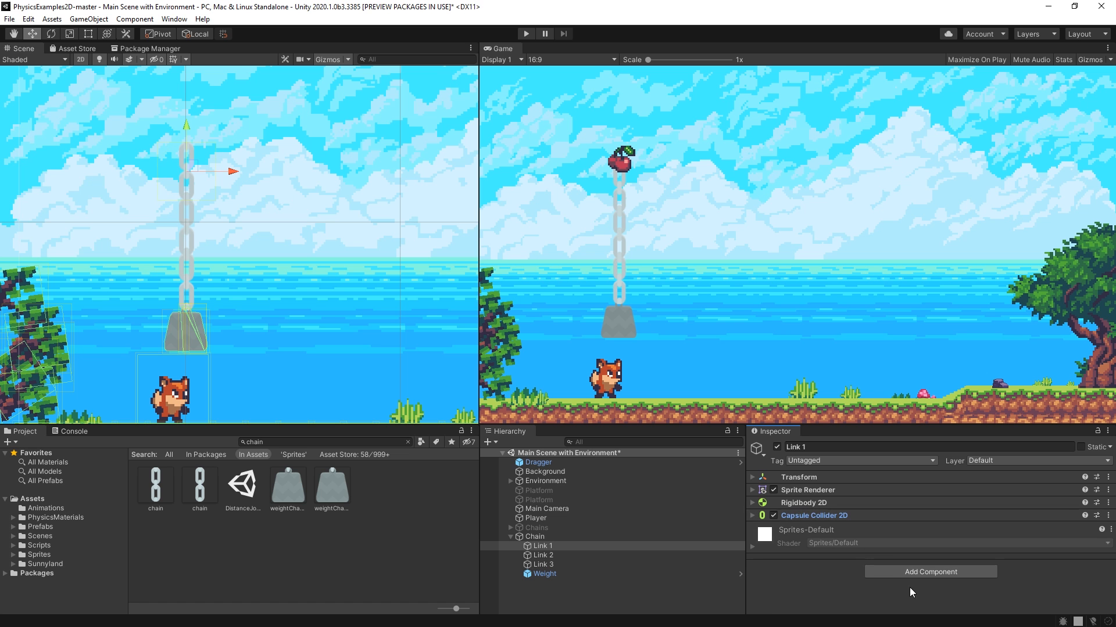
Add a Hinge Joint 2D component to Link 1.
{"action": "left_click", "coordinate": [899, 573]}
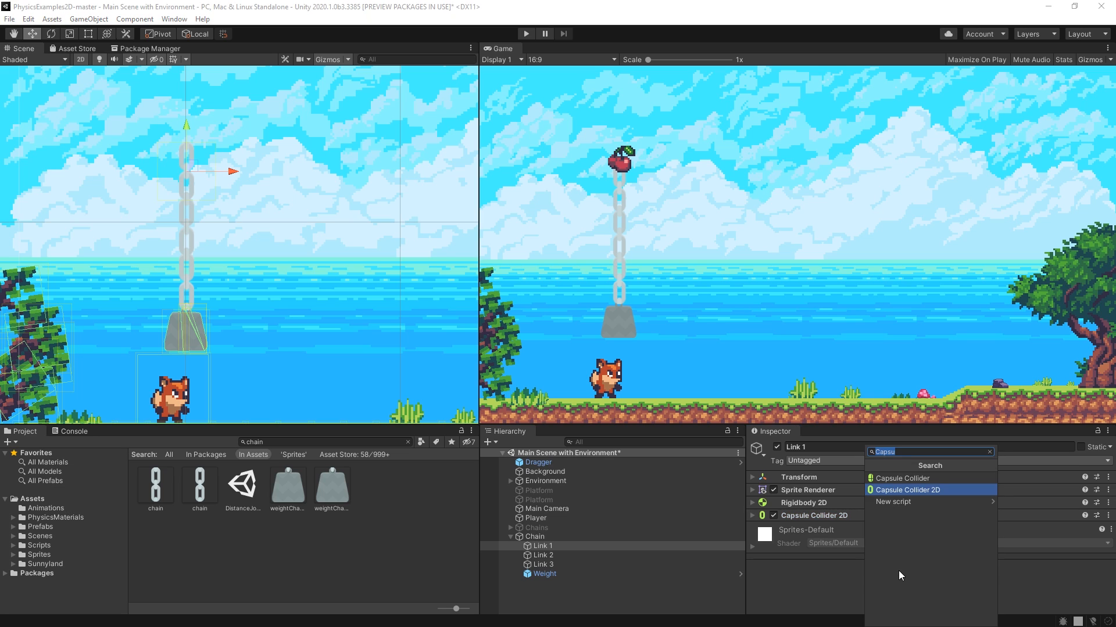
{"action": "type", "text": "hing"}
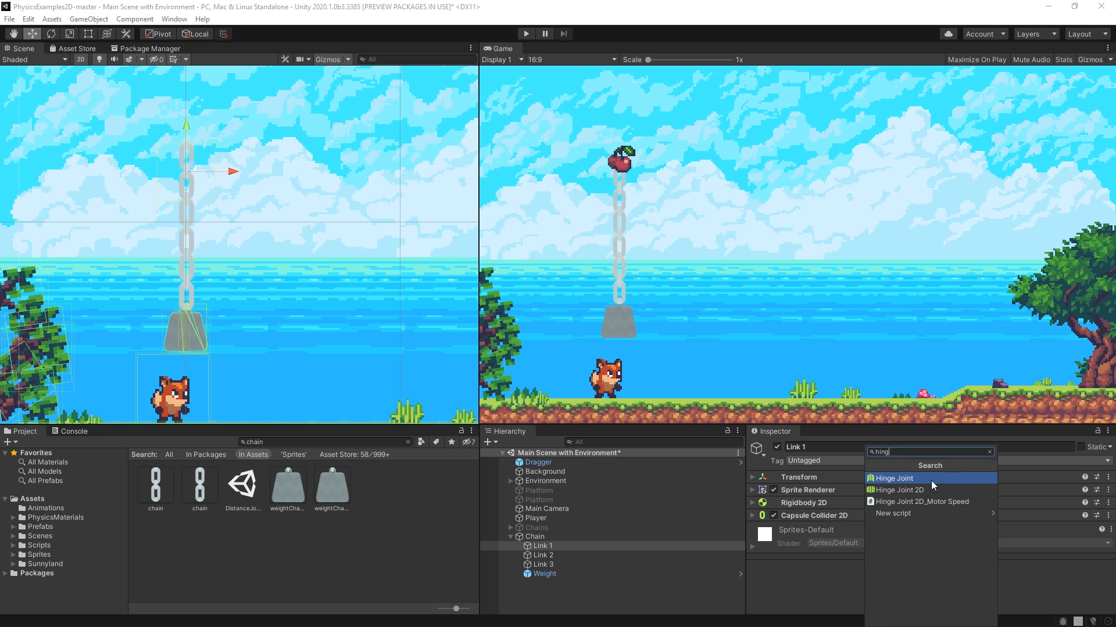
{"action": "left_click", "coordinate": [907, 490]}
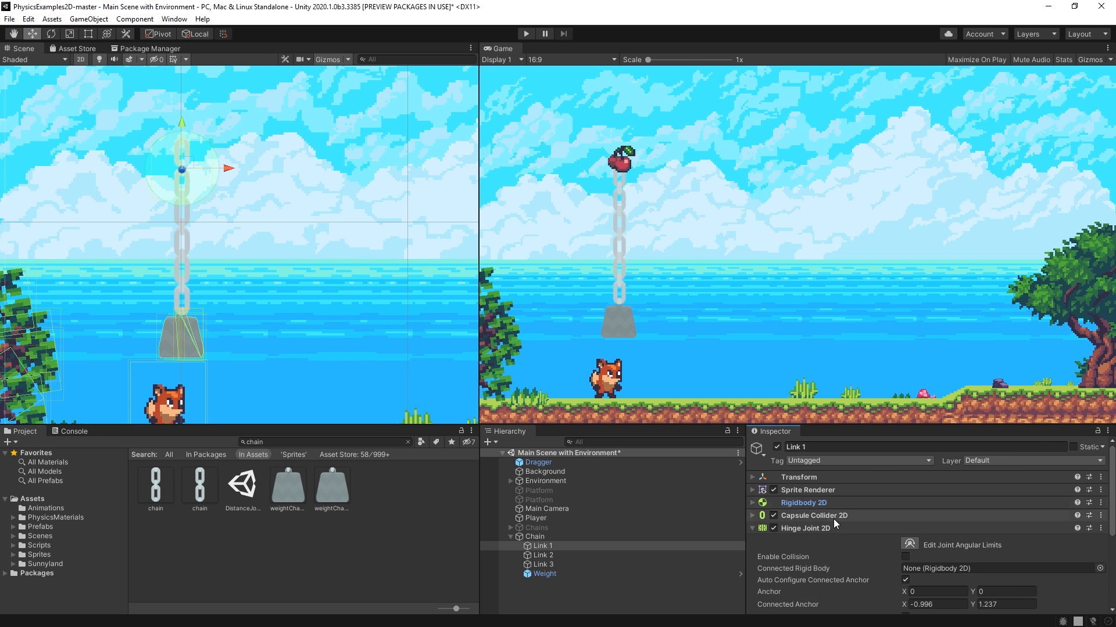
Give Link 2 and Link 3 the same Rigidbody 2D, Capsule Collider 2D and Hinge Joint 2D components as Link 1.
{"action": "left_click", "coordinate": [738, 557]}
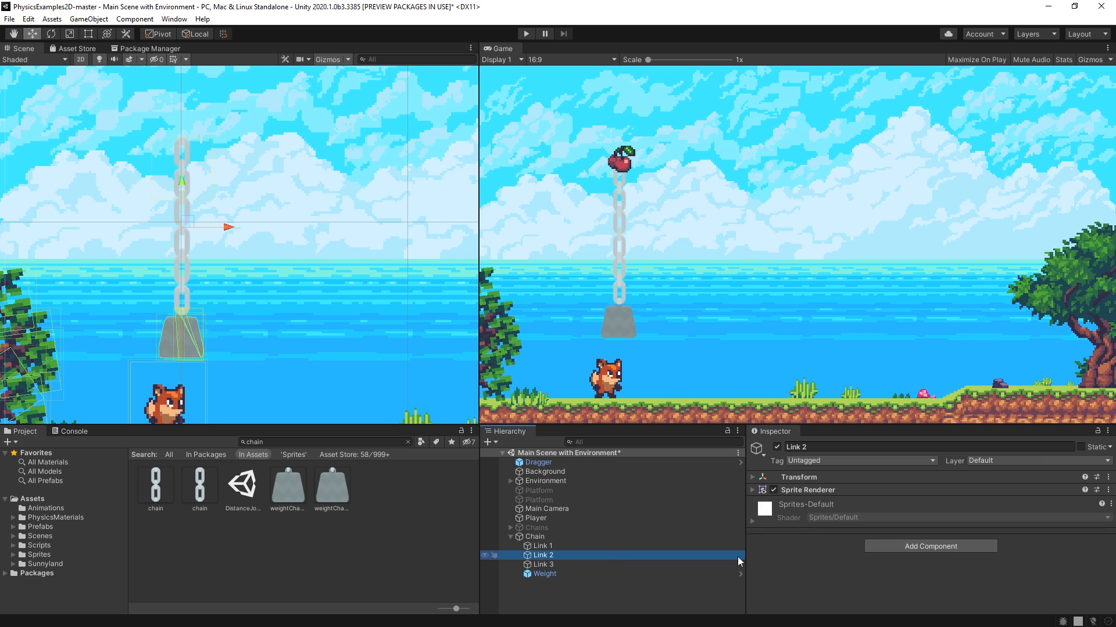
{"action": "left_click", "coordinate": [625, 563]}
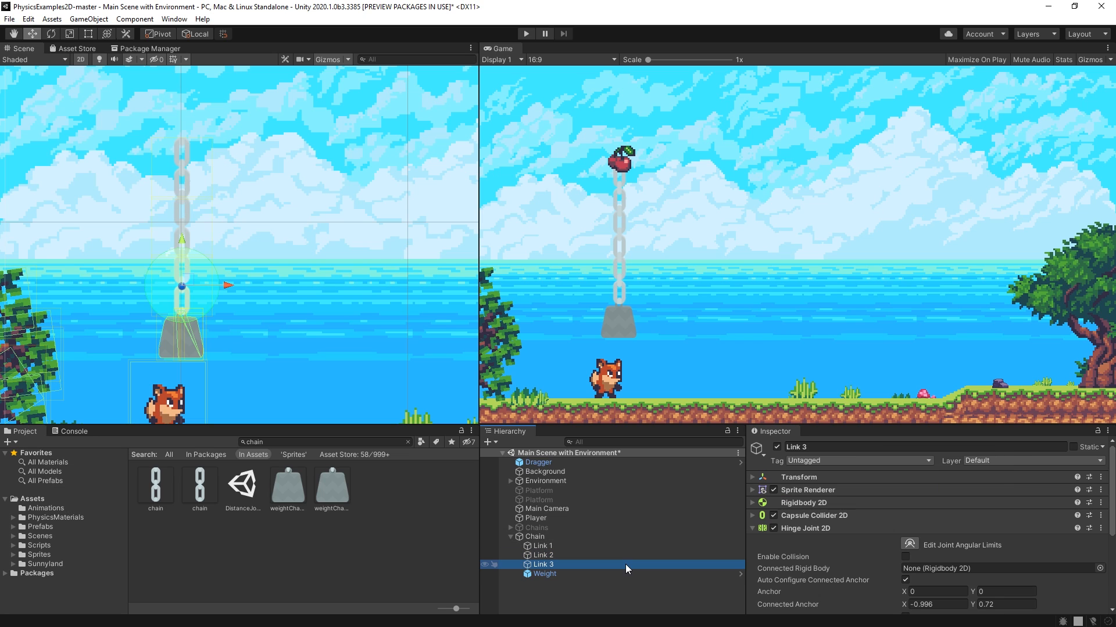
{"action": "left_click", "coordinate": [633, 554]}
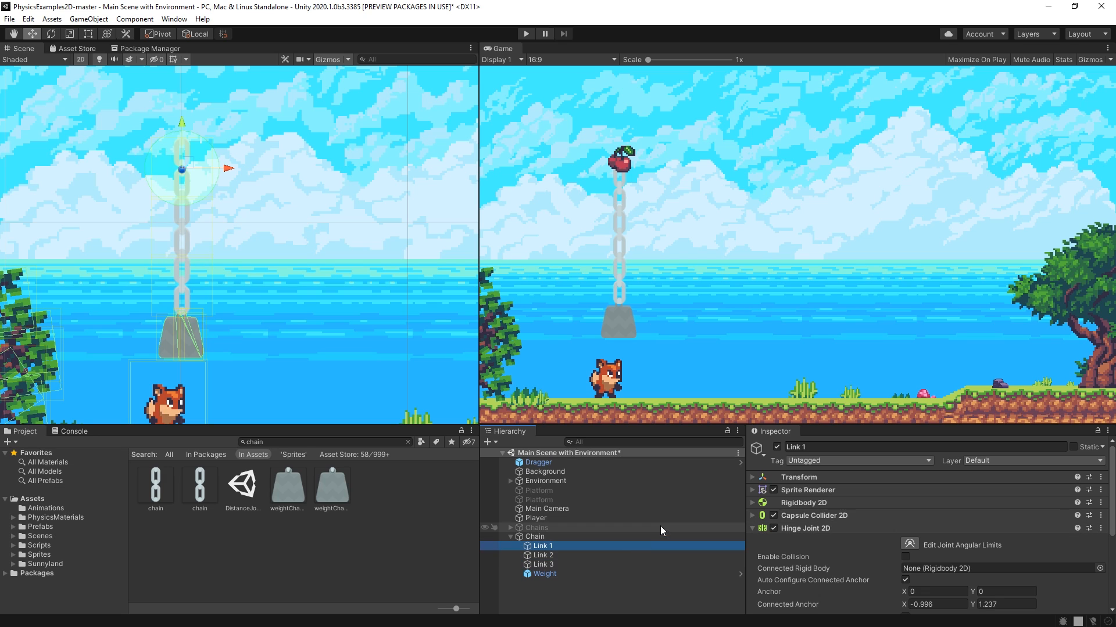
Set each link's Hinge Joint 2D Connected Rigid Body to the next object down: Link 1 to Link 2, Link 2 to Link 3, Link 3 to Weight.
{"action": "left_click", "coordinate": [577, 546]}
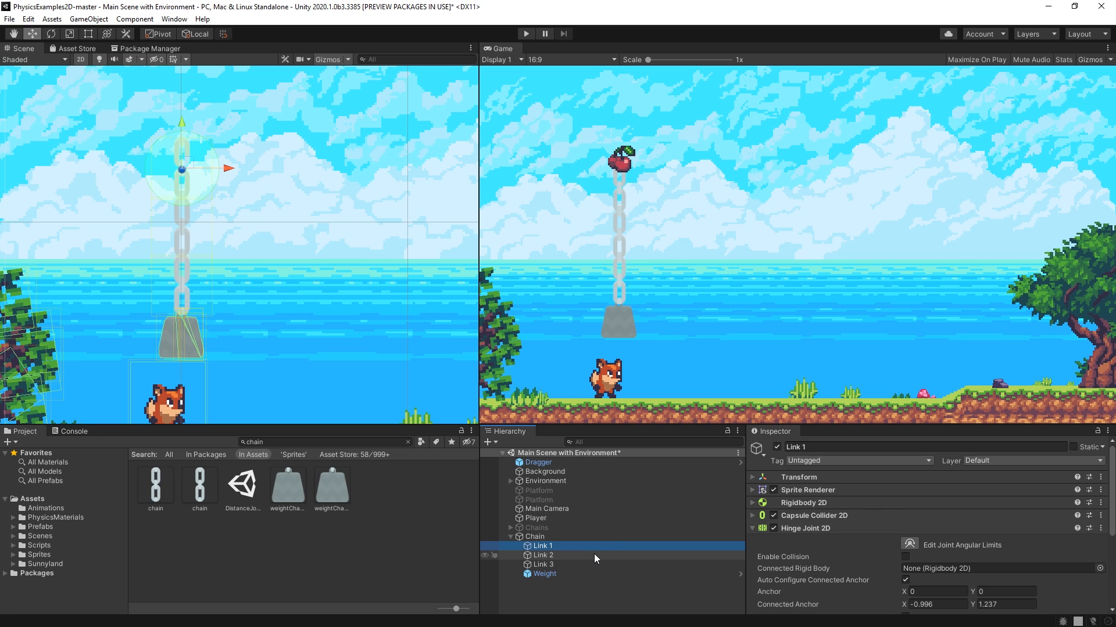
{"action": "left_click_drag", "start_coordinate": [544, 556], "coordinate": [914, 572]}
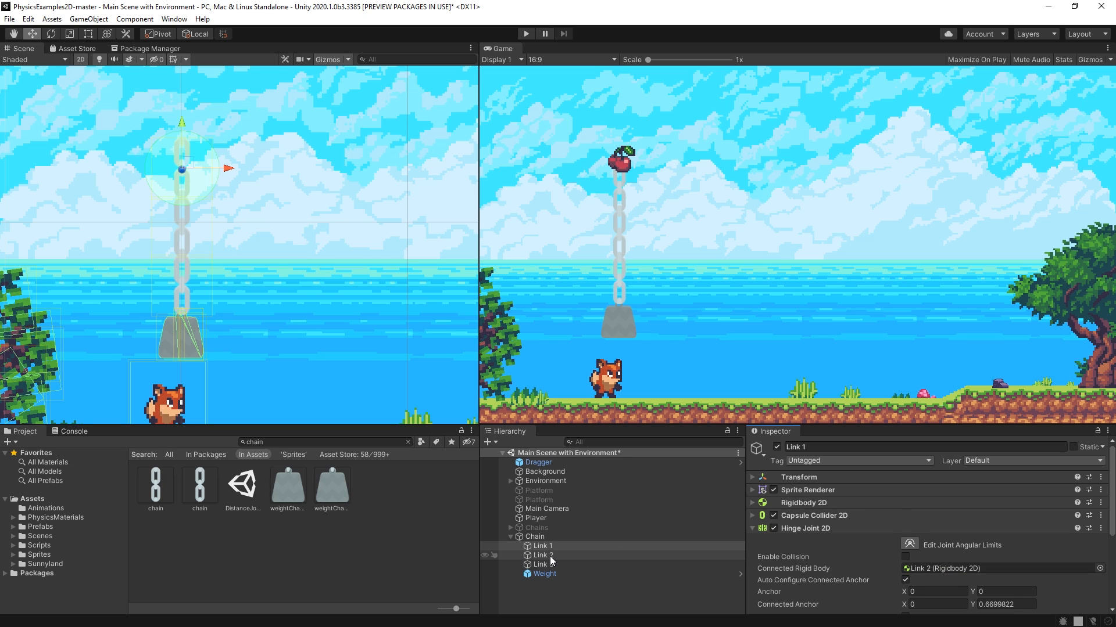
{"action": "left_click", "coordinate": [602, 553]}
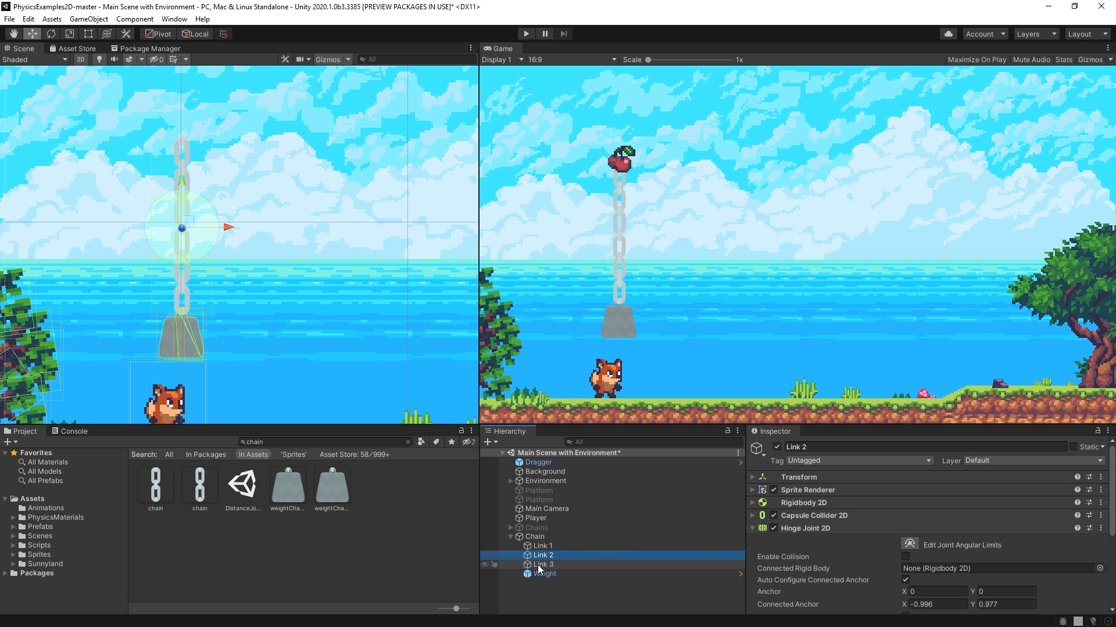
{"action": "left_click_drag", "start_coordinate": [538, 566], "coordinate": [915, 570]}
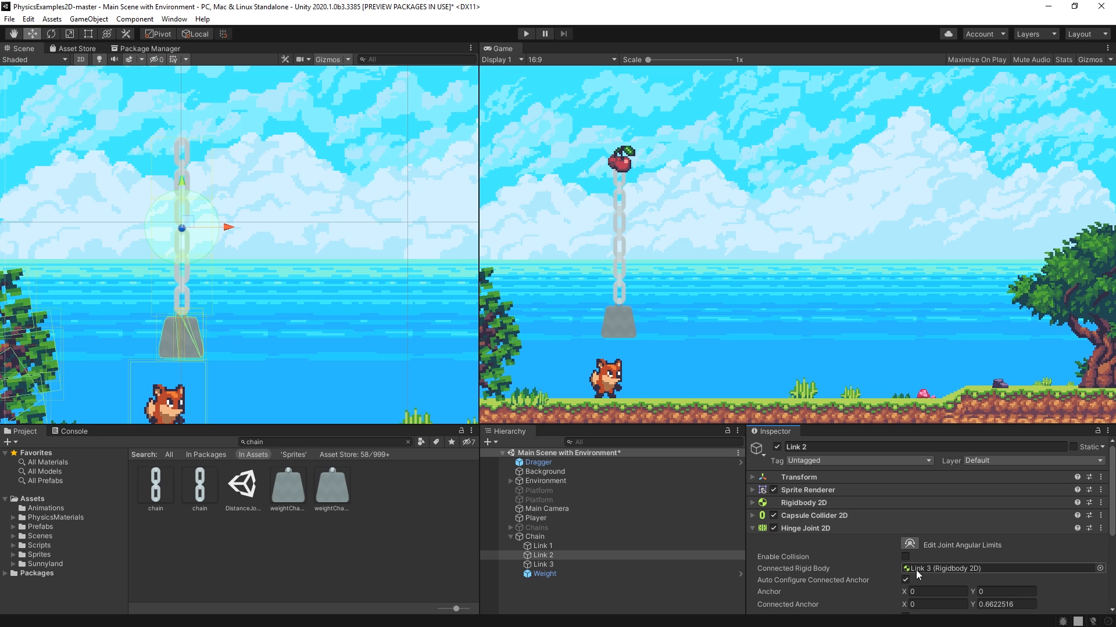
{"action": "left_click", "coordinate": [559, 565]}
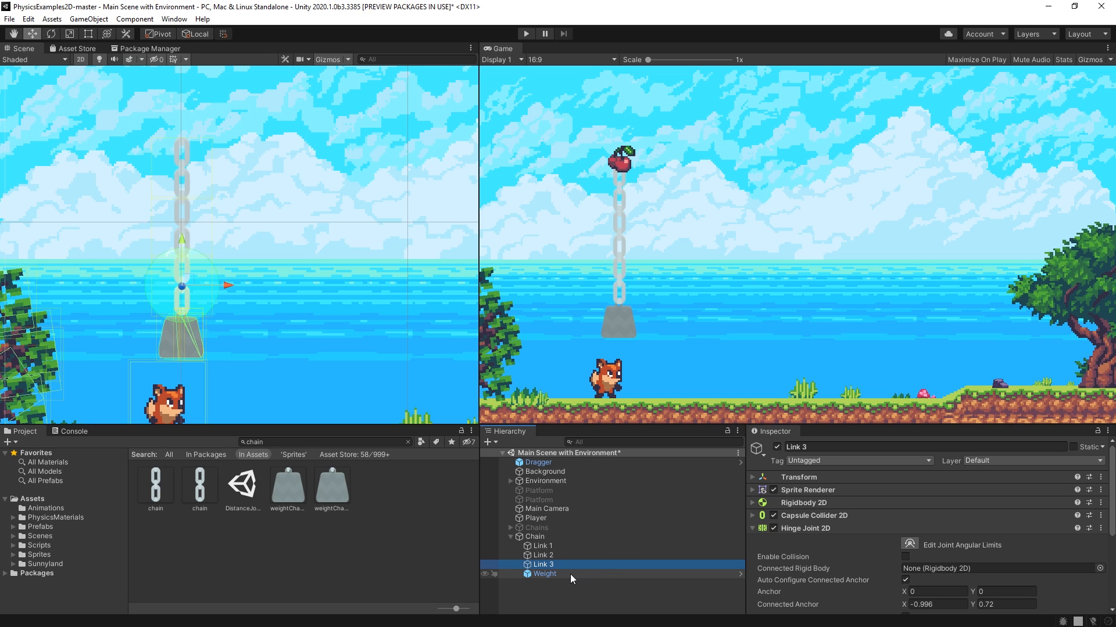
{"action": "left_click_drag", "start_coordinate": [559, 574], "coordinate": [915, 569]}
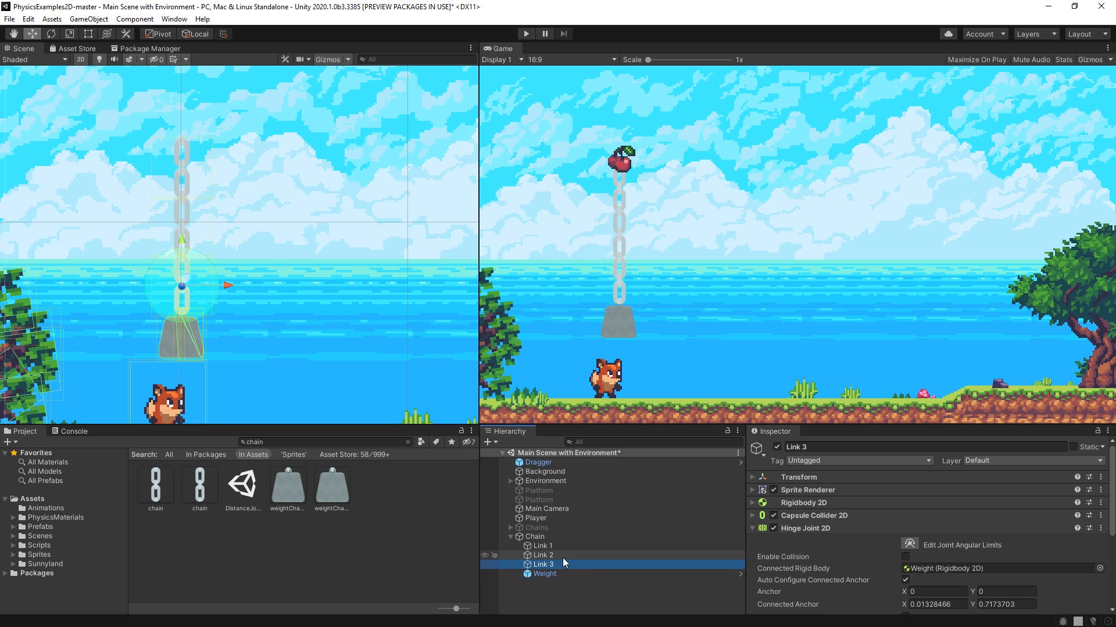
Add a second Hinge Joint 2D component to Link 1 and set its Connected Rigid Body to the Chain object.
{"action": "left_click", "coordinate": [574, 549]}
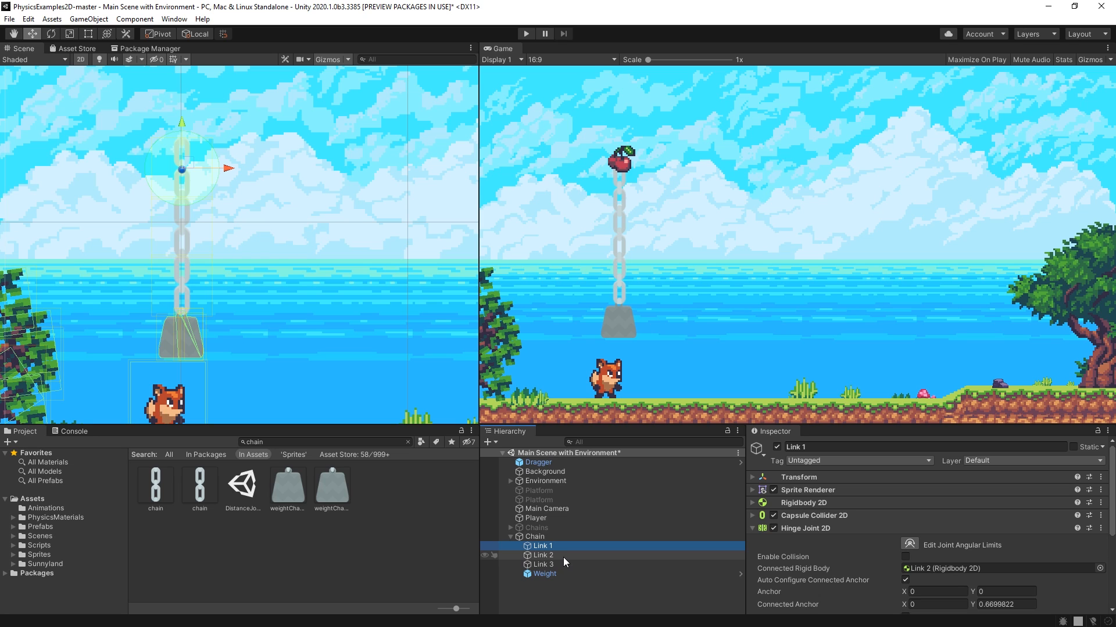
{"action": "scroll", "coordinate": [859, 578], "scroll_direction": "down", "scroll_amount": 5}
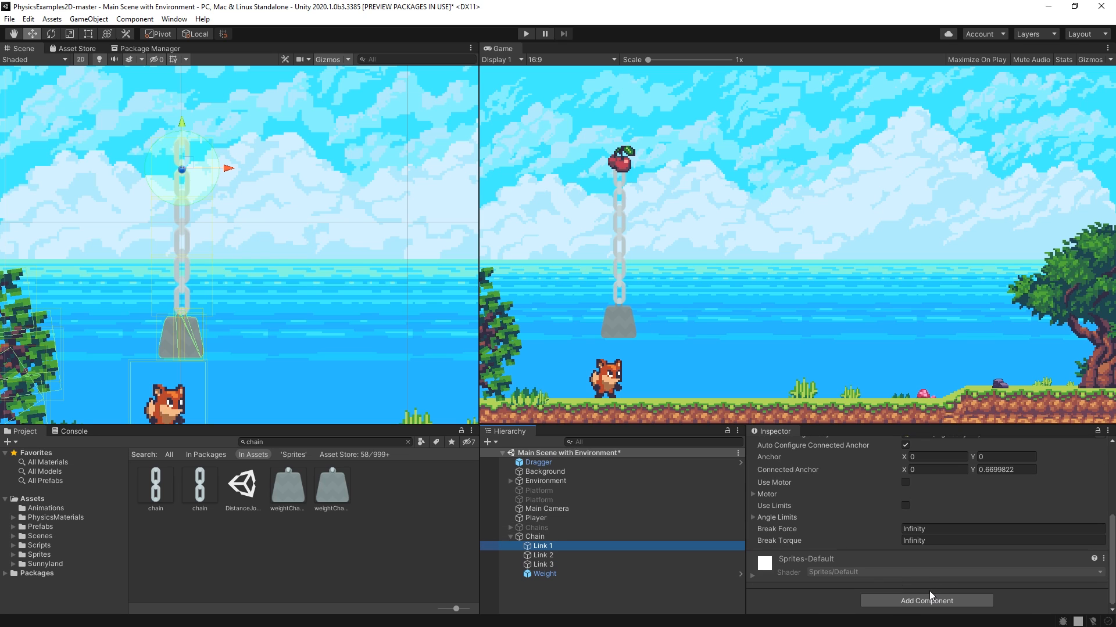
{"action": "left_click", "coordinate": [924, 599]}
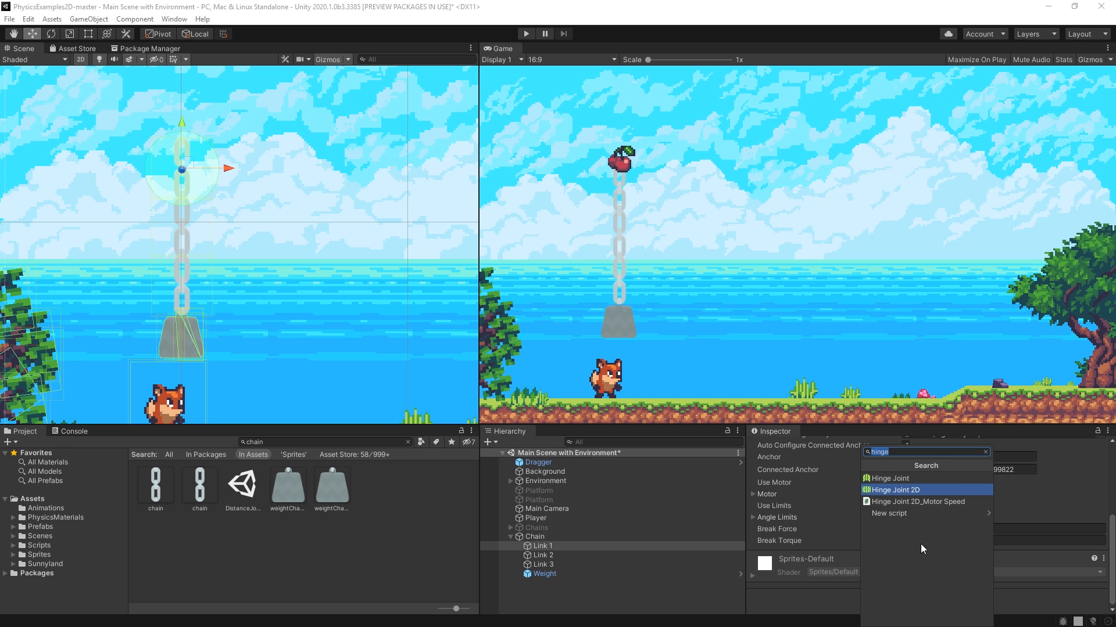
{"action": "left_click", "coordinate": [911, 490]}
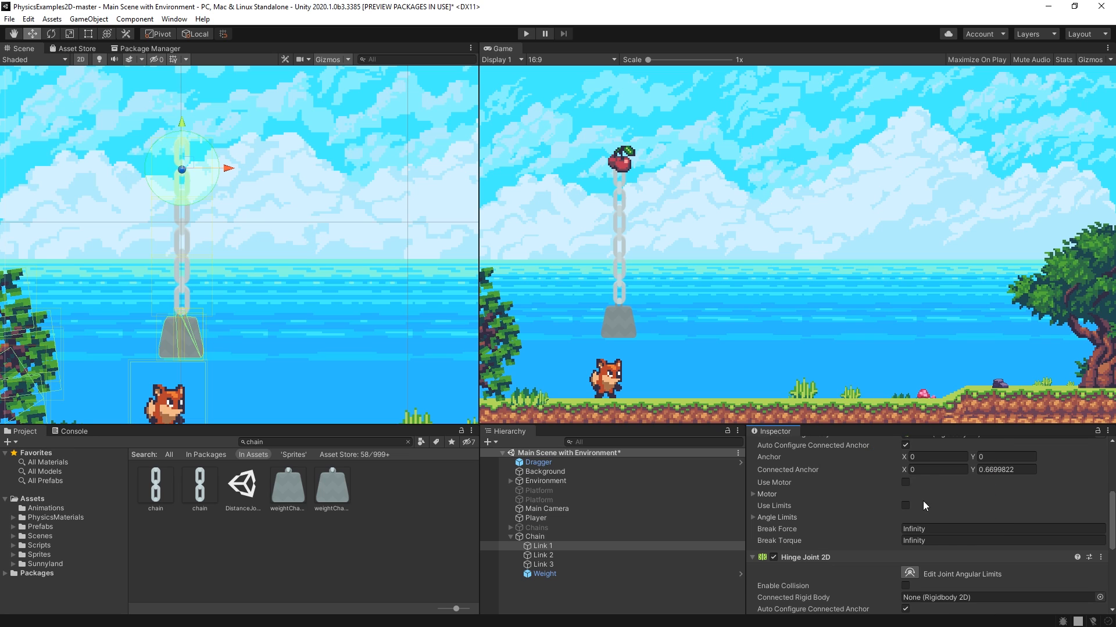
{"action": "scroll", "coordinate": [938, 529], "scroll_direction": "down", "scroll_amount": 3}
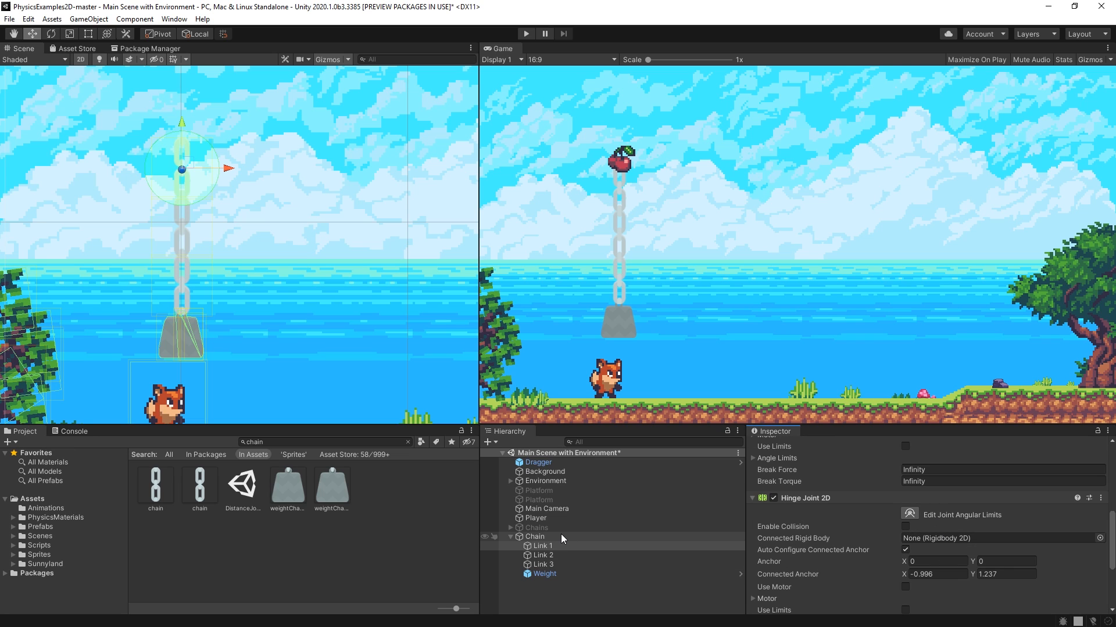
{"action": "left_click_drag", "start_coordinate": [552, 536], "coordinate": [923, 538]}
Briefly play-test the chain, stop, and raise the Chain object to a Y position of 1.74.
{"action": "key", "text": "ctrl+p"}
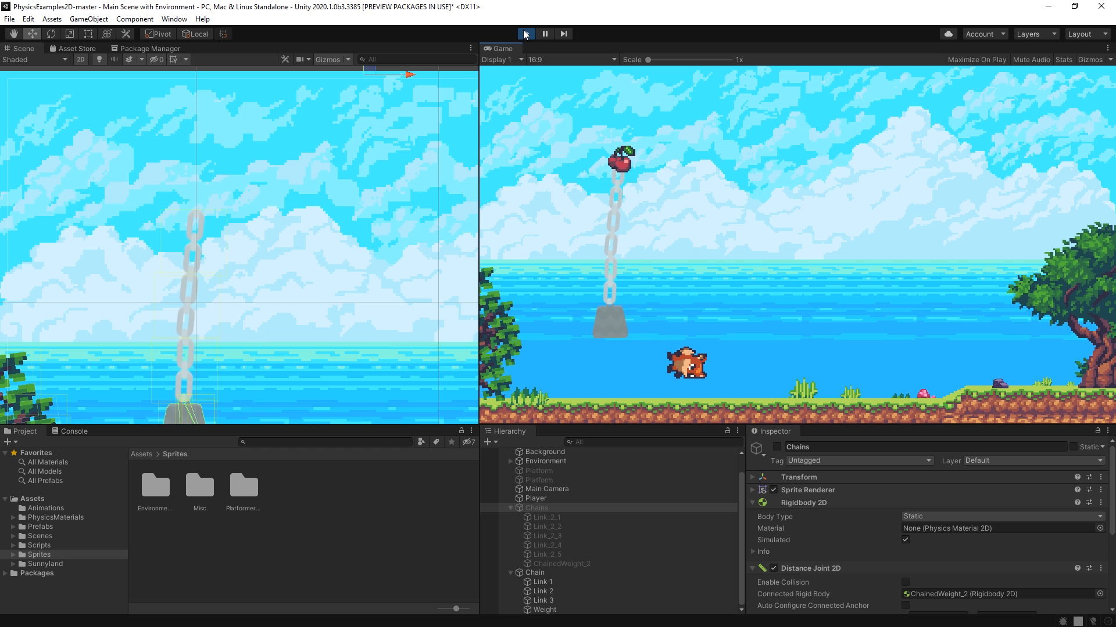
{"action": "key", "text": "ctrl+p"}
{"action": "scroll", "coordinate": [233, 308], "scroll_direction": "up", "scroll_amount": 3}
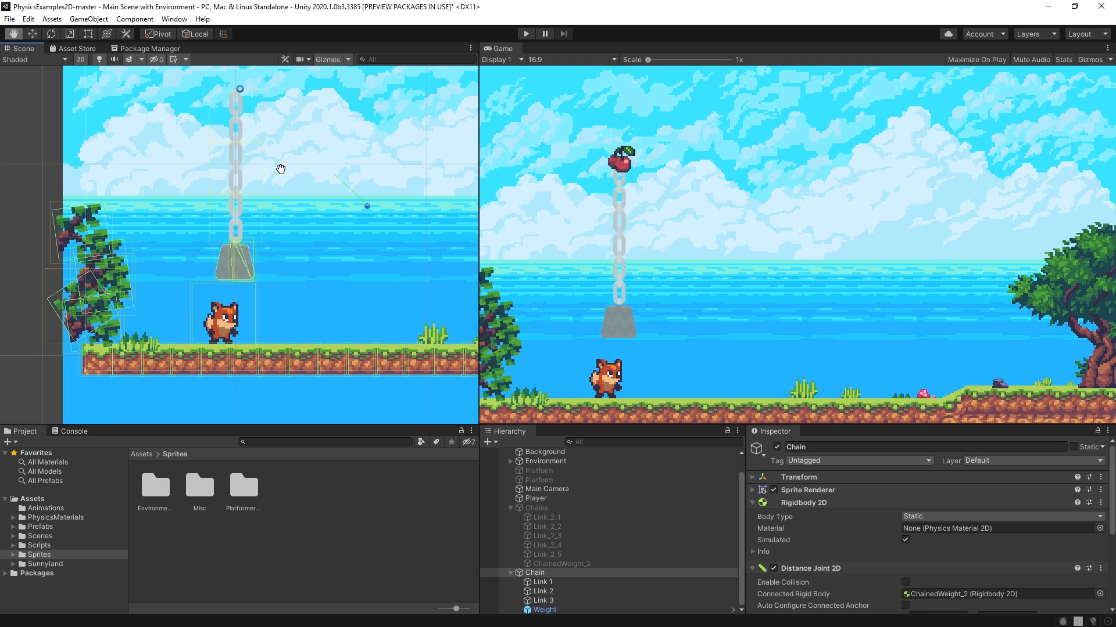
{"action": "middle_click_drag", "start_coordinate": [280, 170], "coordinate": [253, 239]}
{"action": "scroll", "coordinate": [253, 238], "scroll_direction": "down", "scroll_amount": 2}
{"action": "left_click_drag", "start_coordinate": [978, 491], "coordinate": [974, 490]}
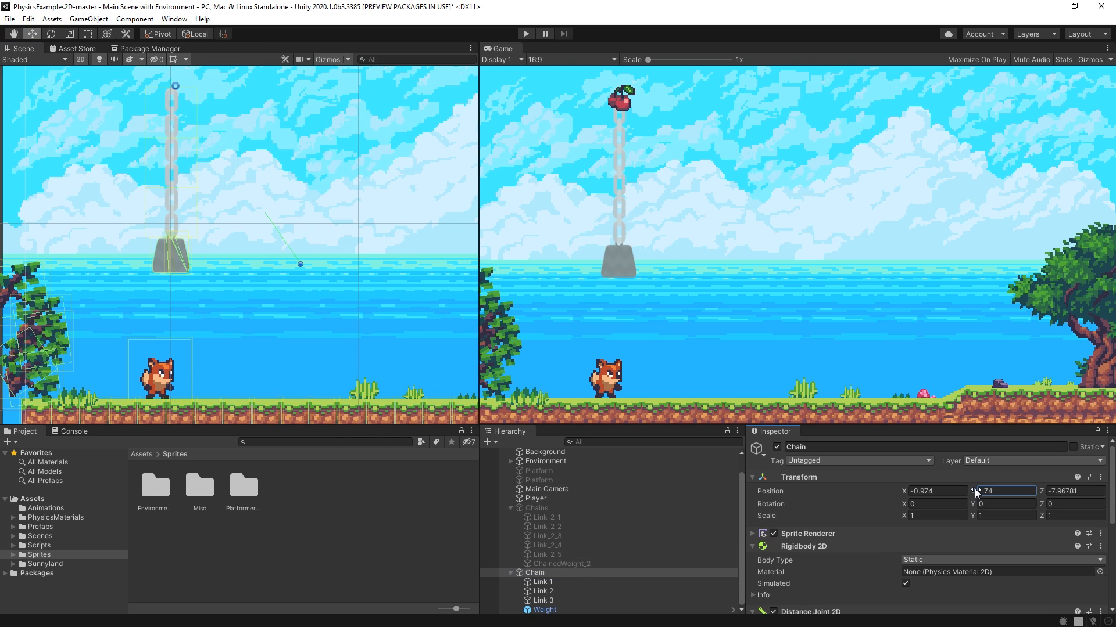
Play the scene with Link 1 selected, swing the weight around, check Link 1's Hinge Joint 2D settings, and stop playback.
{"action": "left_click", "coordinate": [546, 581]}
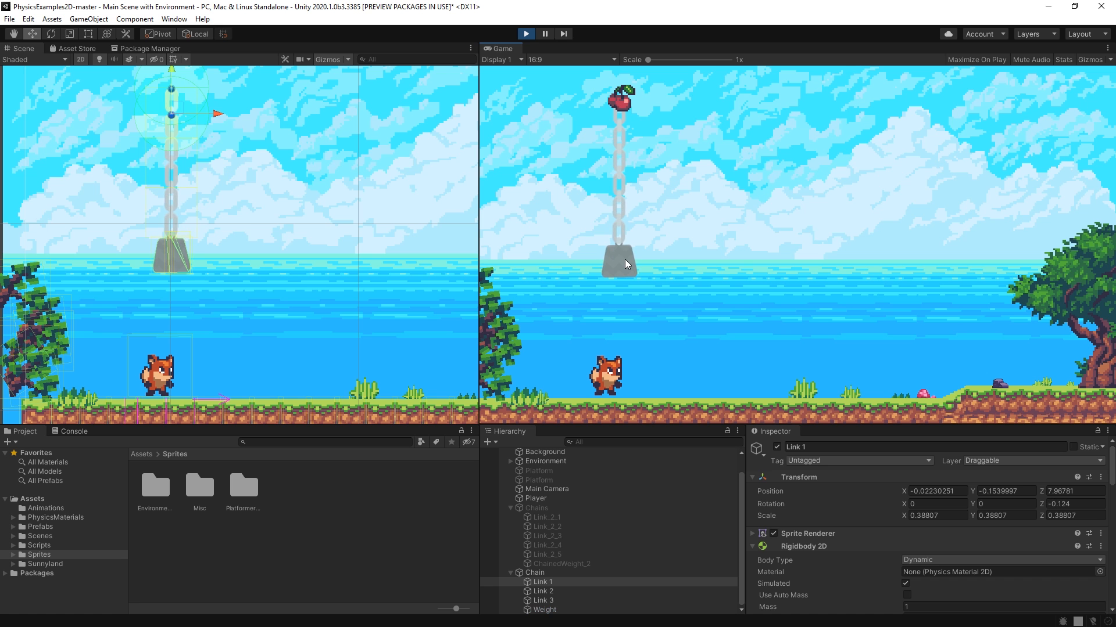
{"action": "left_click_drag", "start_coordinate": [625, 259], "coordinate": [654, 248]}
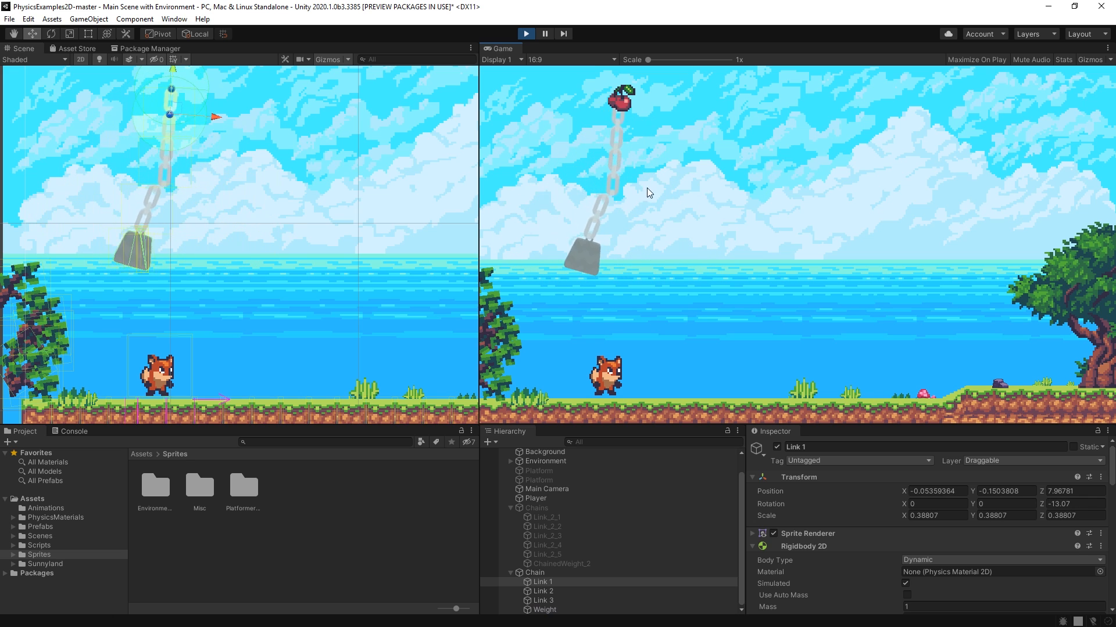
{"action": "left_click_drag", "start_coordinate": [621, 191], "coordinate": [561, 225]}
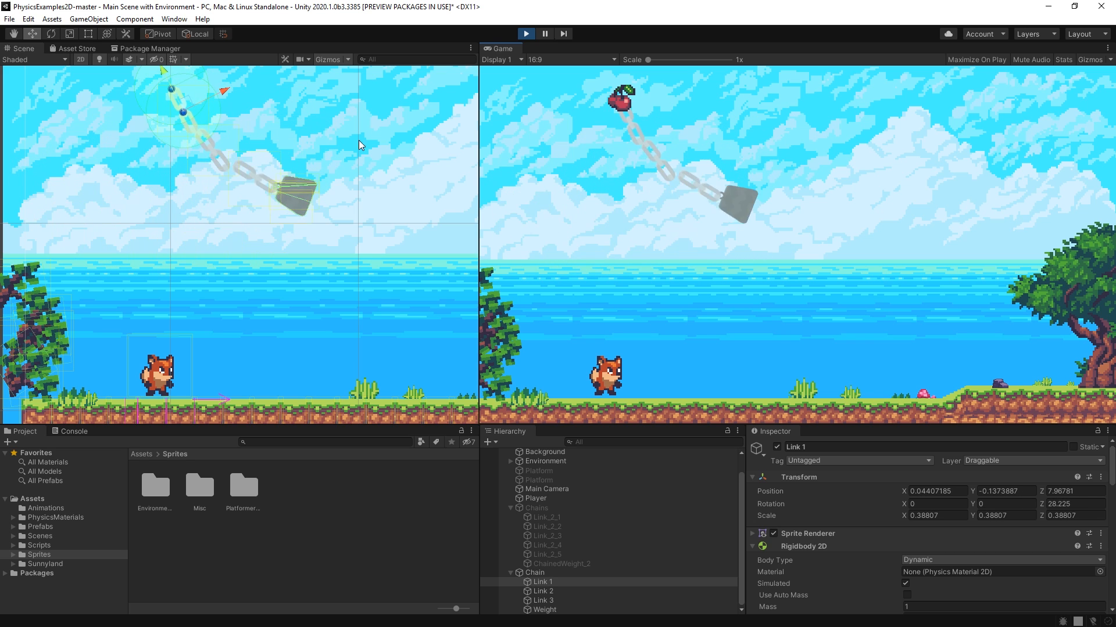
{"action": "scroll", "coordinate": [1016, 549], "scroll_direction": "down", "scroll_amount": 3}
{"action": "scroll", "coordinate": [1015, 549], "scroll_direction": "down", "scroll_amount": 5}
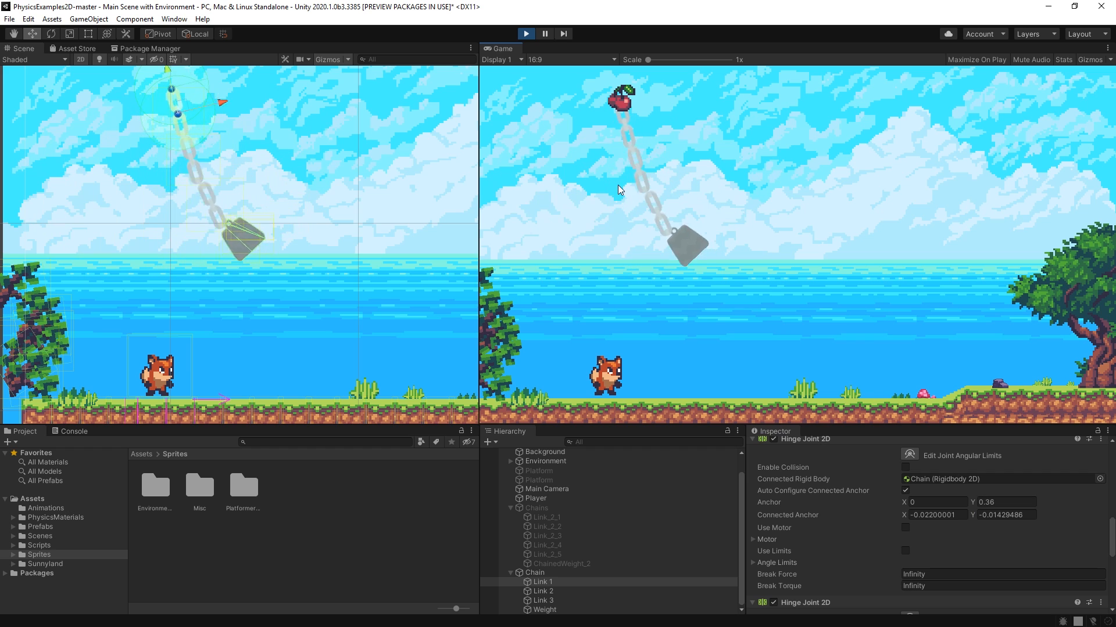
{"action": "left_click", "coordinate": [526, 33]}
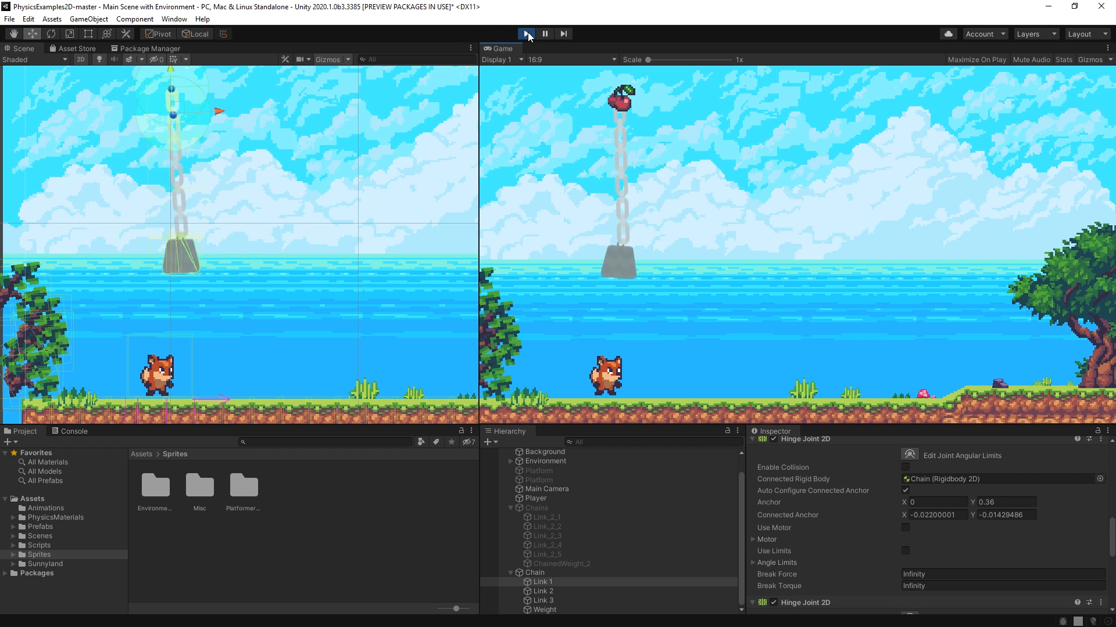
Set the Anchor Y of Link 1's Hinge Joint 2D that connects to Link 2 to -0.35.
{"action": "left_click", "coordinate": [541, 582]}
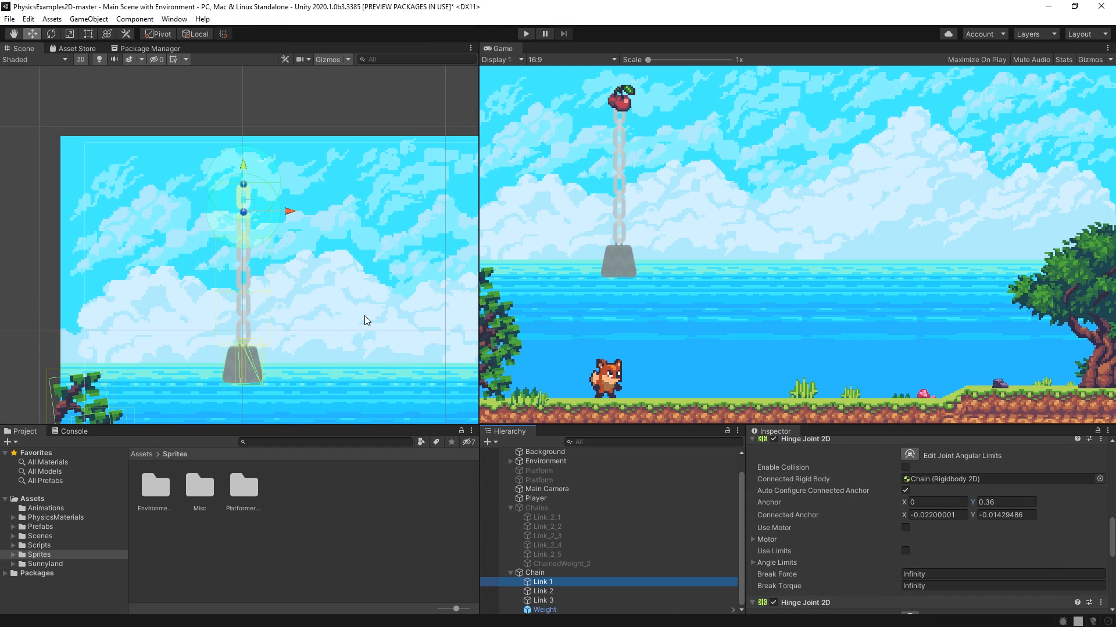
{"action": "scroll", "coordinate": [248, 169], "scroll_direction": "up", "scroll_amount": 5}
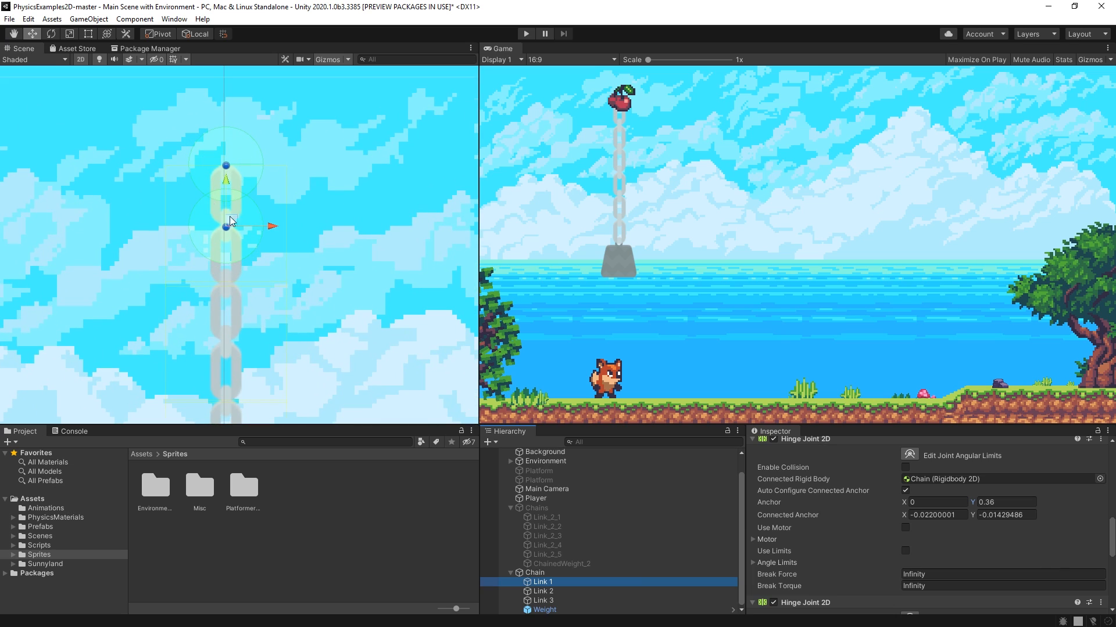
{"action": "left_click", "coordinate": [612, 591]}
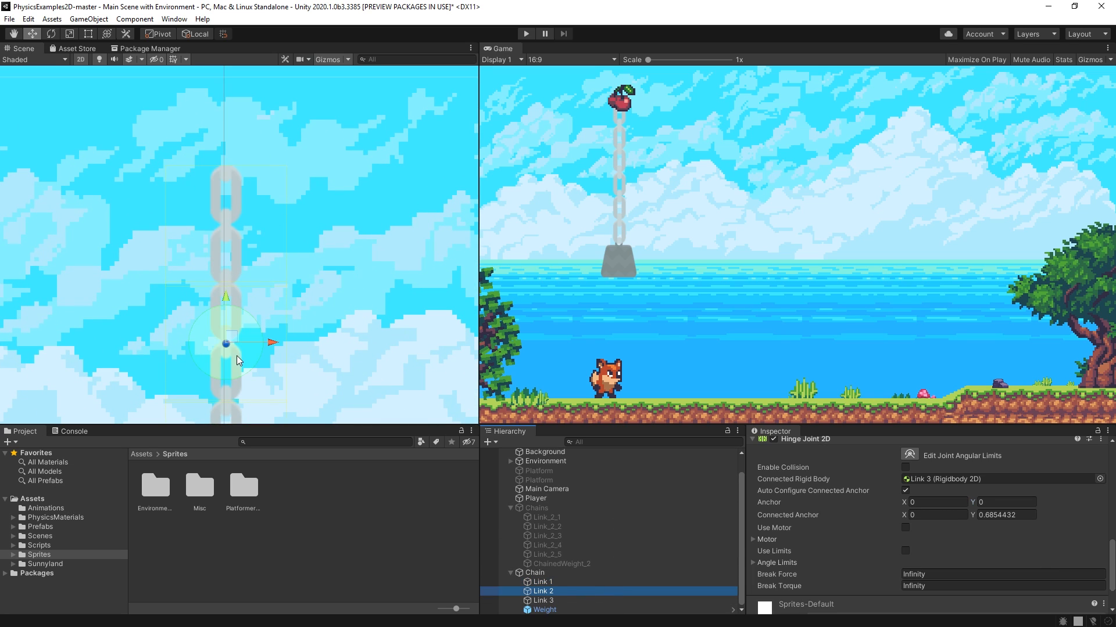
{"action": "left_click", "coordinate": [671, 581]}
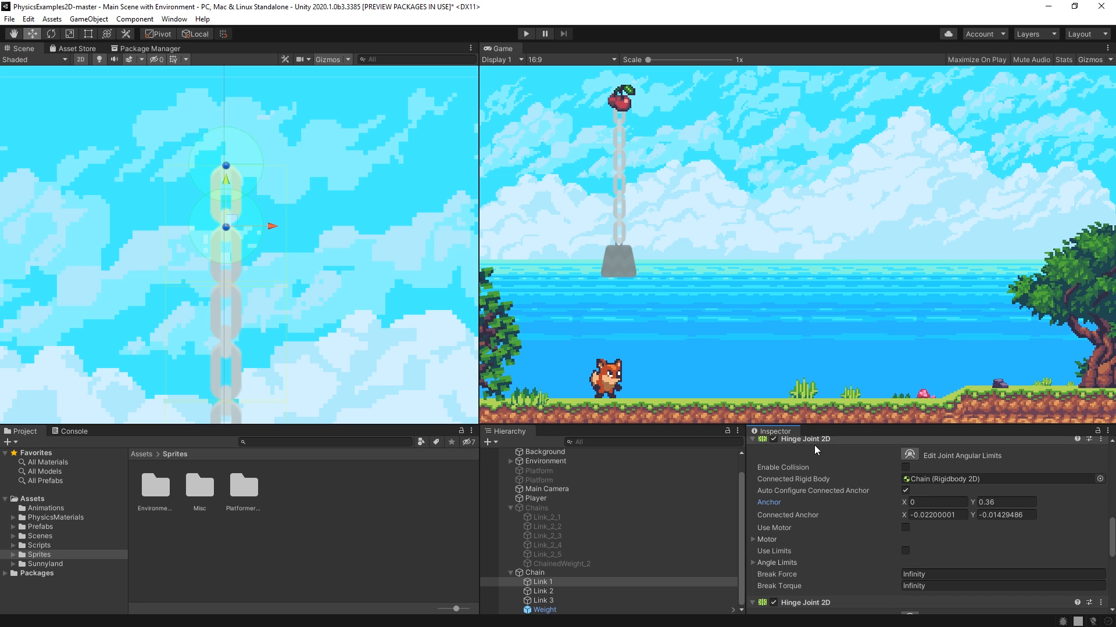
{"action": "left_click", "coordinate": [933, 480]}
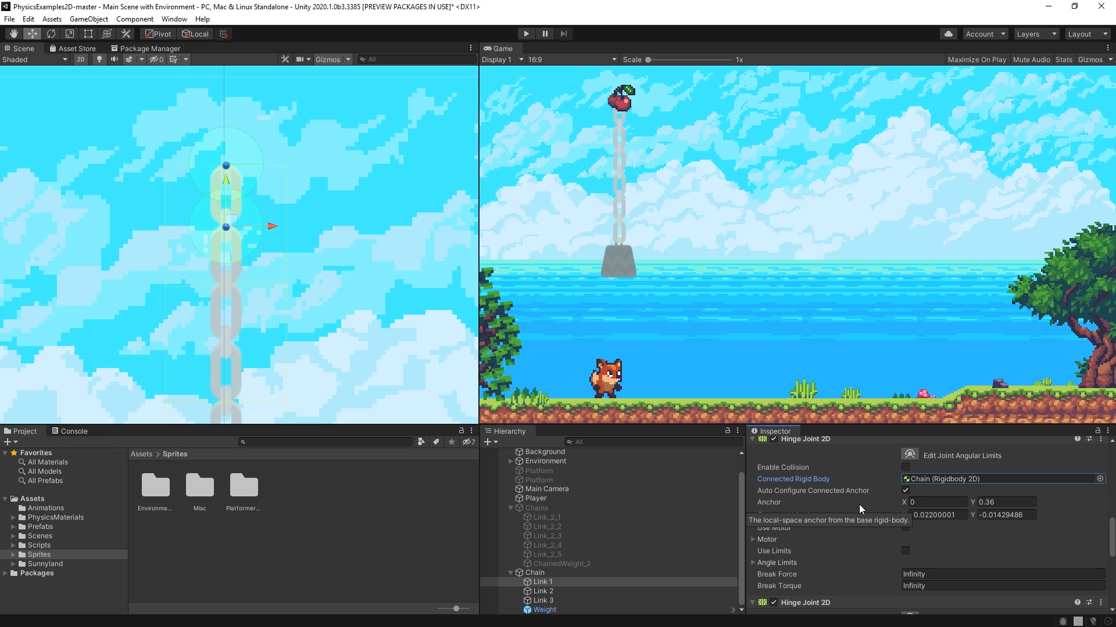
{"action": "scroll", "coordinate": [880, 562], "scroll_direction": "down", "scroll_amount": 3}
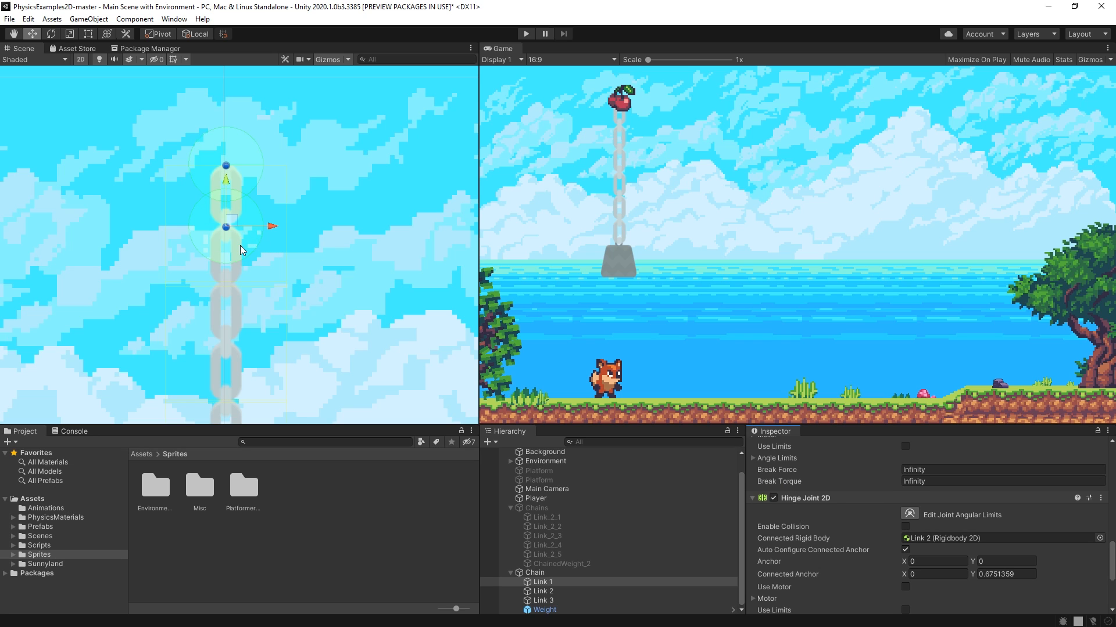
{"action": "left_click_drag", "start_coordinate": [974, 560], "coordinate": [968, 556]}
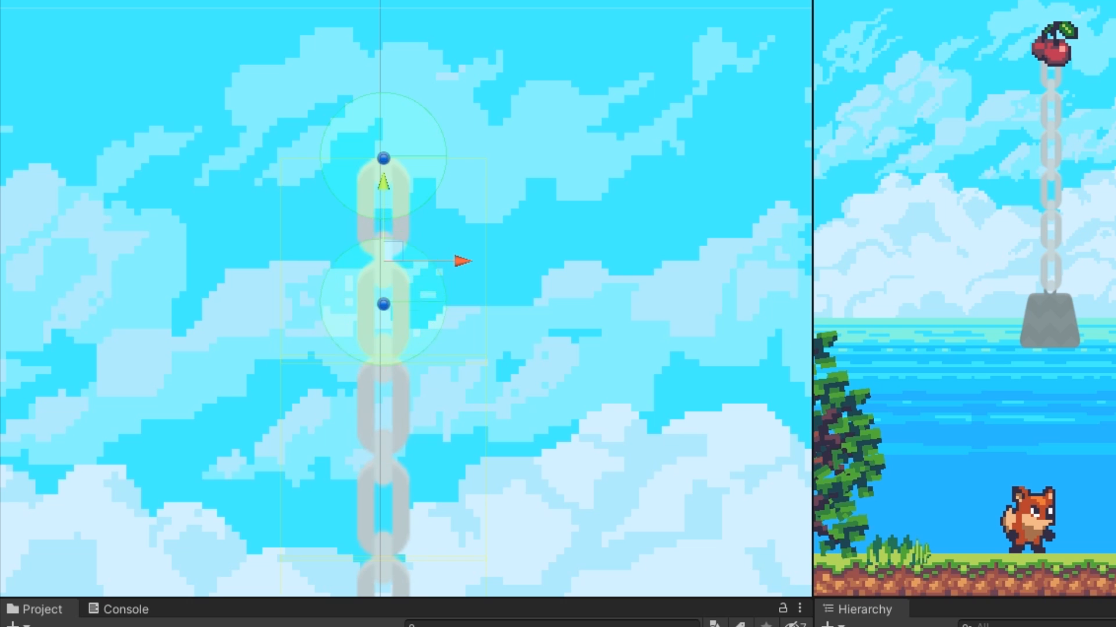
{"action": "left_click_drag", "start_coordinate": [971, 558], "coordinate": [991, 562]}
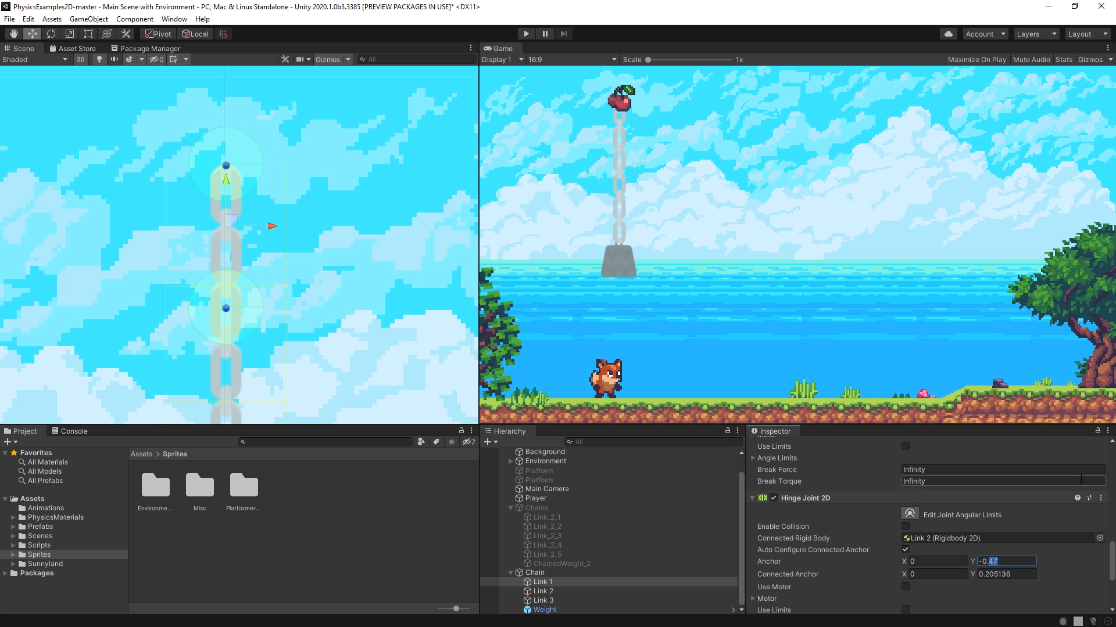
{"action": "type", "text": "3"}
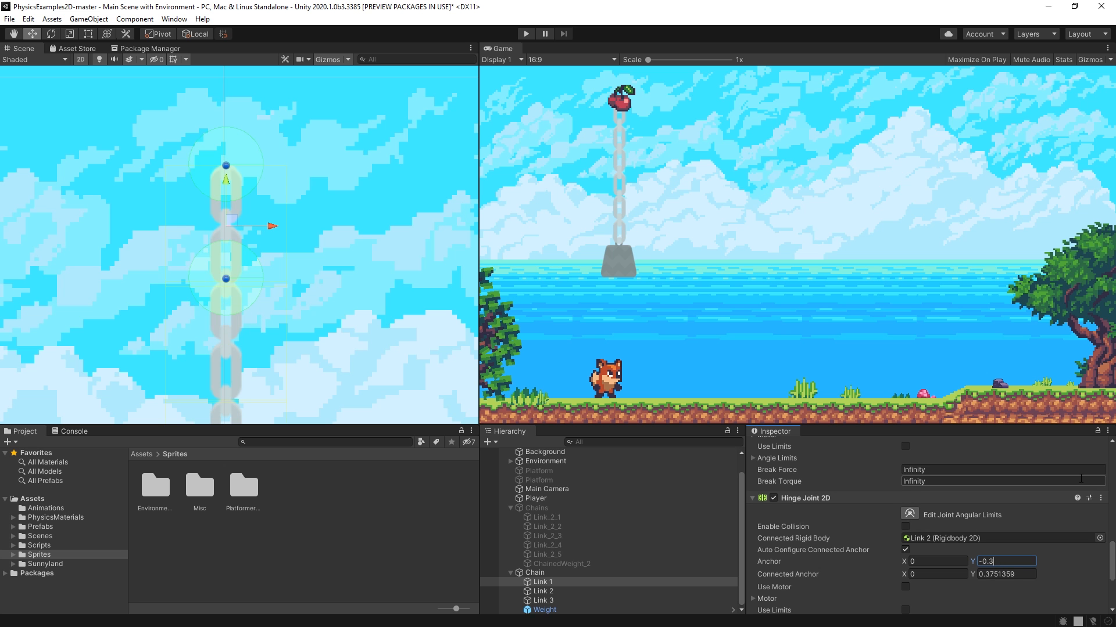
{"action": "type", "text": "5"}
Temporarily deactivate Link 2 to check where Link 1's lower hinge anchor sits, and undo the deactivation.
{"action": "left_click", "coordinate": [576, 592]}
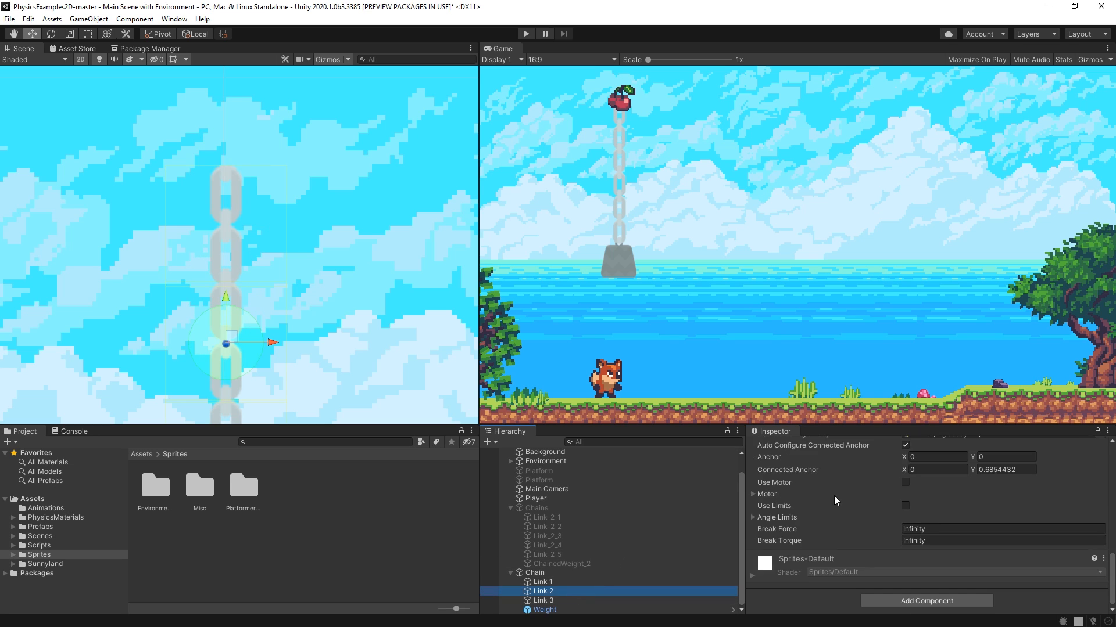
{"action": "scroll", "coordinate": [835, 496], "scroll_direction": "up", "scroll_amount": 10}
{"action": "left_click", "coordinate": [777, 448]}
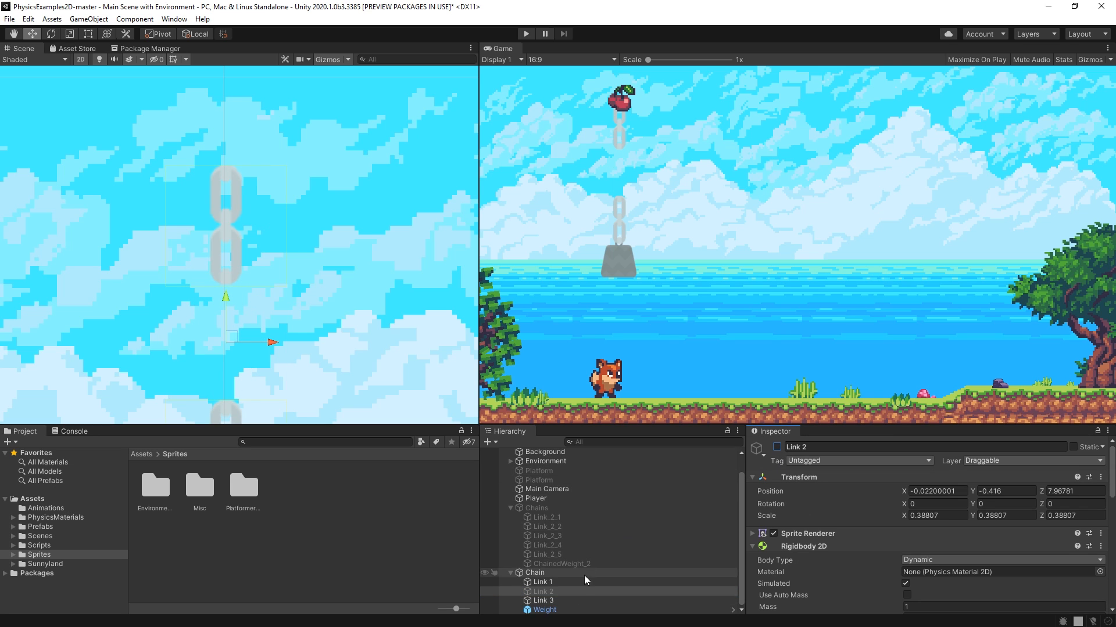
{"action": "left_click", "coordinate": [570, 582]}
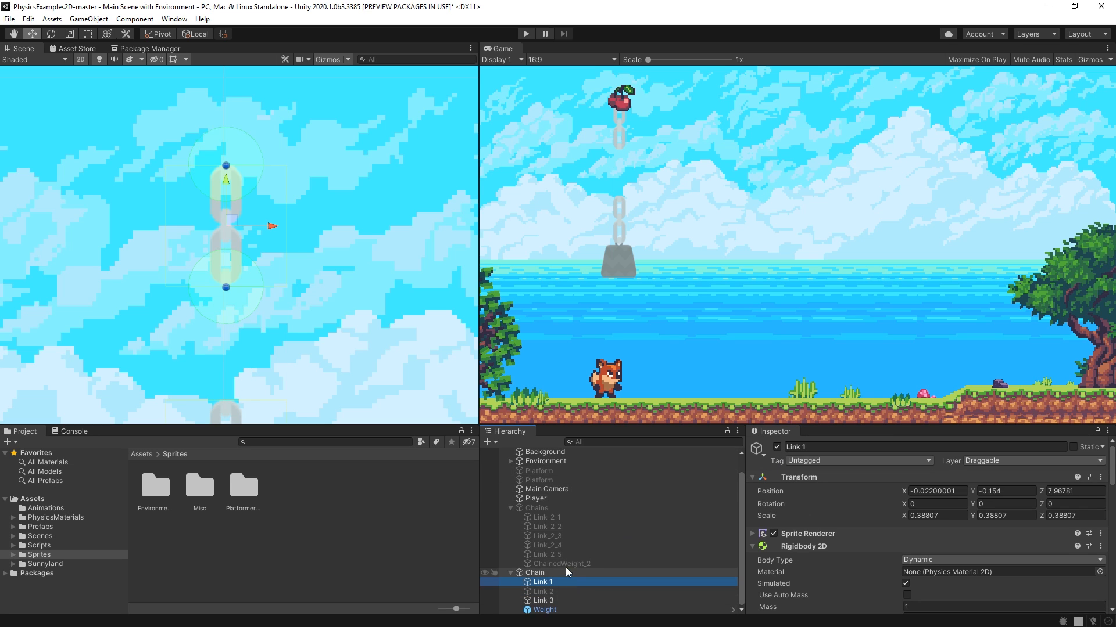
{"action": "scroll", "coordinate": [227, 293], "scroll_direction": "up", "scroll_amount": 3}
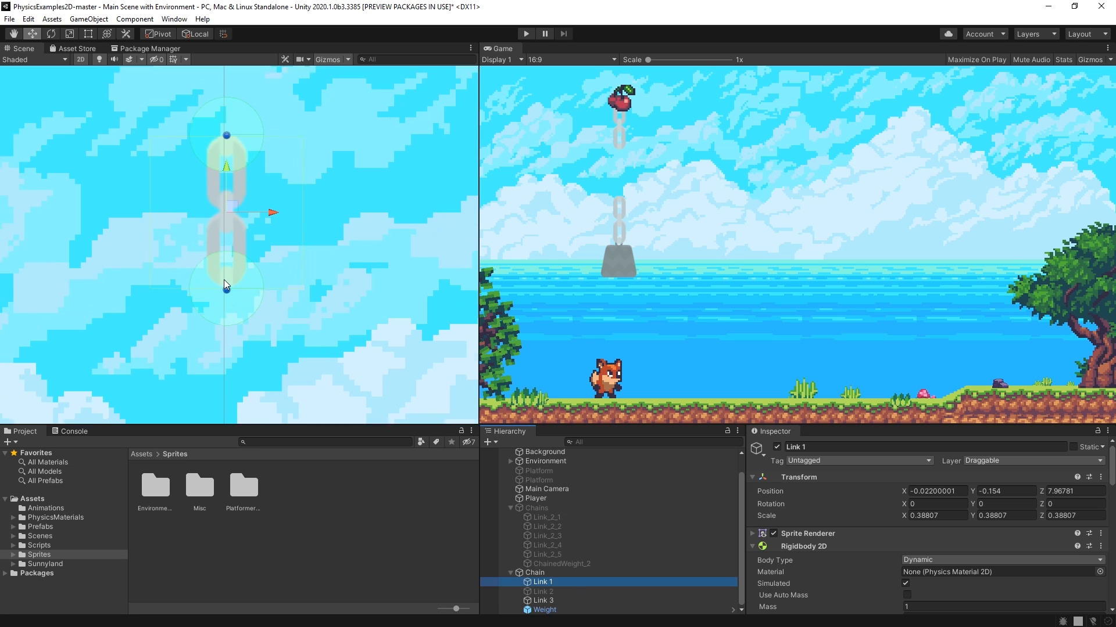
{"action": "key", "text": "ctrl+z"}
{"action": "key", "text": "ctrl+z"}
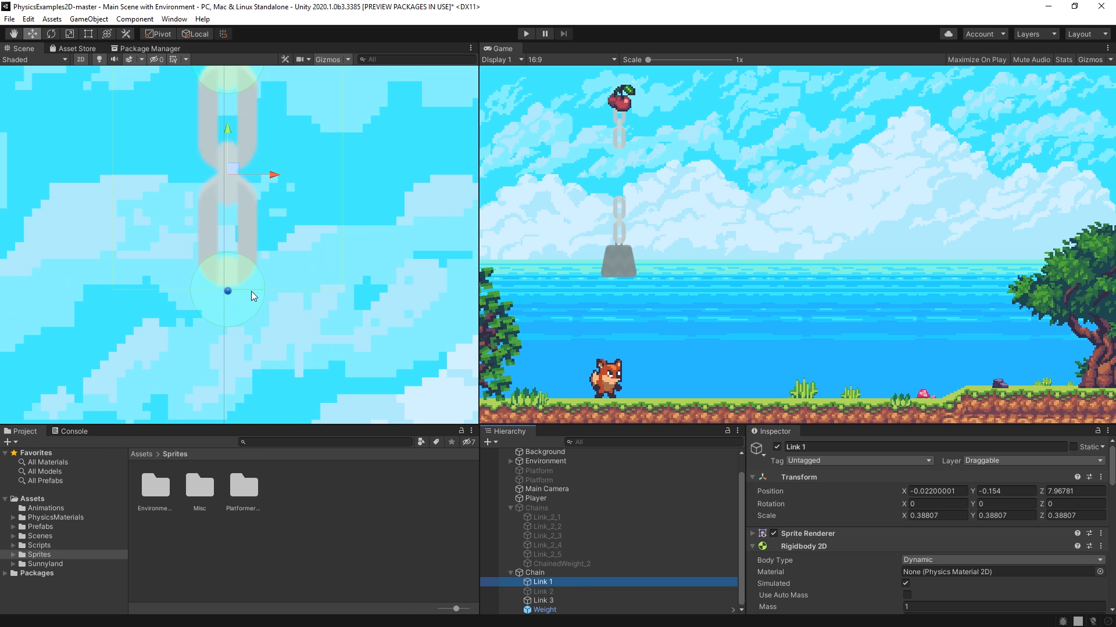
Set the Anchor Y of Link 2's Hinge Joint 2D to -0.35.
{"action": "scroll", "coordinate": [251, 291], "scroll_direction": "down", "scroll_amount": 3}
{"action": "scroll", "coordinate": [824, 554], "scroll_direction": "down", "scroll_amount": 5}
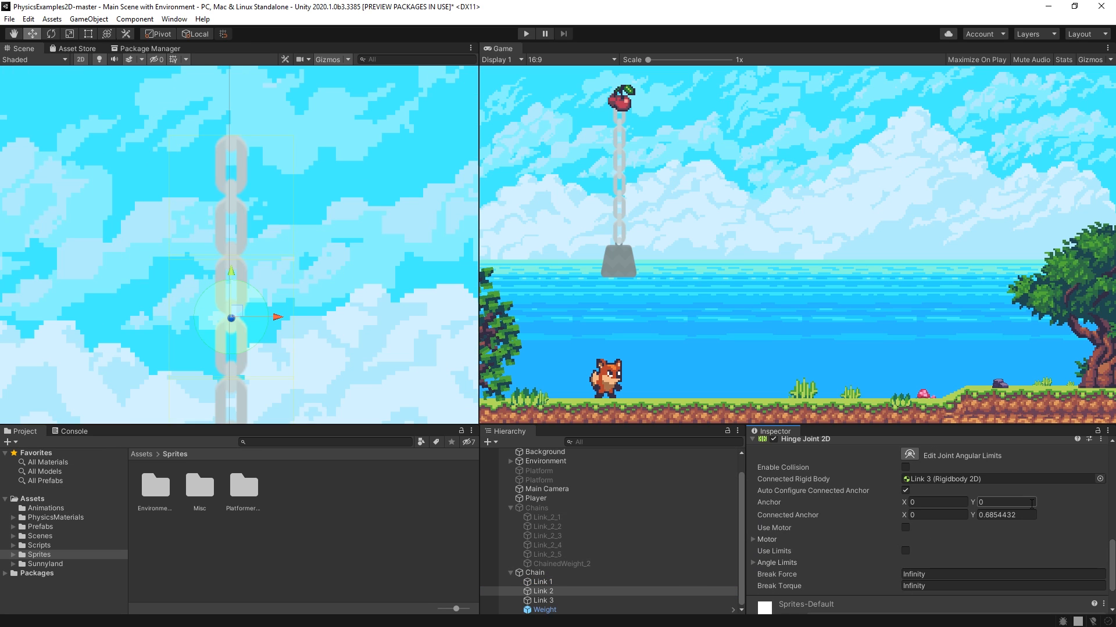
{"action": "middle_click_drag", "start_coordinate": [254, 329], "coordinate": [243, 205]}
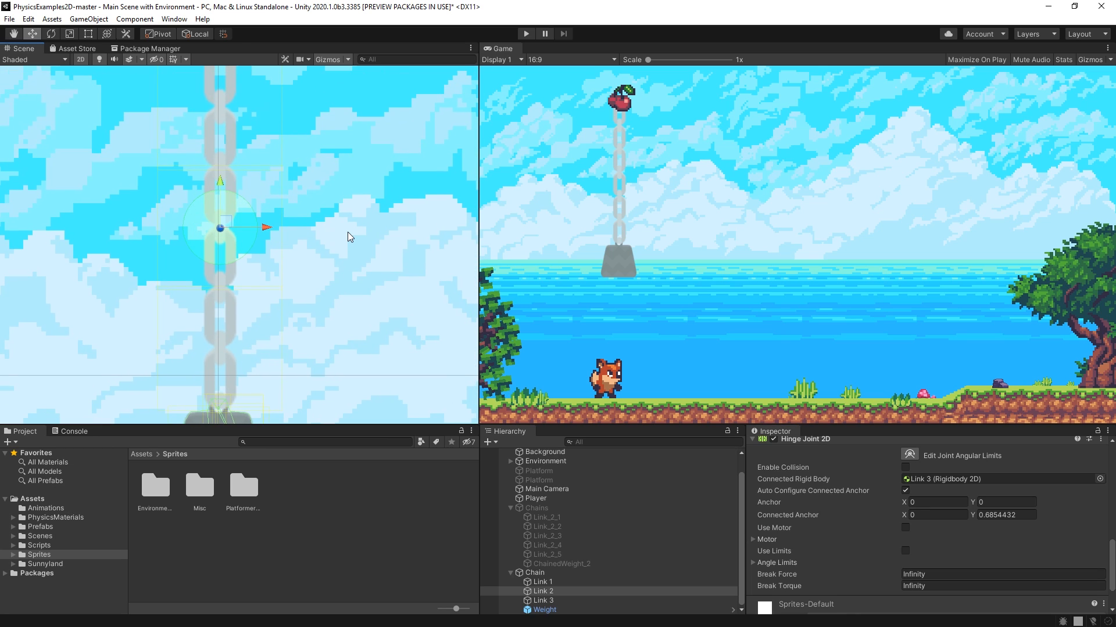
{"action": "left_click", "coordinate": [1033, 498]}
{"action": "type", "text": "-0.35"}
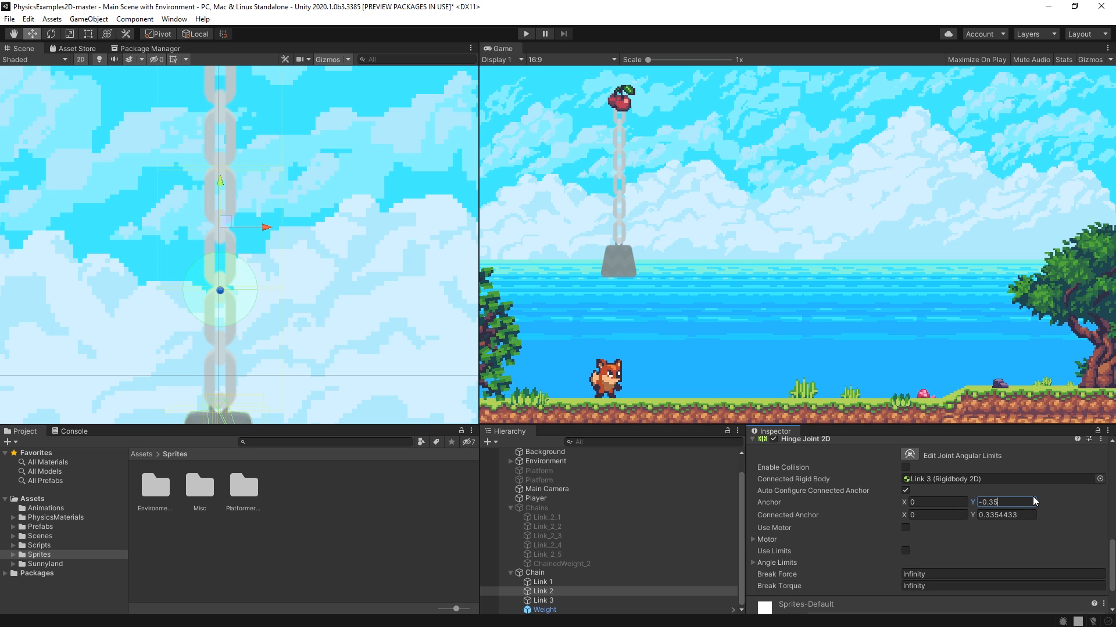
Set the Anchor Y of Link 3's Hinge Joint 2D, which connects to Weight, to -0.35.
{"action": "left_click", "coordinate": [701, 598]}
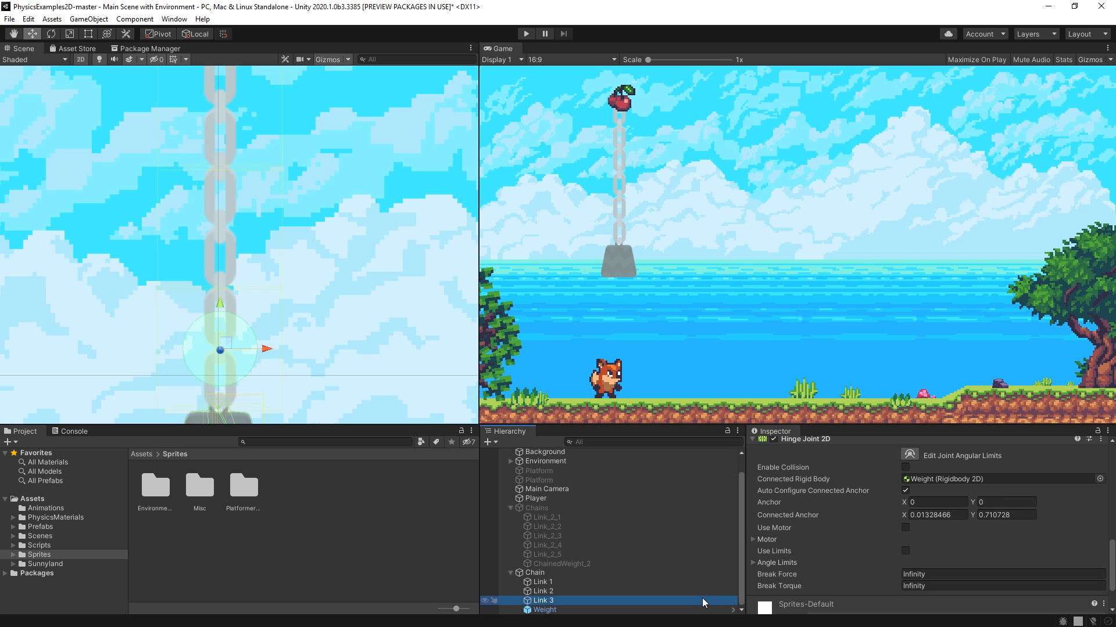
{"action": "left_click", "coordinate": [991, 502]}
{"action": "type", "text": "-0"}
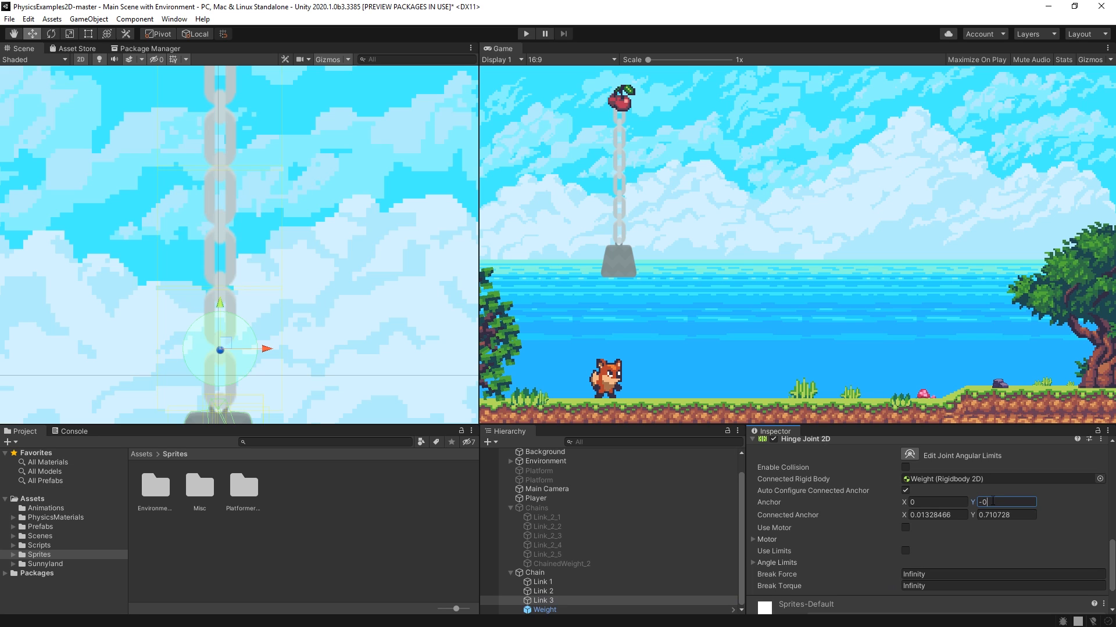
{"action": "type", "text": ".35"}
{"action": "key", "text": "Return"}
Play the scene to test how the chain swings, and view the whole level in the Scene view.
{"action": "scroll", "coordinate": [437, 158], "scroll_direction": "down", "scroll_amount": 2}
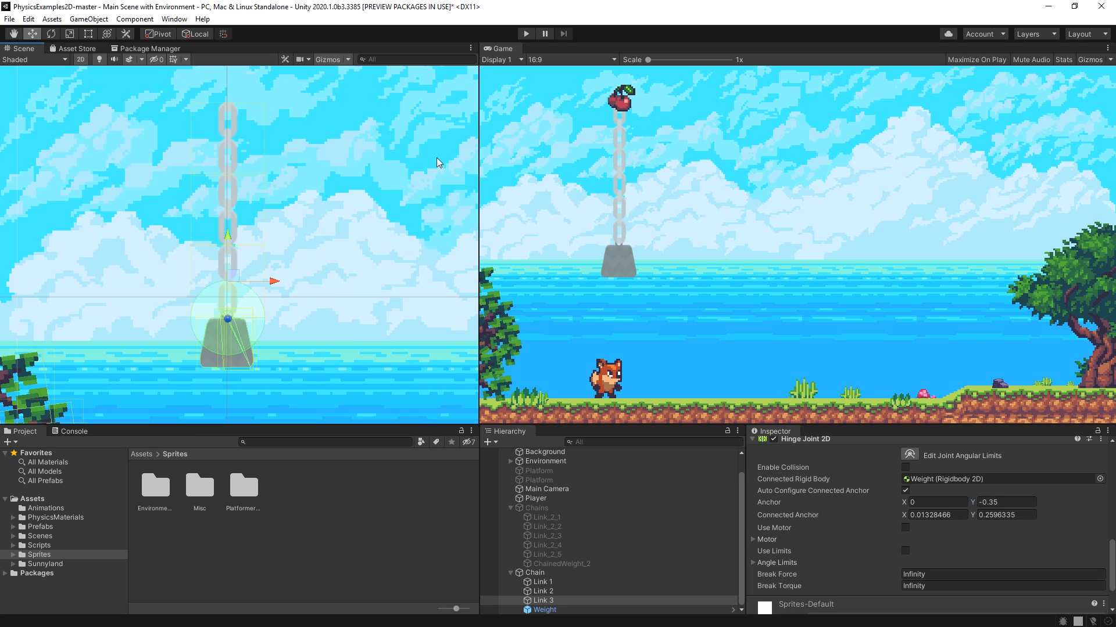
{"action": "left_click", "coordinate": [525, 34]}
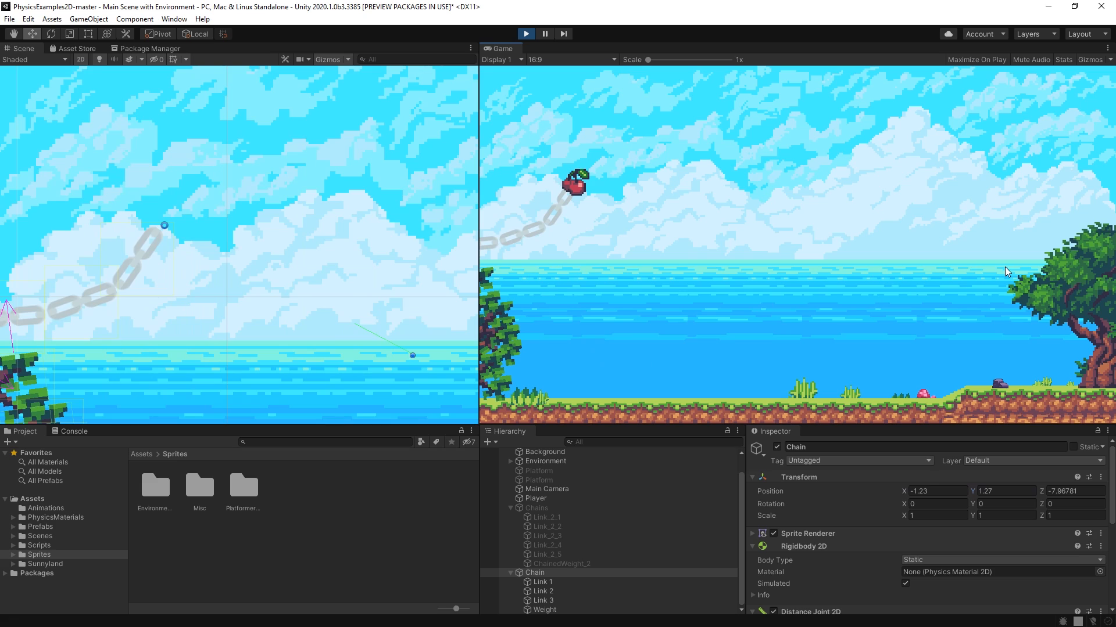
{"action": "scroll", "coordinate": [376, 318], "scroll_direction": "down", "scroll_amount": 15}
{"action": "middle_click_drag", "start_coordinate": [351, 299], "coordinate": [213, 186]}
{"action": "scroll", "coordinate": [562, 552], "scroll_direction": "up", "scroll_amount": 2}
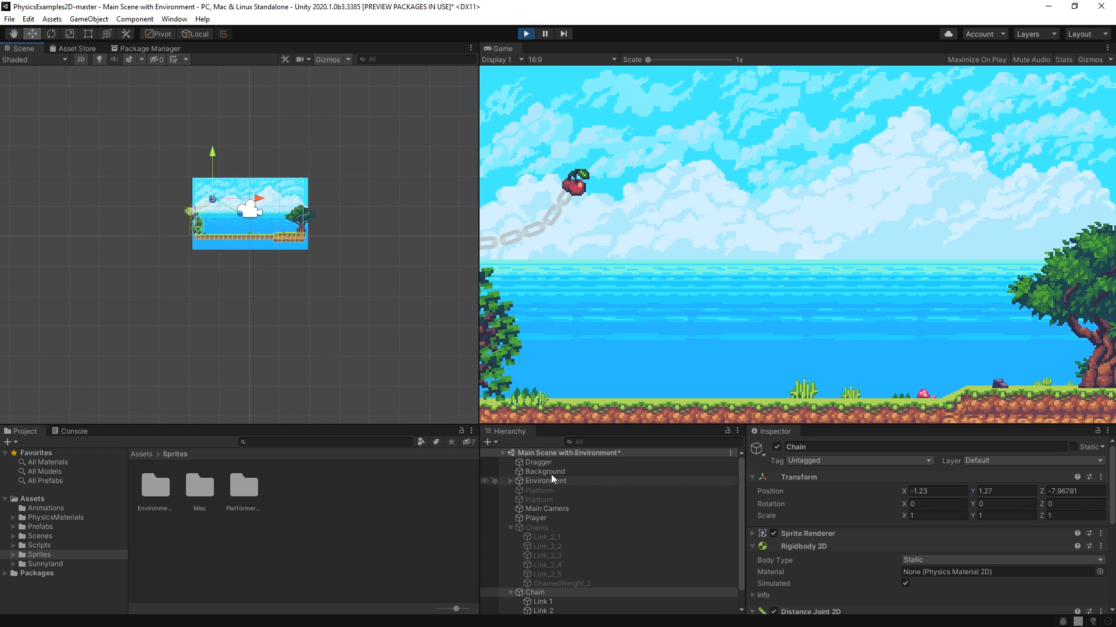
Check the Player's Transform position during play, stop the game, and bring the Scene view back to the Player.
{"action": "left_click", "coordinate": [546, 517]}
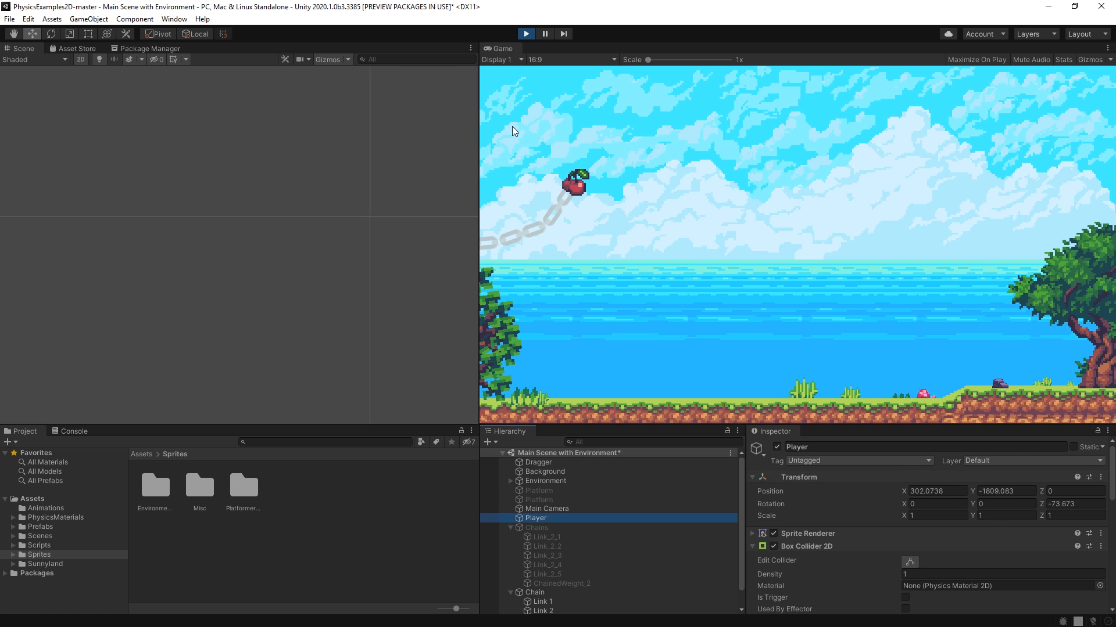
{"action": "left_click", "coordinate": [526, 34]}
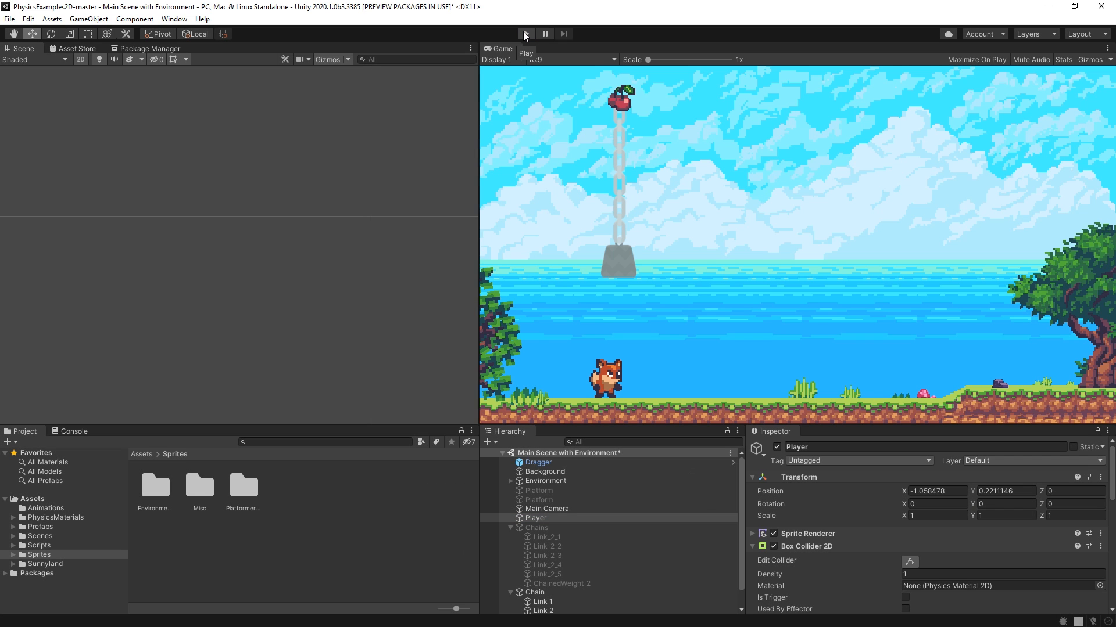
{"action": "double_click", "coordinate": [575, 516]}
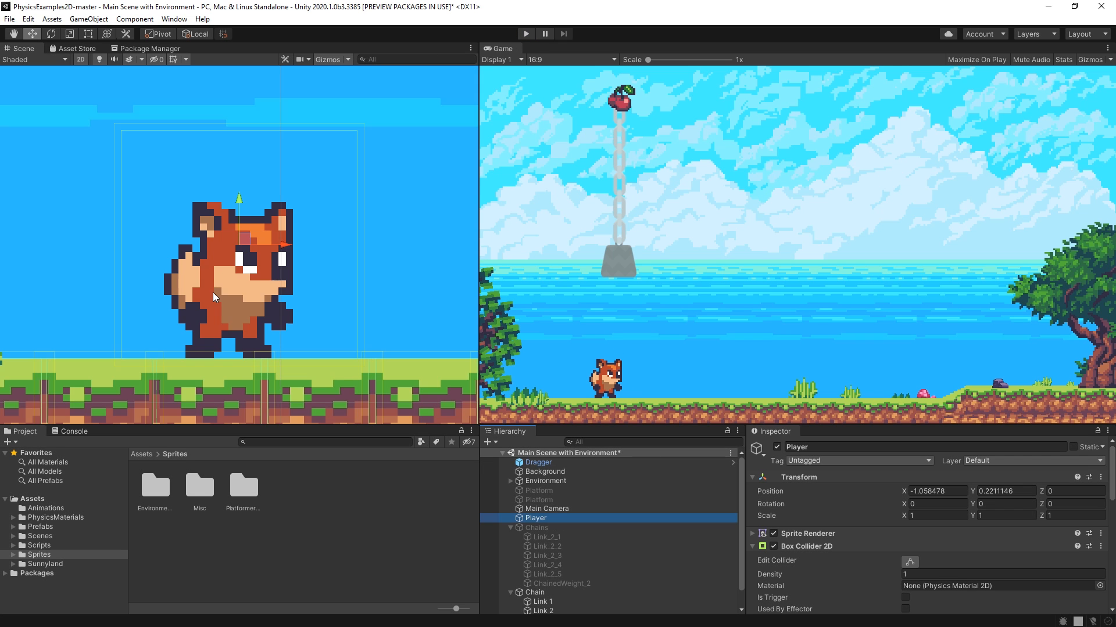
{"action": "scroll", "coordinate": [215, 288], "scroll_direction": "down", "scroll_amount": 8}
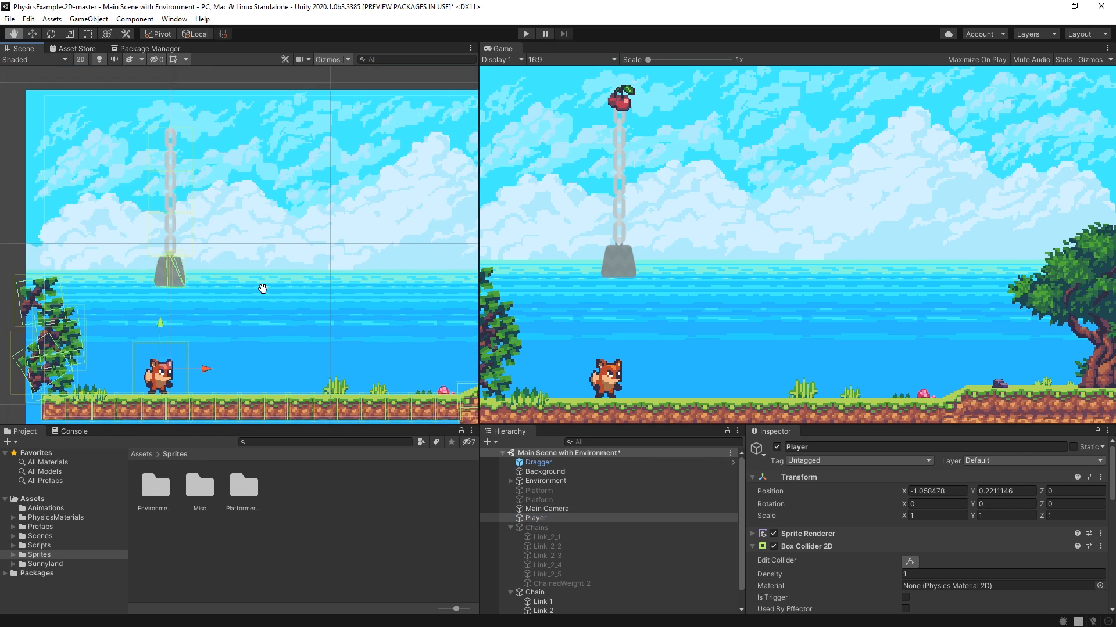